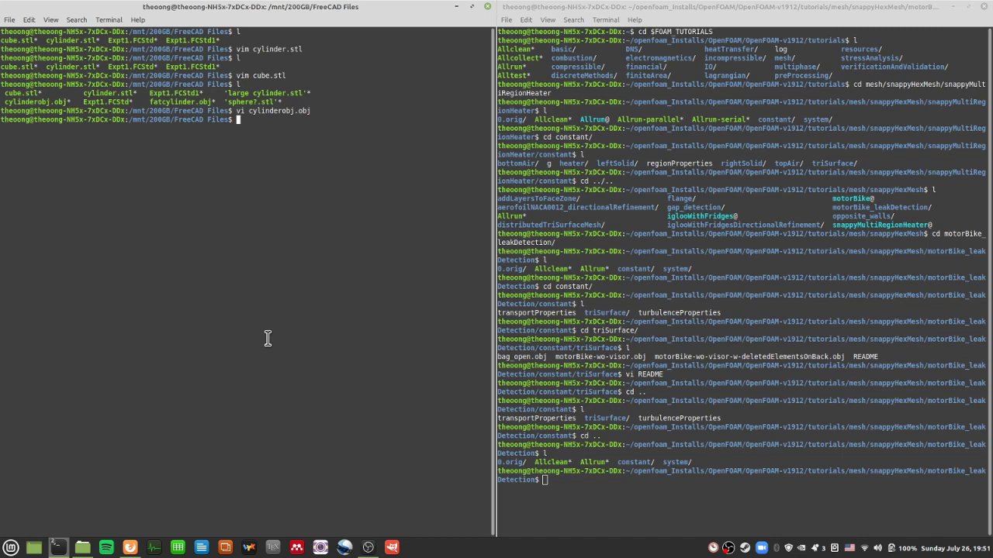
type("l")
key("BackSpace")
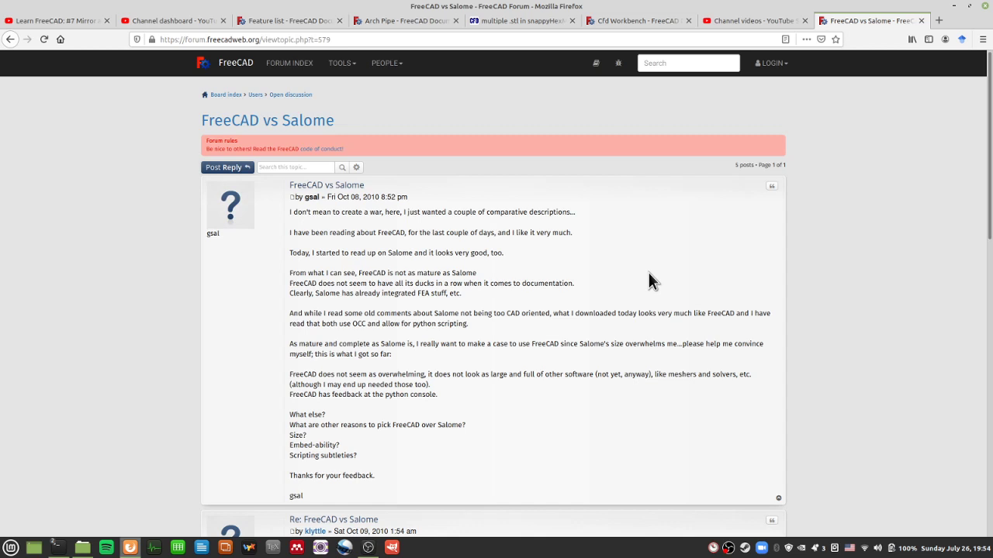
left_click_drag(576, 195, 625, 452)
left_click(622, 443)
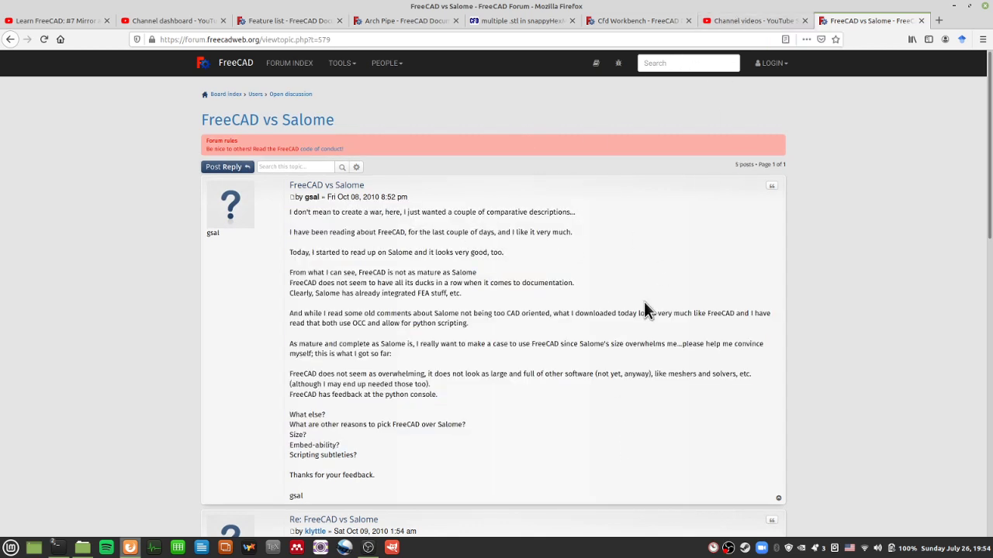
Switch to the terminal windows and clear the unexecuted vim cube.stl command from the FreeCAD Files prompt
left_click(369, 549)
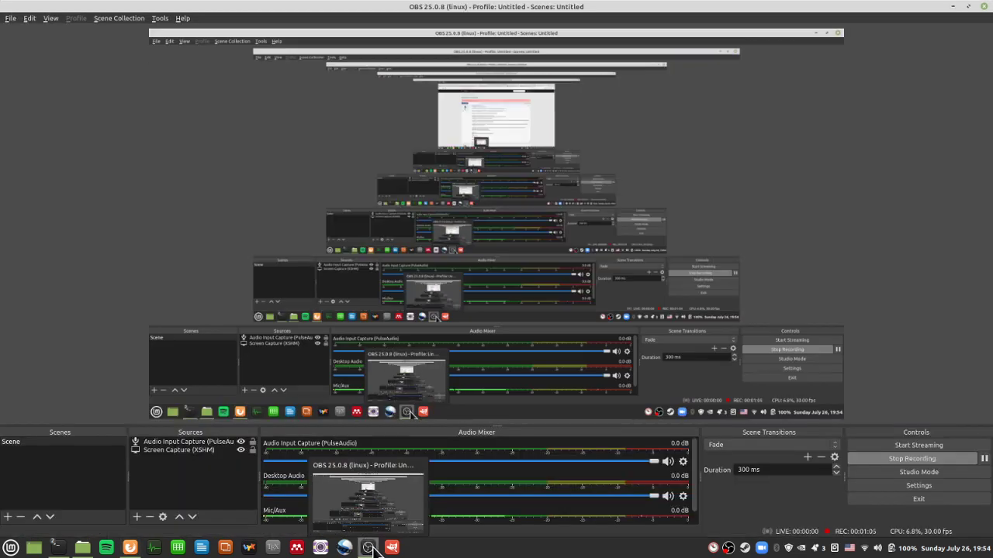
left_click(59, 546)
left_click(58, 546)
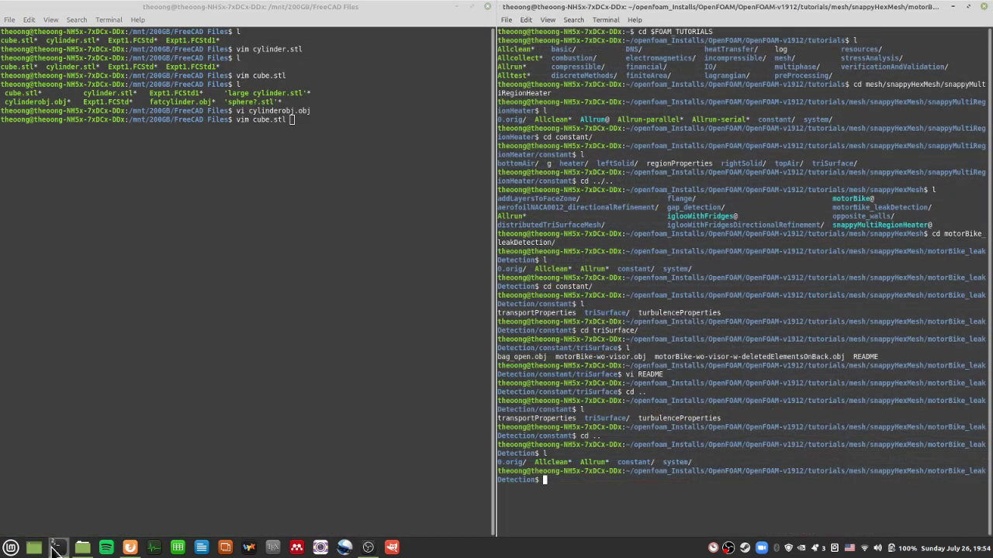
left_click(108, 526)
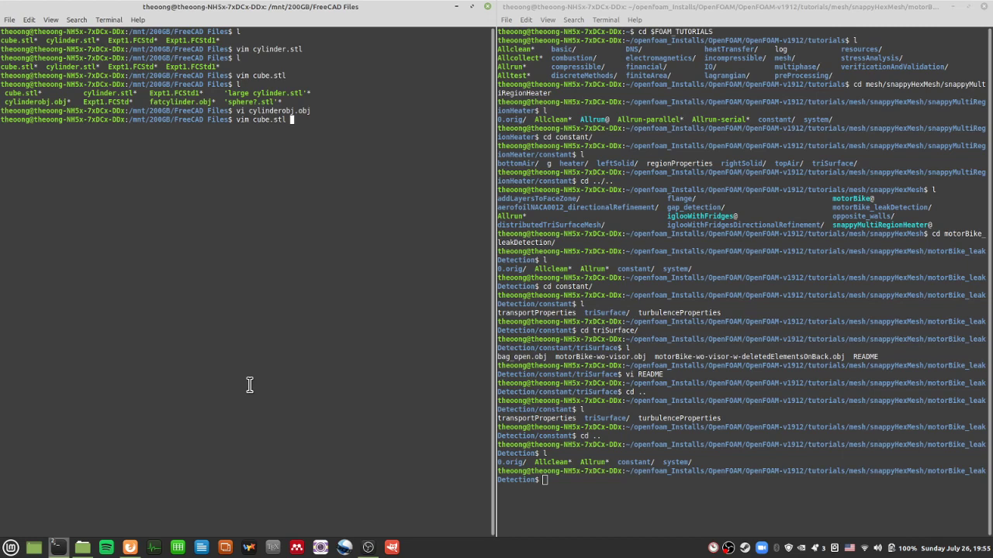
key("BackSpace")
key("BackSpace")
key("BackSpace")
key("BackSpace")
key("BackSpace")
key("BackSpace")
key("BackSpace")
key("BackSpace")
key("BackSpace")
key("BackSpace")
key("BackSpace")
key("BackSpace")
left_click_drag(321, 377, 326, 96)
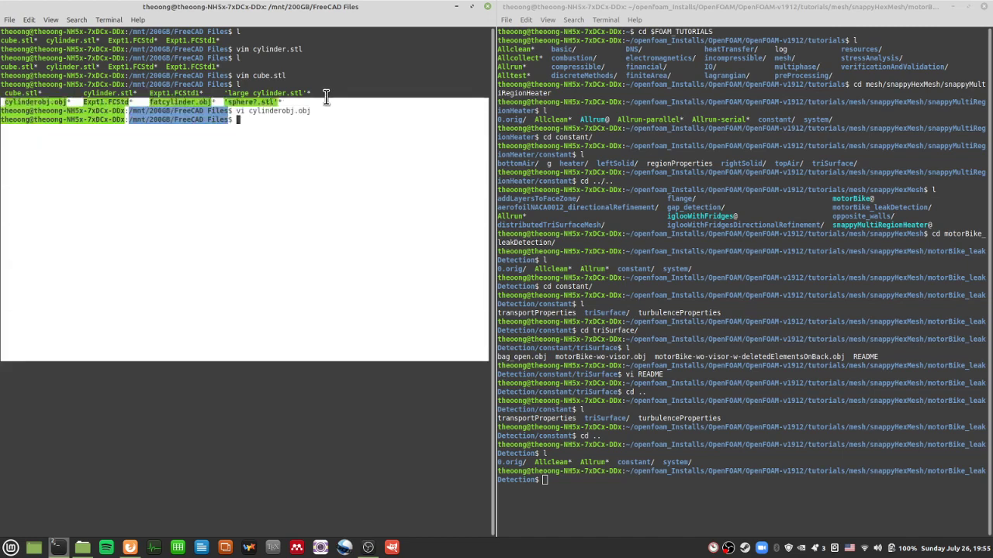
left_click(361, 304)
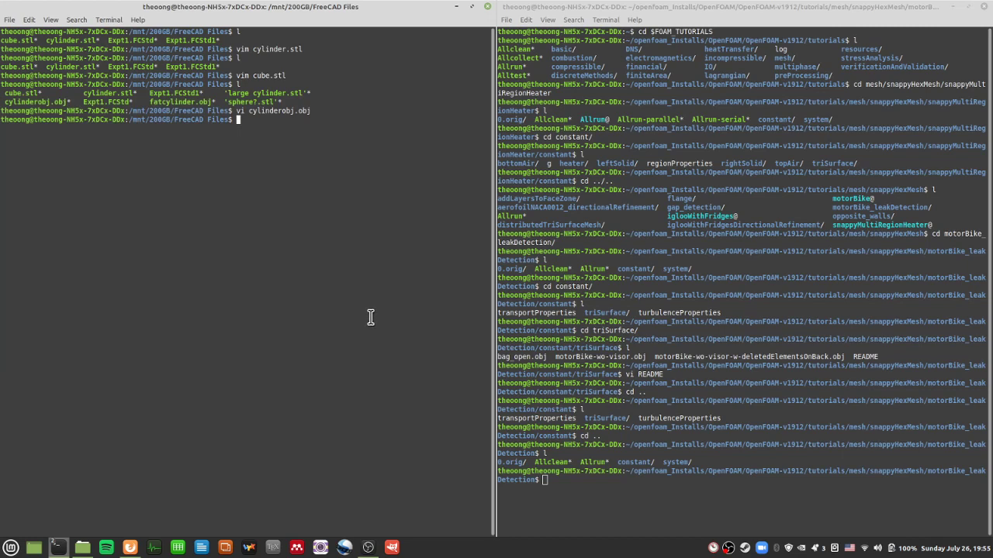
Find FreeCAD among the installed applications and launch it
key("super")
type("free")
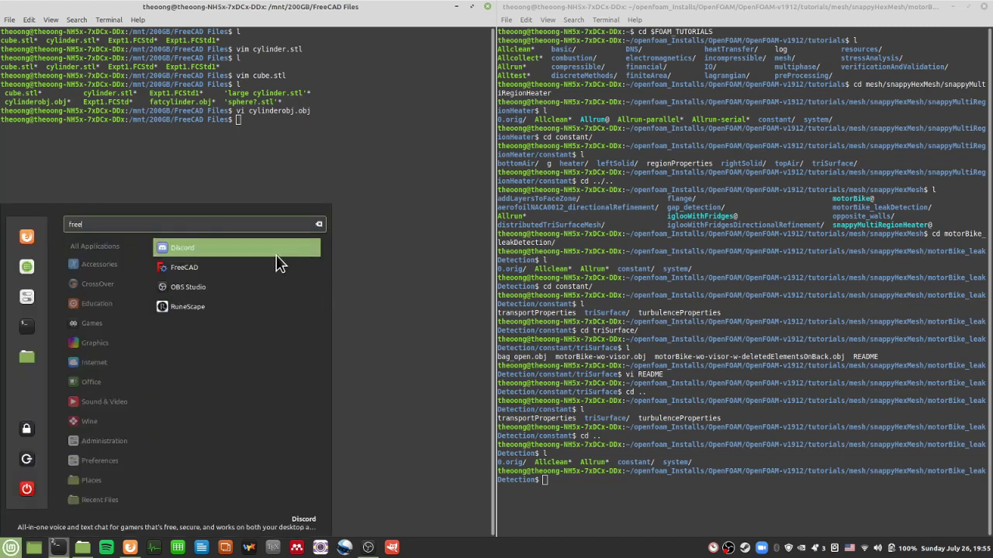
left_click(279, 267)
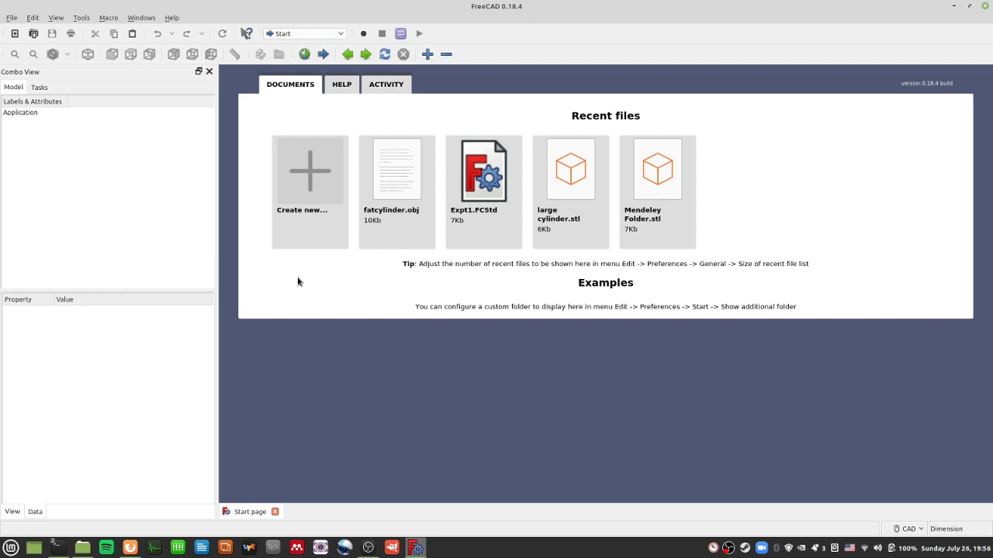
Find ParaView among the installed applications and launch it
left_click(11, 548)
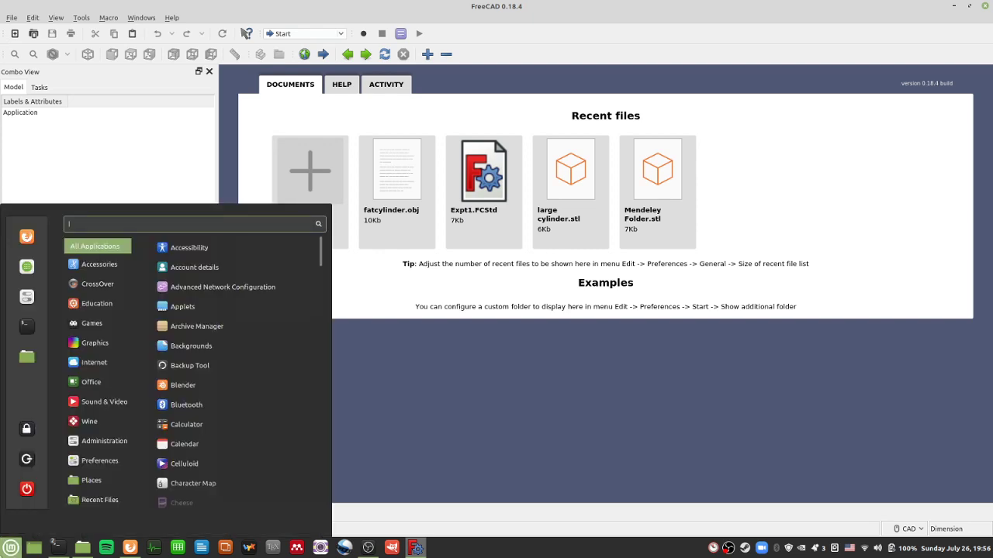
type("paral")
key("Down")
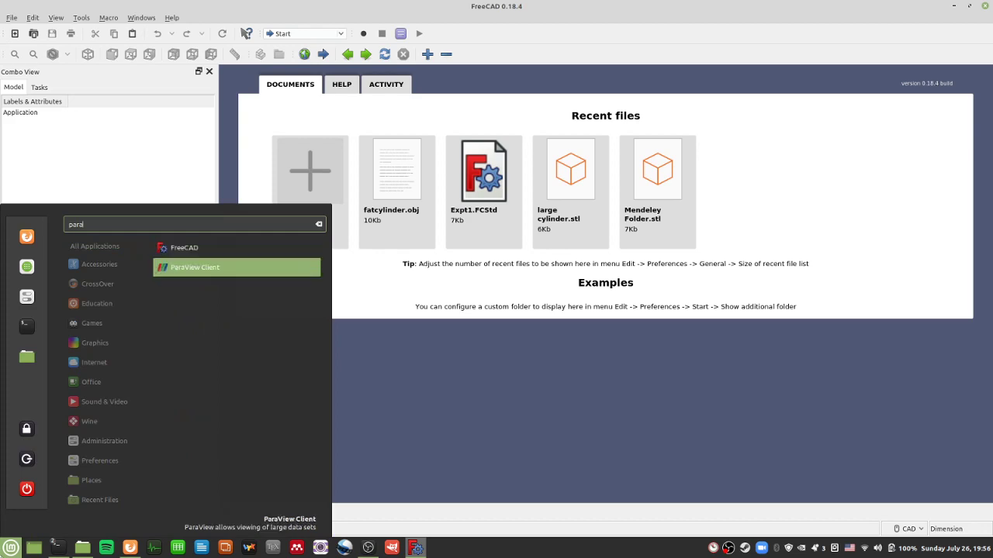
key("Return")
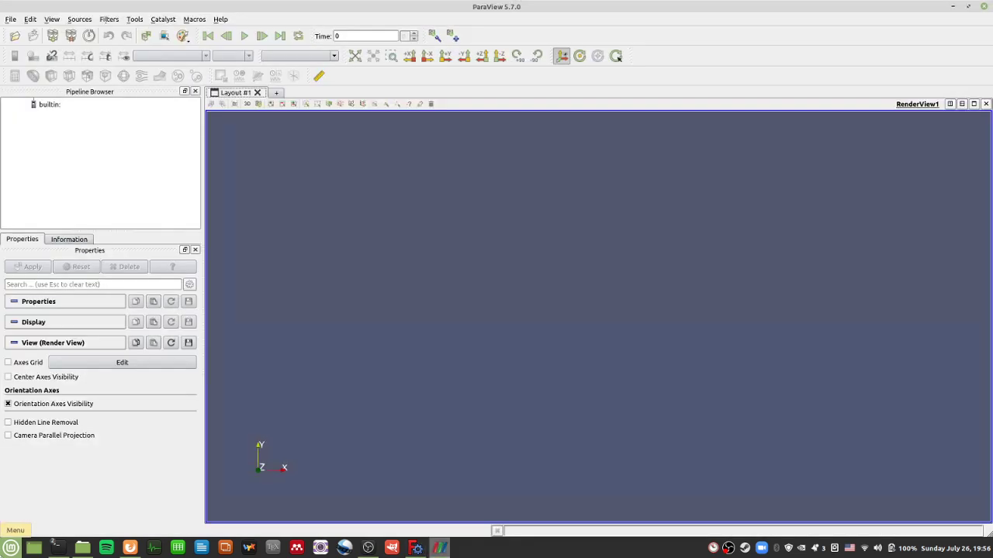
left_click(620, 384)
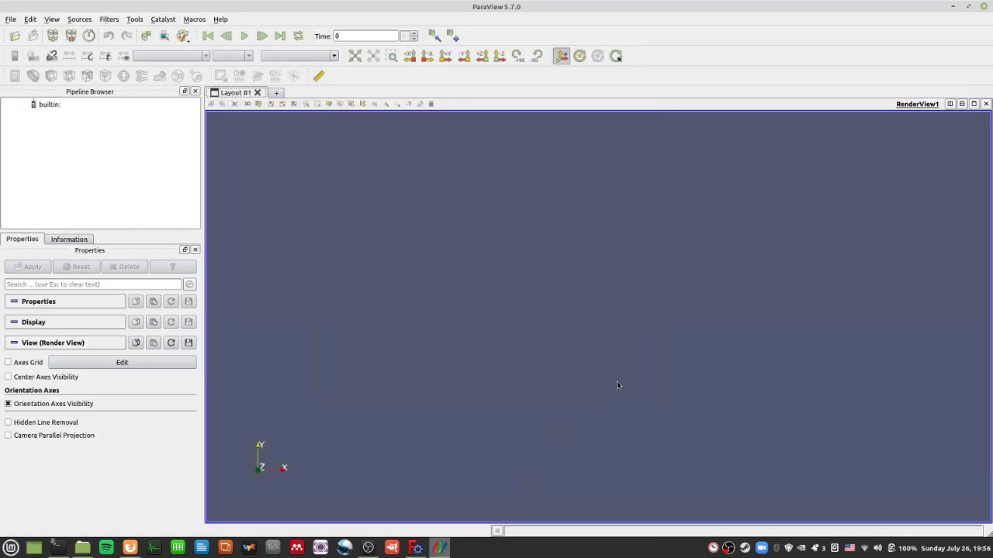
left_click(78, 550)
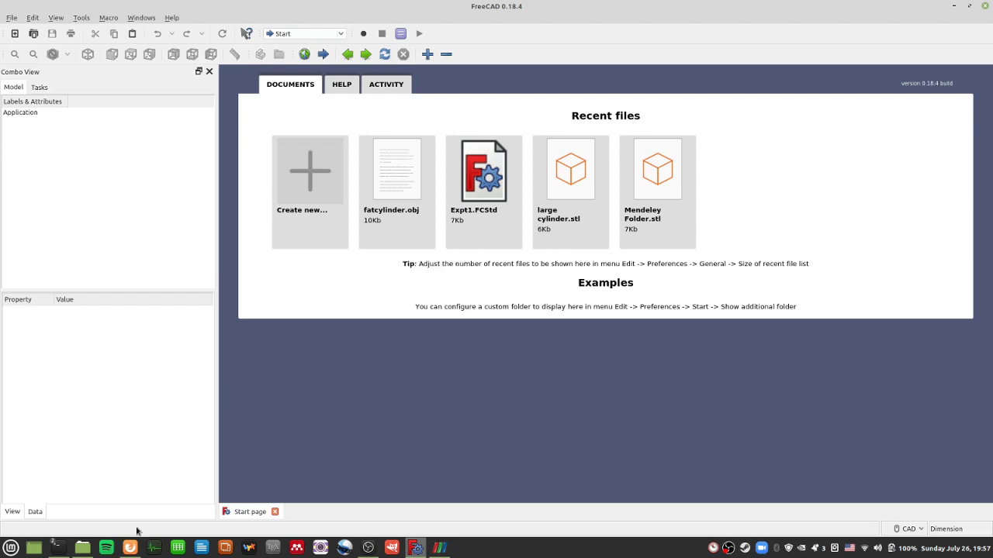
Switch to Firefox, search for "freecad website" in a new tab and open the official FreeCAD site
mouse_move(129, 546)
left_click(132, 497)
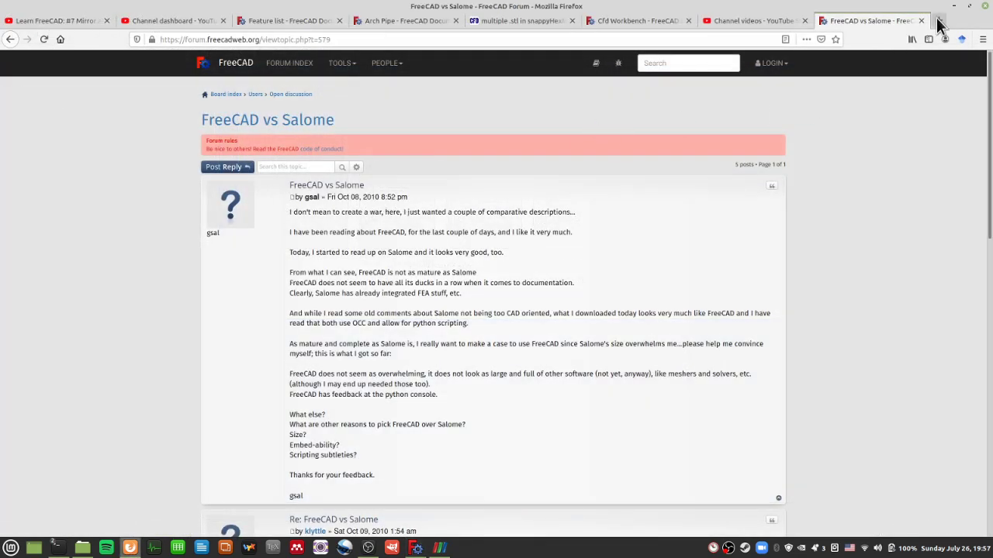
key("ctrl+t")
type("freecad website")
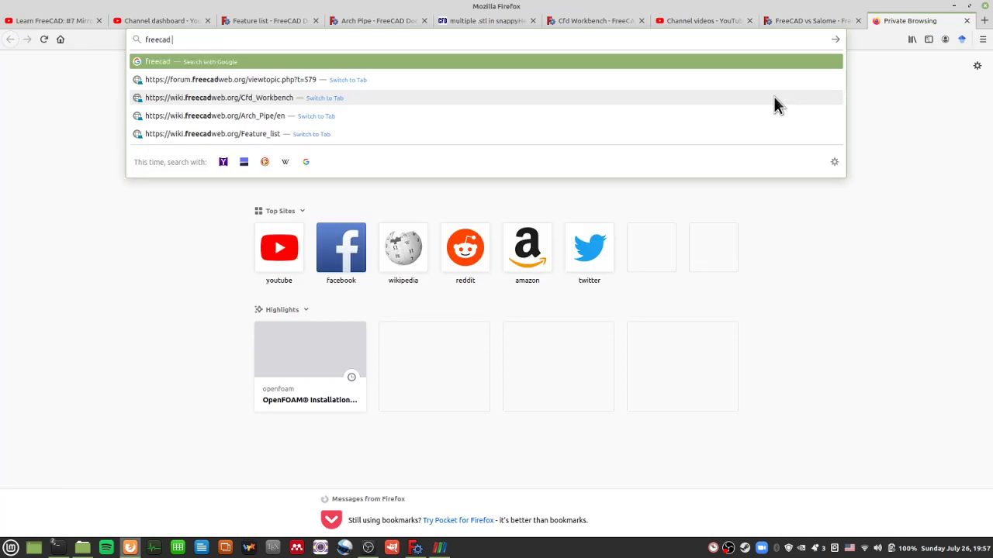
key("Return")
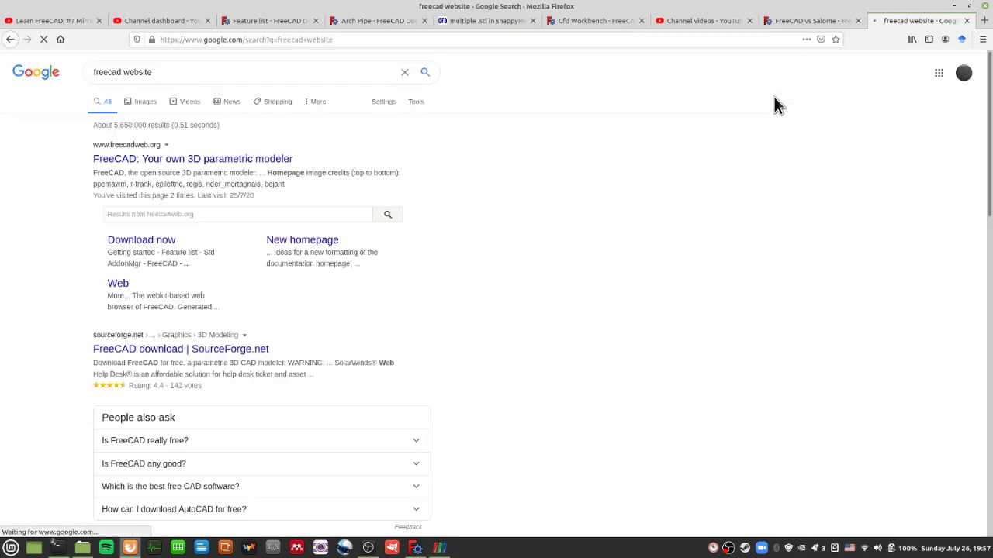
left_click(261, 162)
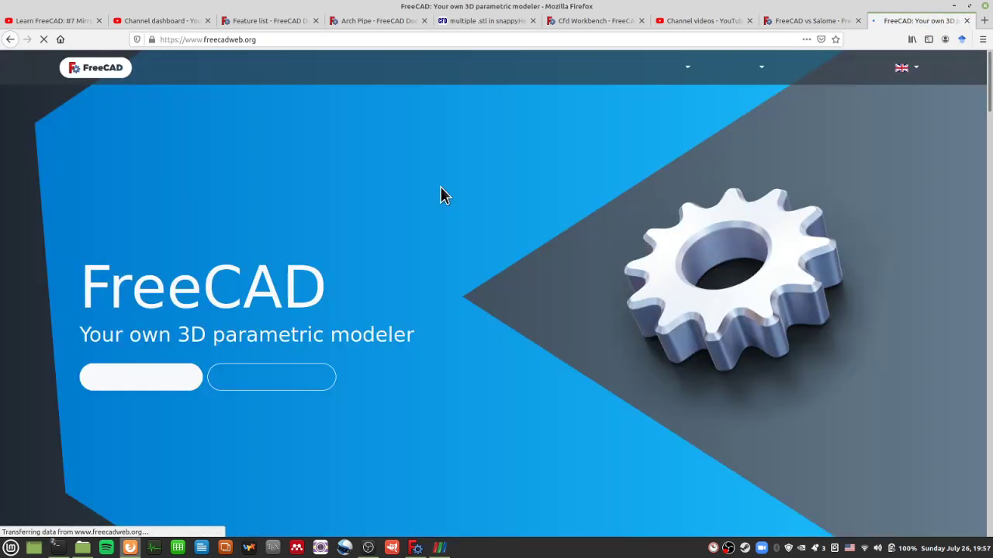
Open the FreeCAD downloads page and review the Windows, Mac and Linux installation options
scroll(442, 202, "down", 8)
scroll(496, 311, "up", 8)
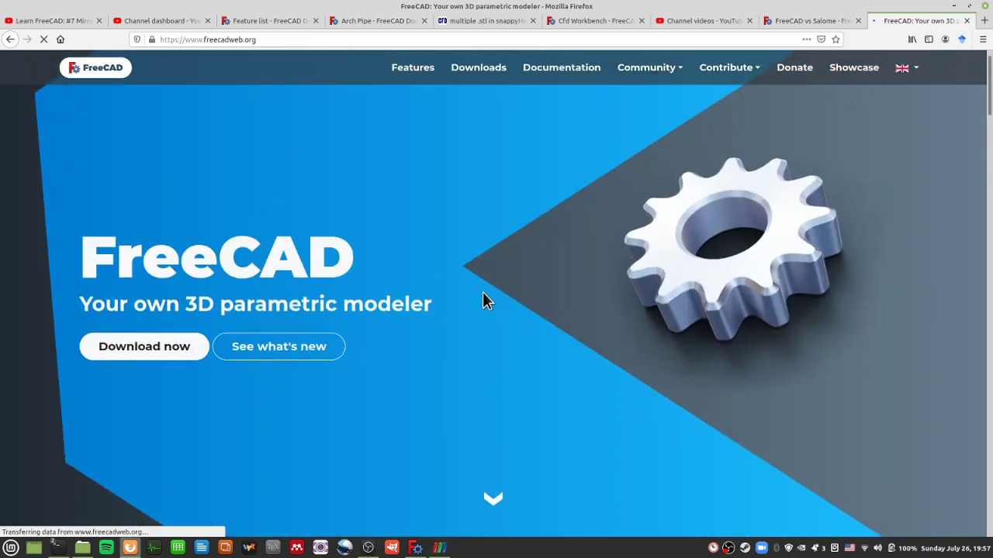
left_click(464, 69)
scroll(442, 372, "down", 5)
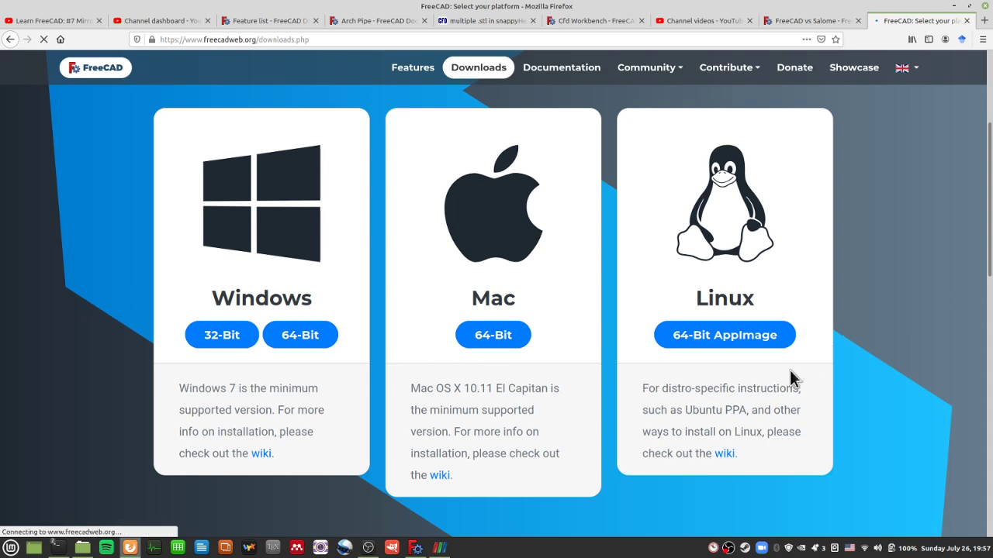
left_click_drag(302, 431, 269, 390)
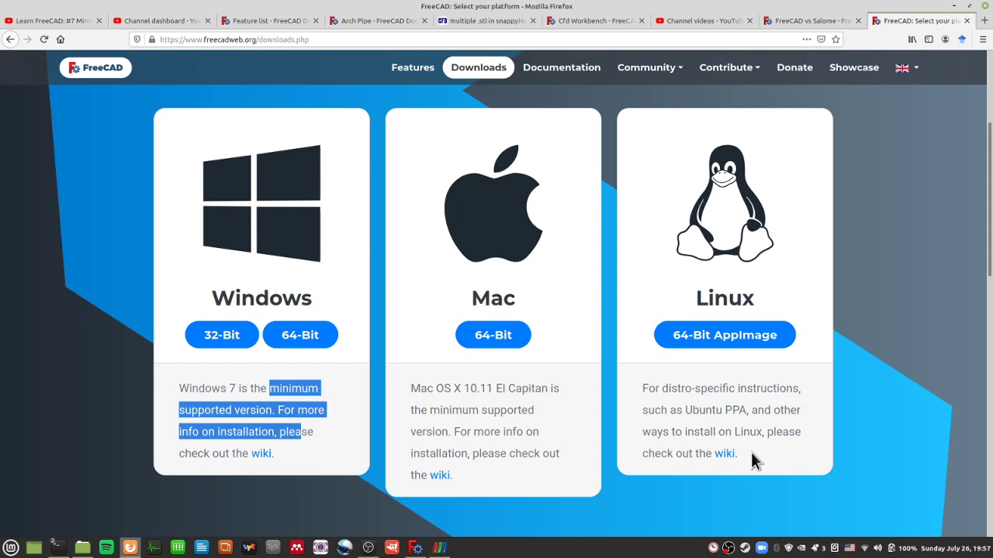
Look up freecad in the Software Manager to review the available packages, then close it
left_click(416, 547)
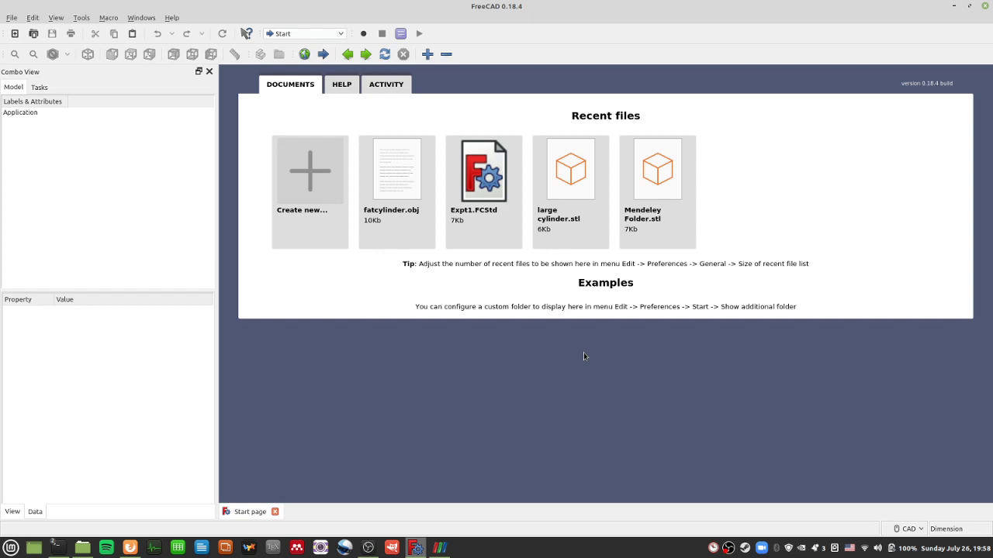
left_click(10, 547)
left_click(28, 263)
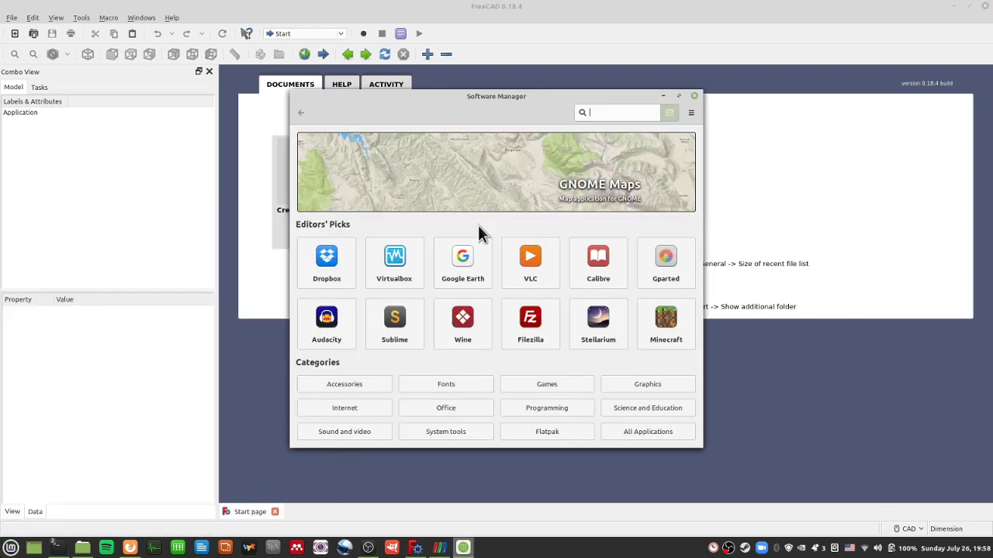
type("freecad")
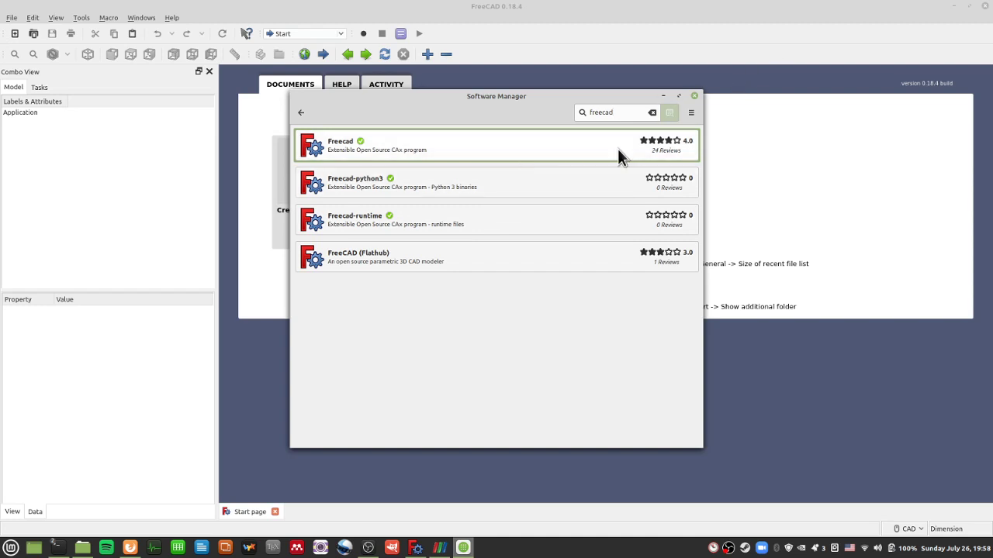
left_click(694, 95)
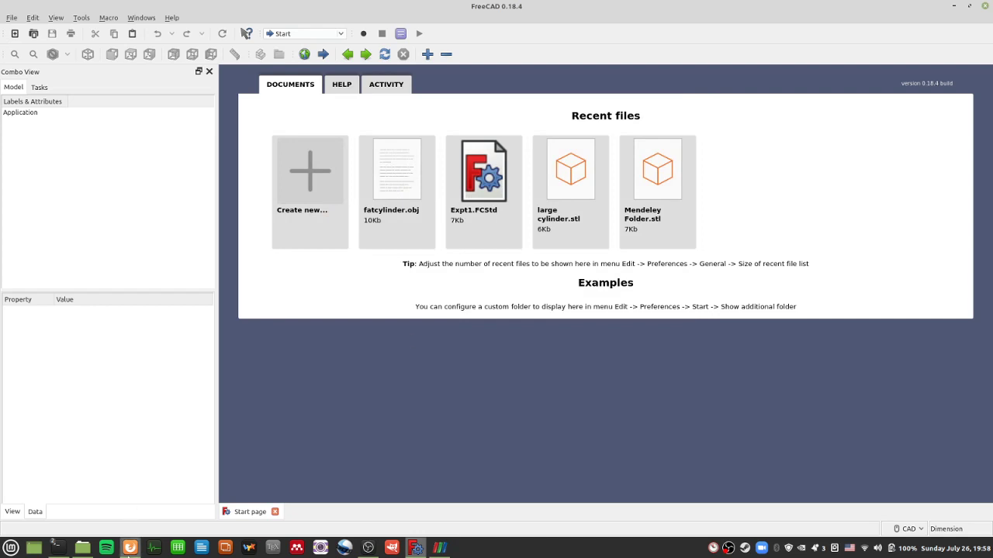
Try to download the 64-bit Linux AppImage from the FreeCAD downloads page in Firefox
left_click(129, 547)
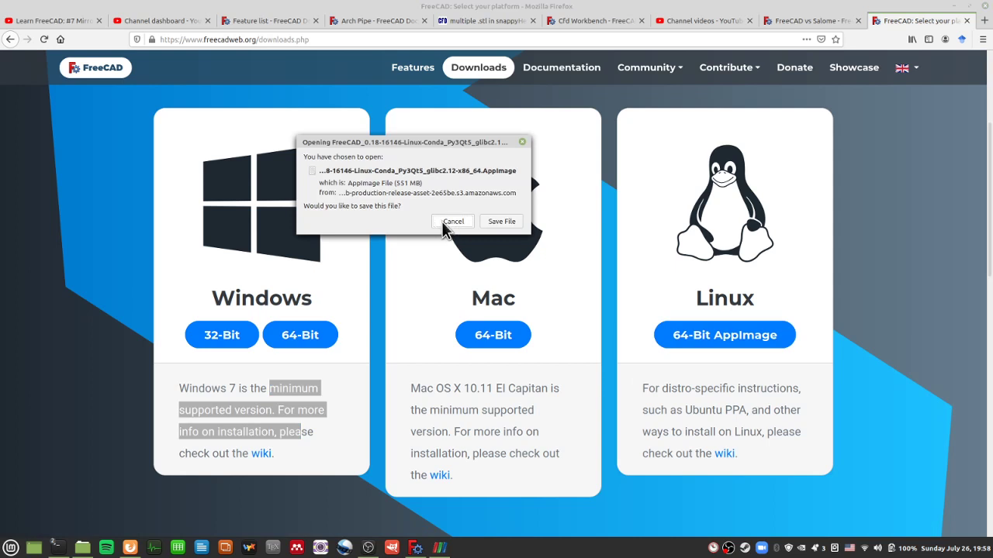
left_click(450, 222)
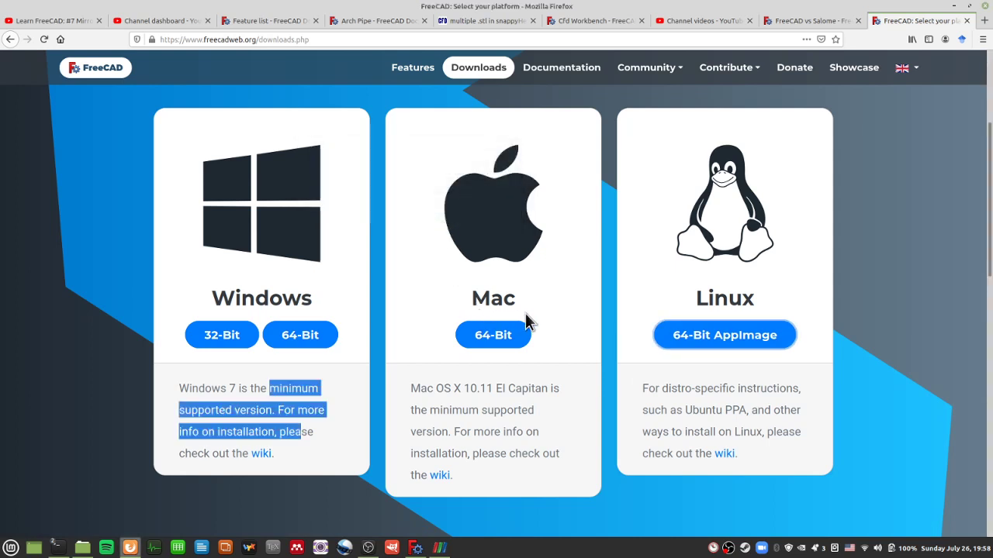
Switch to FreeCAD and create a new empty document
left_click(415, 548)
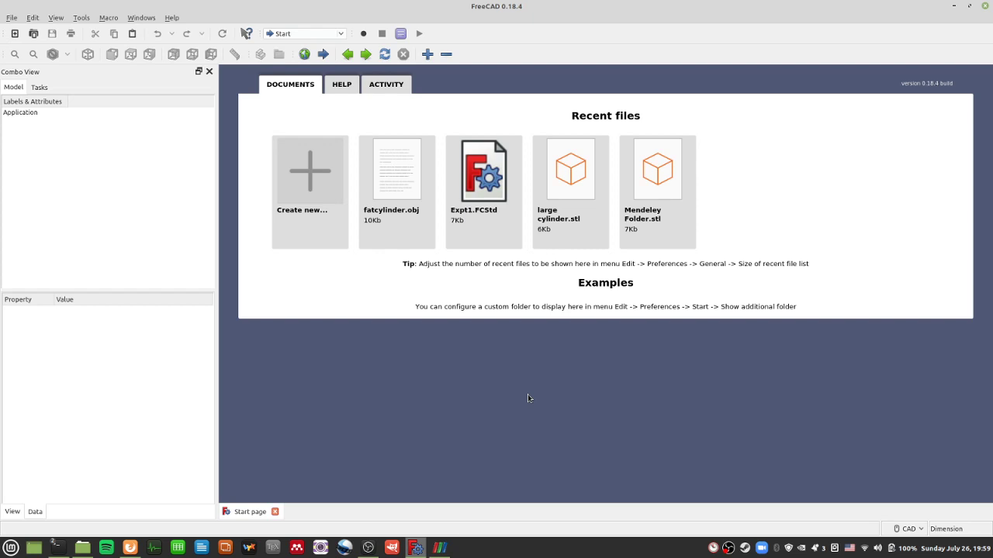
left_click(302, 223)
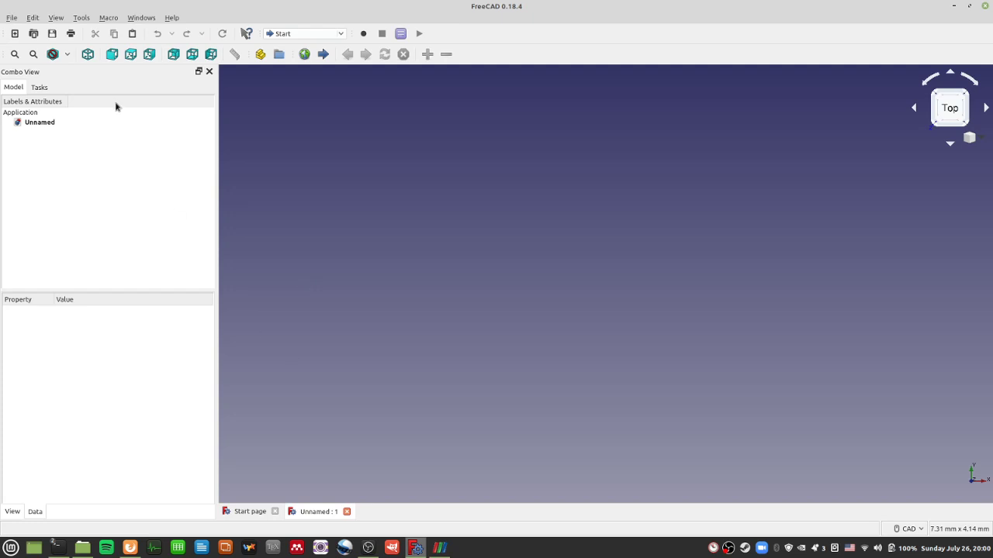
left_click(12, 18)
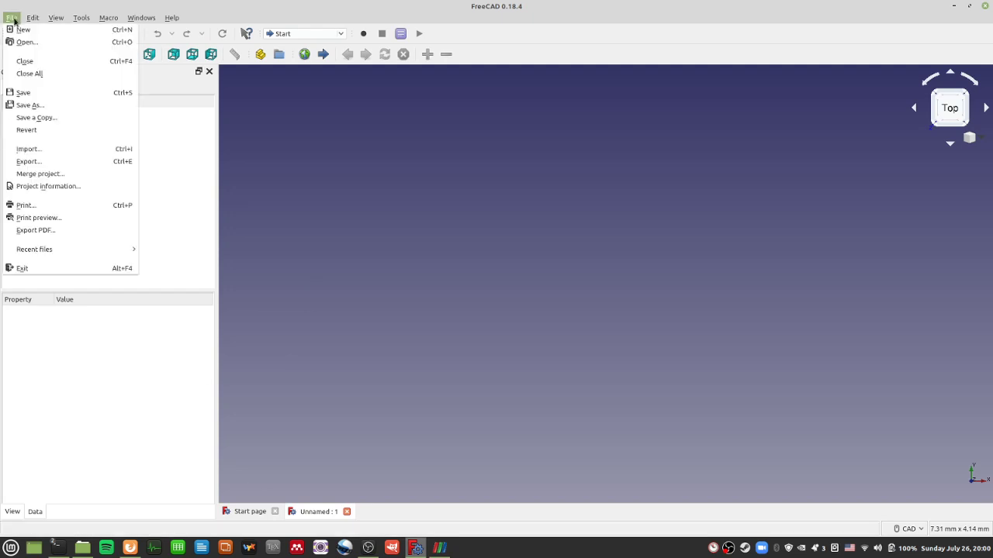
left_click(32, 105)
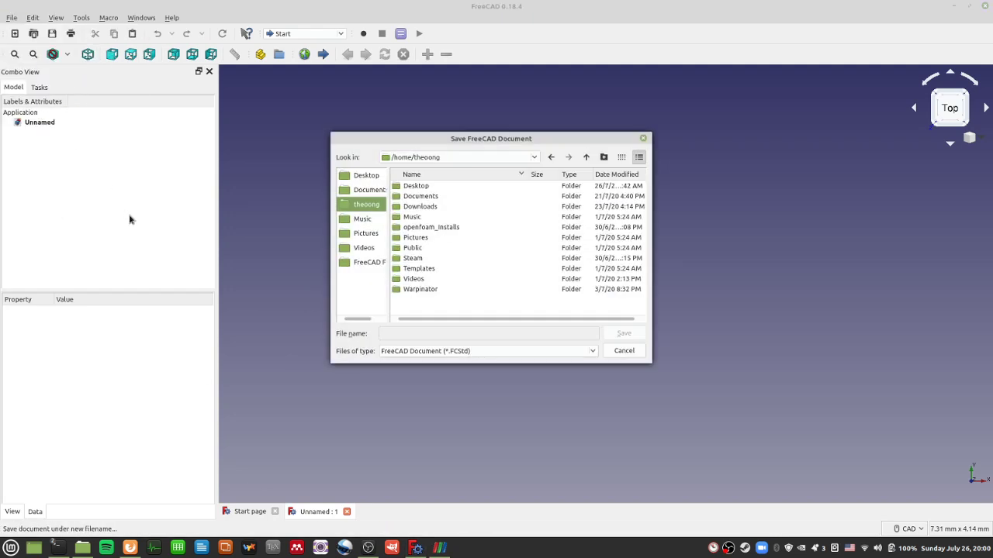
left_click(642, 138)
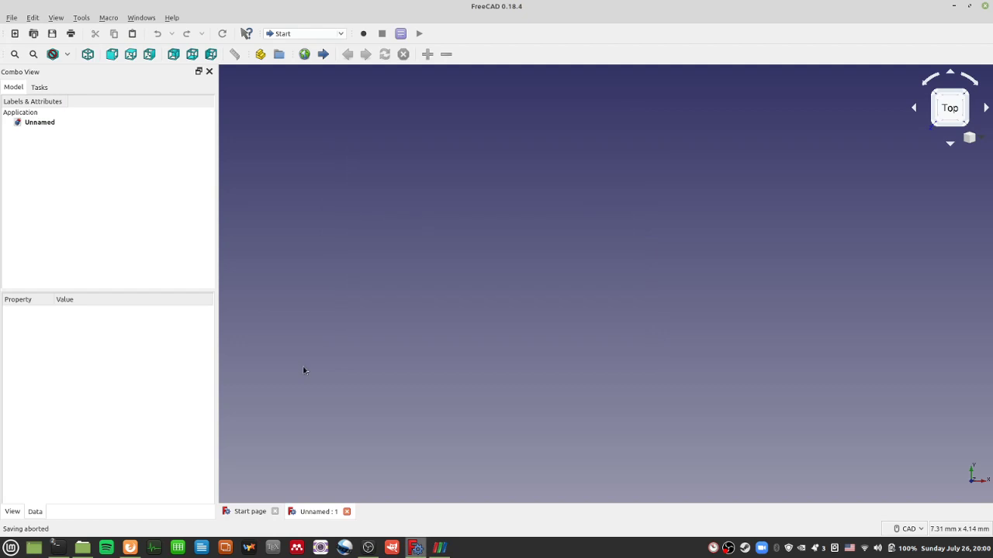
Save the new document as freeCADBeginner in the FreeCAD Files folder, using the FreeCAD Document file type
left_click(12, 19)
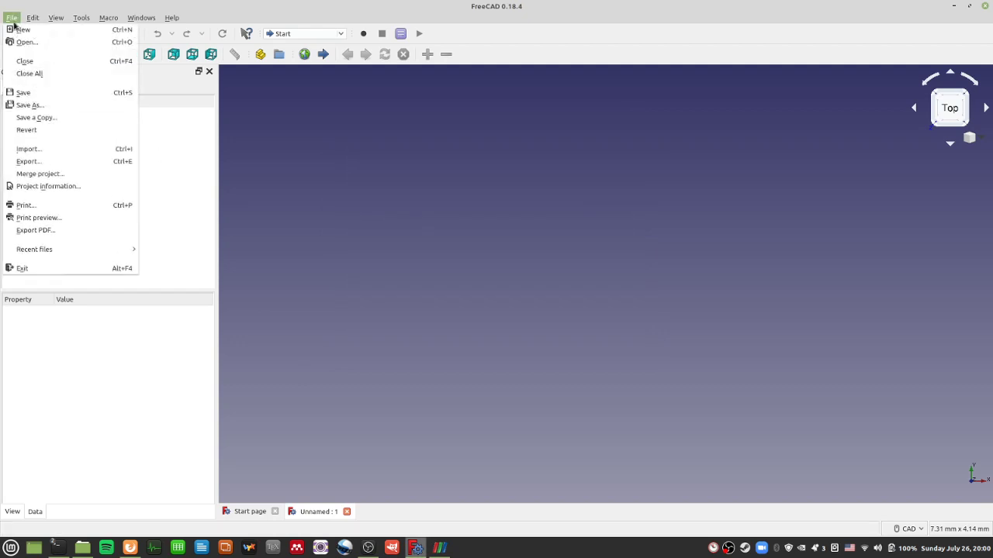
left_click(65, 106)
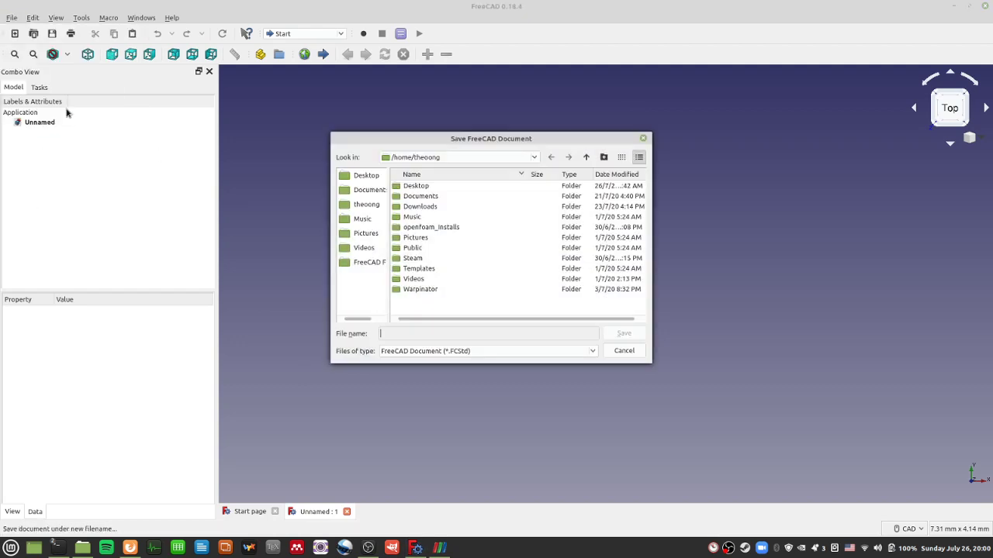
left_click(377, 265)
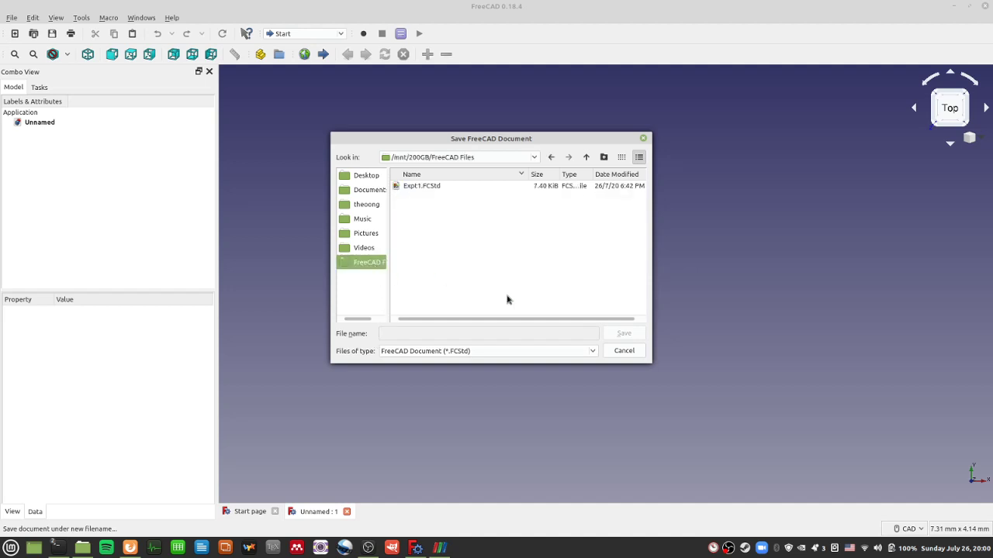
left_click(504, 332)
type("f")
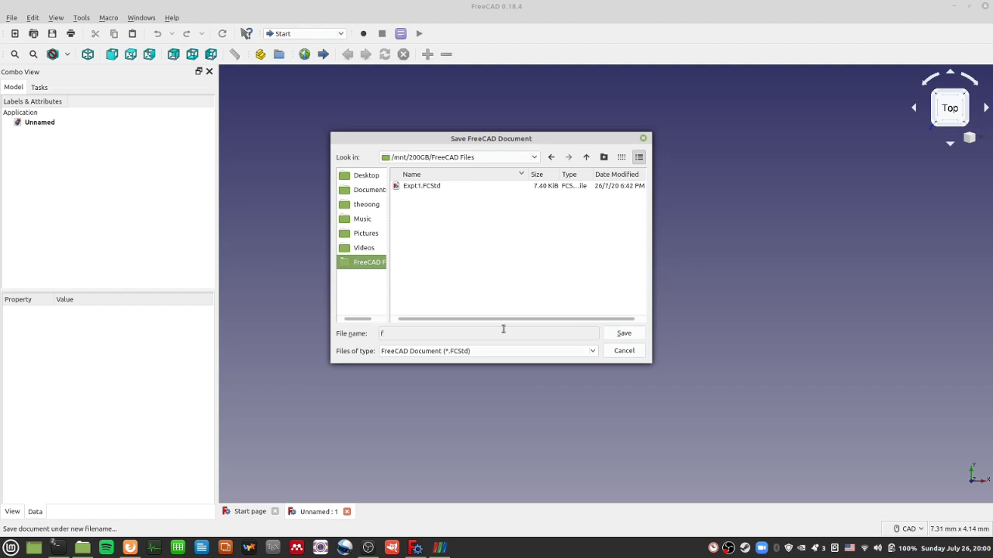
type("reeCADBeginner")
left_click(486, 356)
left_click(486, 355)
left_click(628, 331)
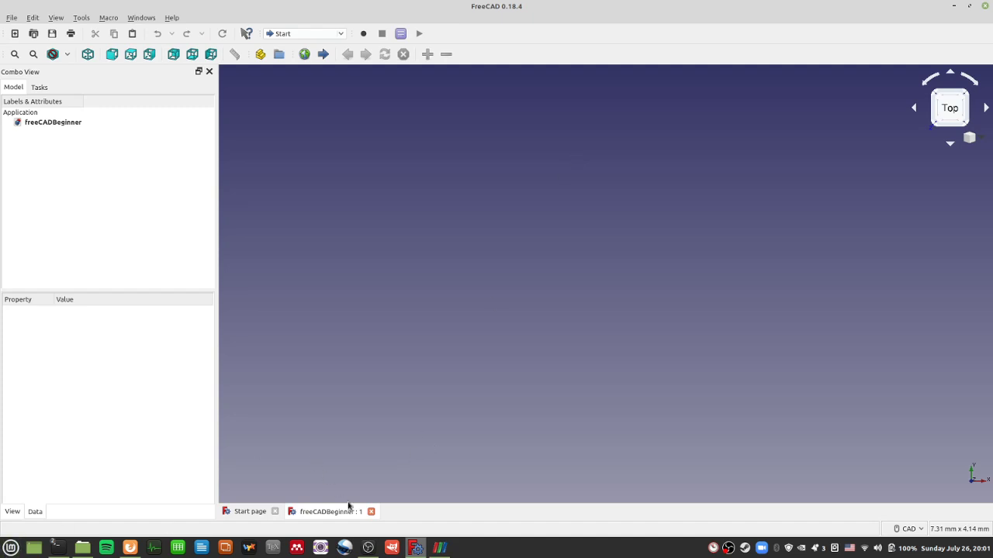
Switch to GIMP and create a new blank image of 1920 × 1080 pixels
left_click(392, 548)
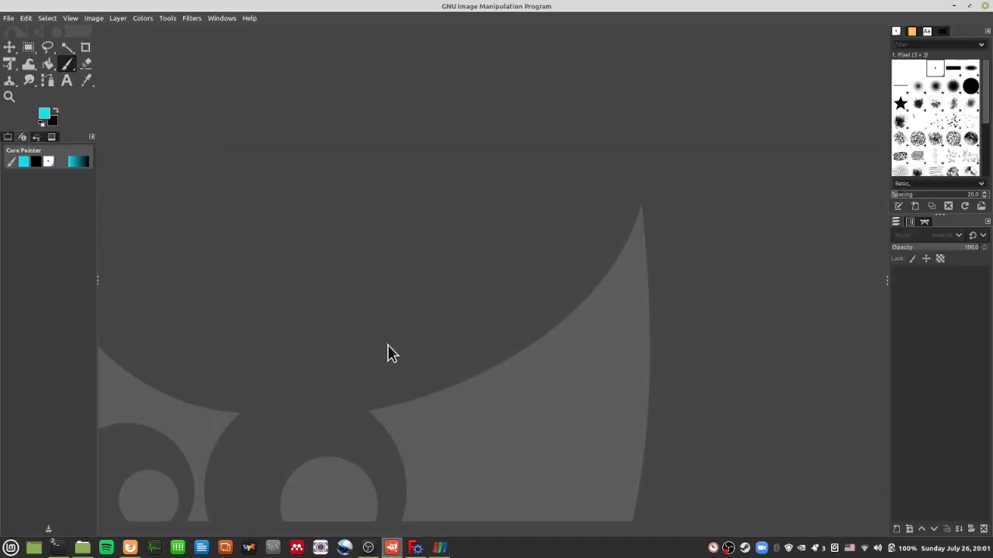
left_click(29, 51)
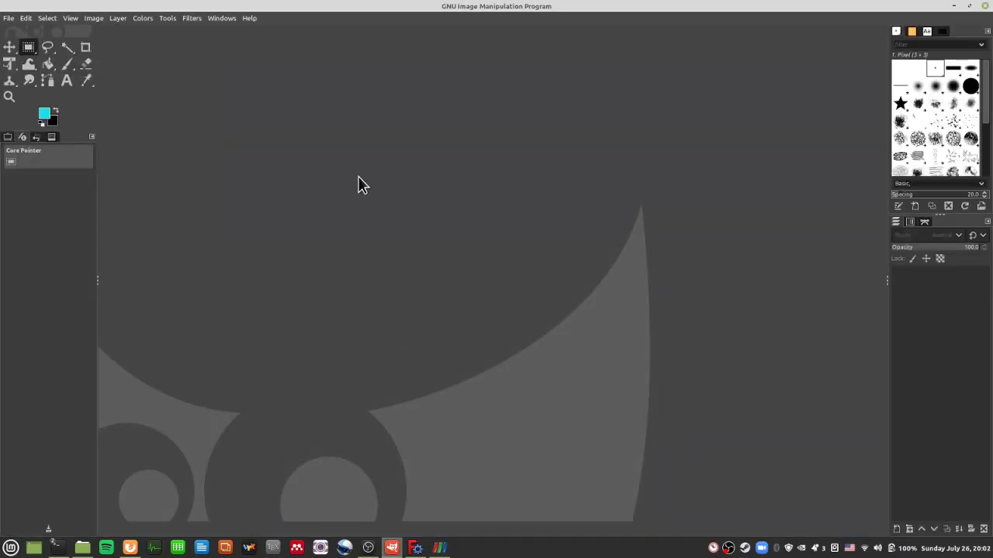
left_click(9, 18)
left_click(10, 29)
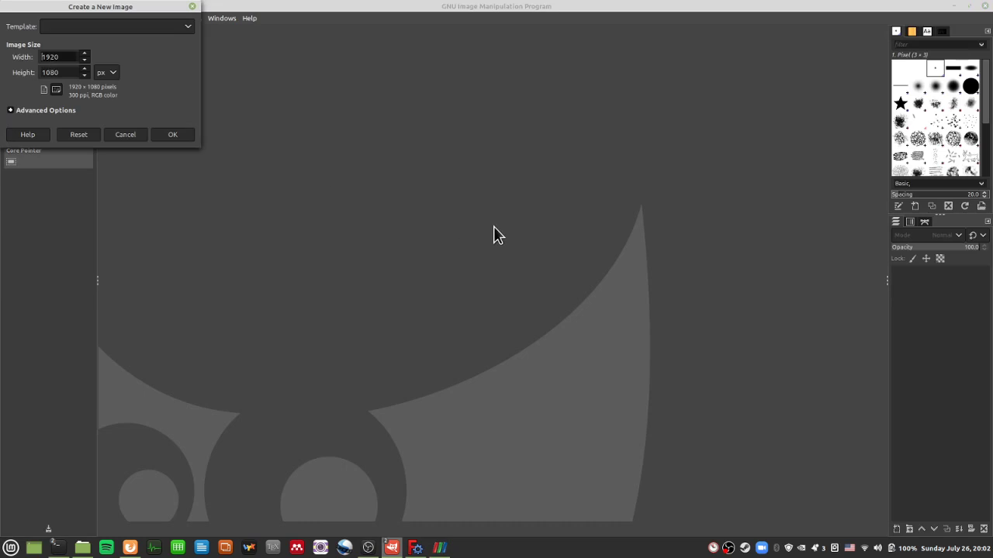
left_click(169, 136)
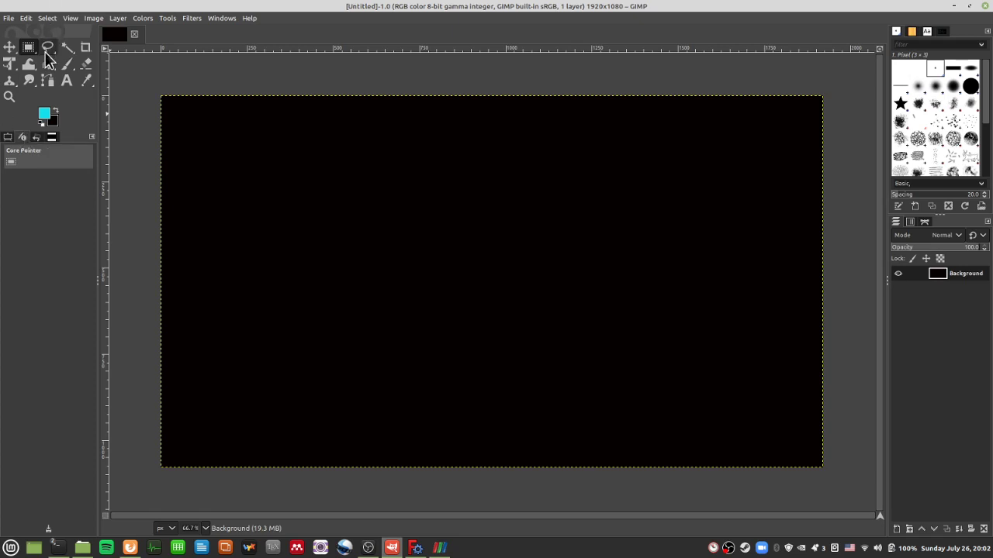
Sketch a cylinder in cyan with the Paintbrush, drawing two ellipses joined by two vertical side lines
left_click(67, 64)
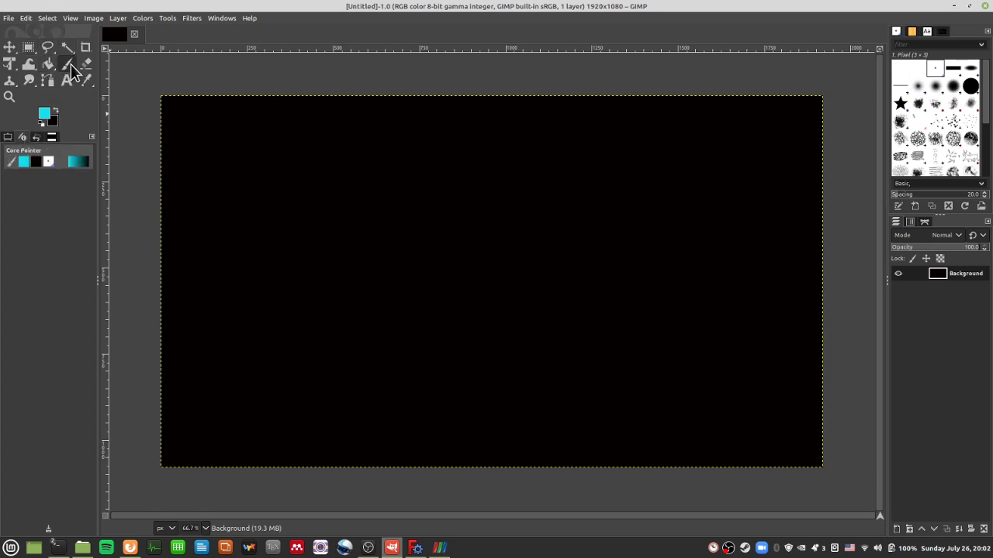
mouse_move(302, 231)
left_mouse_down()
mouse_move(350, 250)
mouse_move(296, 223)
mouse_move(308, 250)
mouse_move(304, 155)
left_mouse_up()
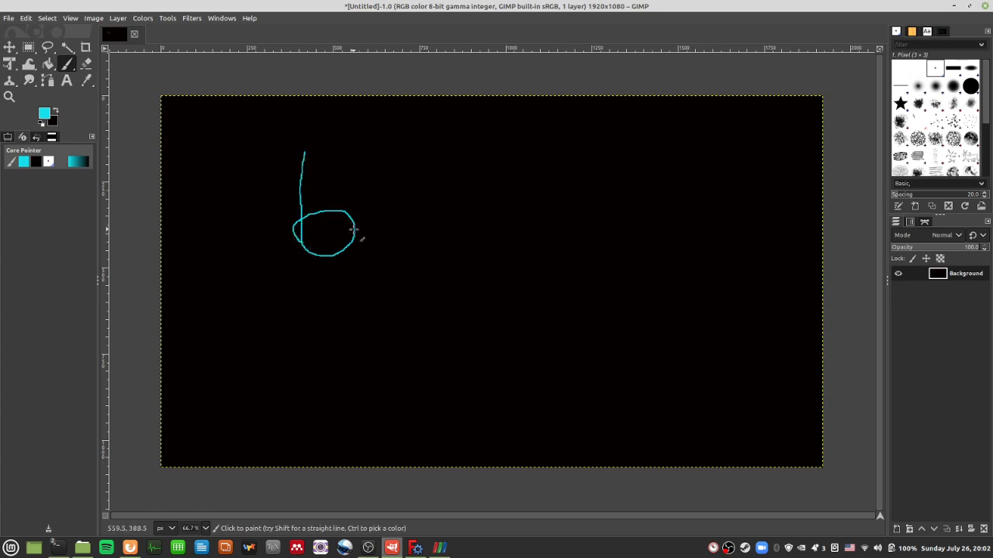
mouse_move(354, 231)
left_mouse_down()
mouse_move(348, 141)
mouse_move(342, 132)
mouse_move(321, 166)
mouse_move(310, 150)
left_mouse_up()
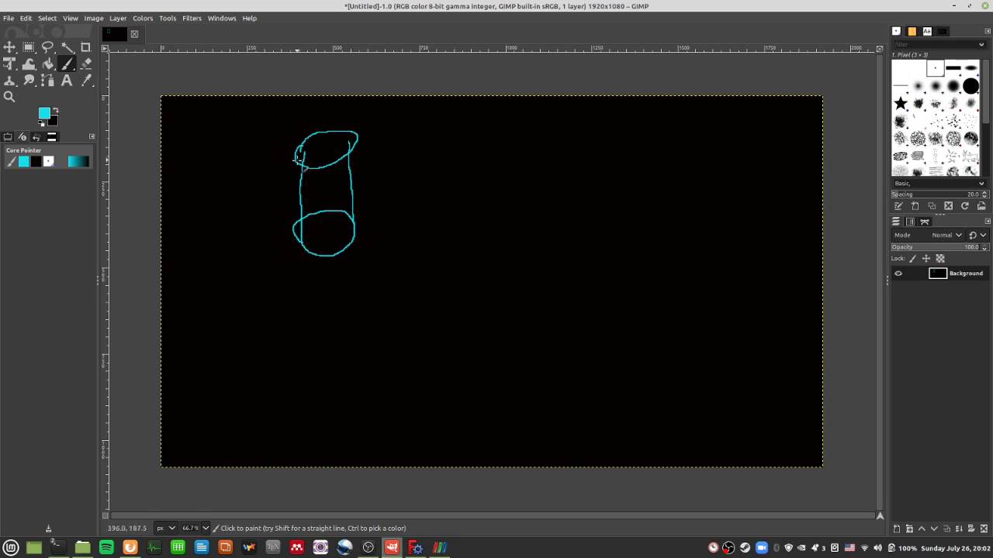
Handwrite two notes beside the cylinder: a circled 1 with "draw circle" and a circled 2 with "extend circle"
left_click_drag(469, 159, 482, 180)
key("ctrl+z")
left_click_drag(458, 138, 456, 165)
mouse_move(461, 120)
left_mouse_down()
mouse_move(436, 186)
mouse_move(481, 155)
mouse_move(474, 167)
mouse_move(450, 130)
left_mouse_up()
key("ctrl+z")
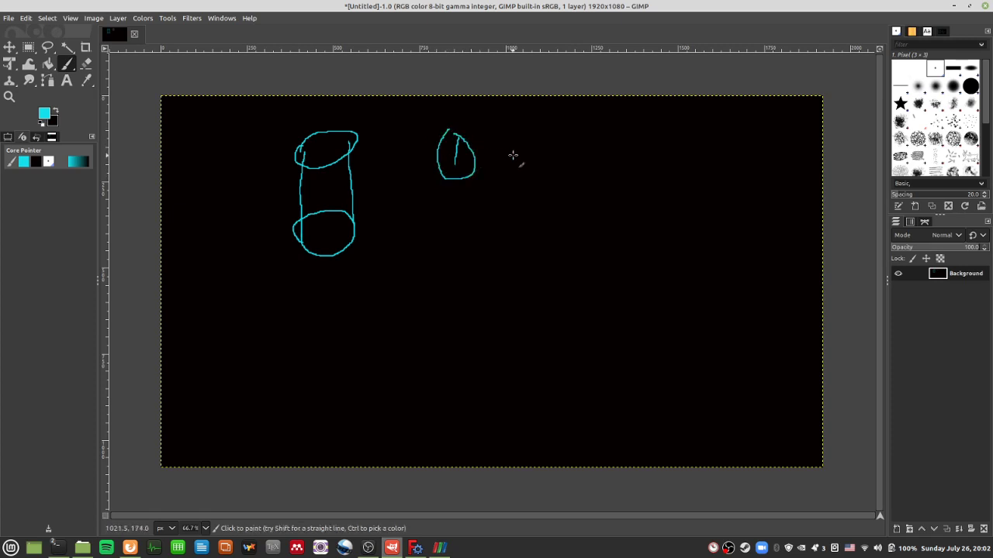
mouse_move(504, 147)
left_mouse_down()
mouse_move(515, 168)
mouse_move(572, 159)
mouse_move(658, 166)
left_mouse_up()
left_click_drag(448, 211, 475, 233)
mouse_move(467, 193)
left_mouse_down()
mouse_move(438, 220)
mouse_move(467, 188)
left_mouse_up()
mouse_move(527, 218)
left_mouse_down()
mouse_move(528, 235)
mouse_move(563, 253)
mouse_move(569, 220)
mouse_move(583, 249)
mouse_move(603, 247)
mouse_move(612, 203)
mouse_move(658, 231)
mouse_move(693, 217)
mouse_move(726, 245)
left_mouse_up()
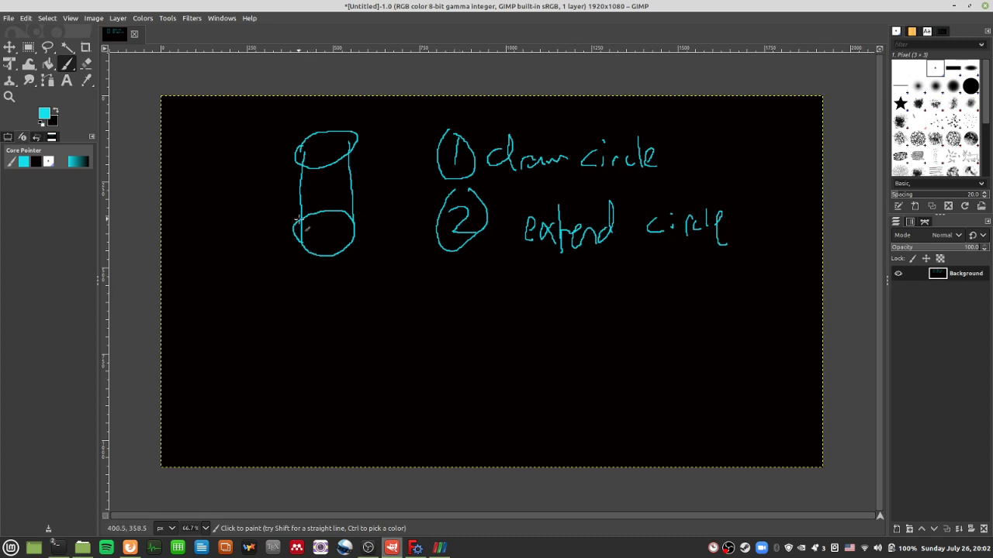
Retrace the cylinder's base circle, draw a small star below the cylinder and underline the "extend circle" note
mouse_move(298, 221)
left_mouse_down()
mouse_move(339, 256)
mouse_move(322, 241)
left_mouse_up()
mouse_move(329, 339)
left_mouse_down()
mouse_move(377, 354)
mouse_move(394, 344)
mouse_move(362, 366)
mouse_move(355, 324)
mouse_move(380, 318)
mouse_move(369, 351)
left_mouse_up()
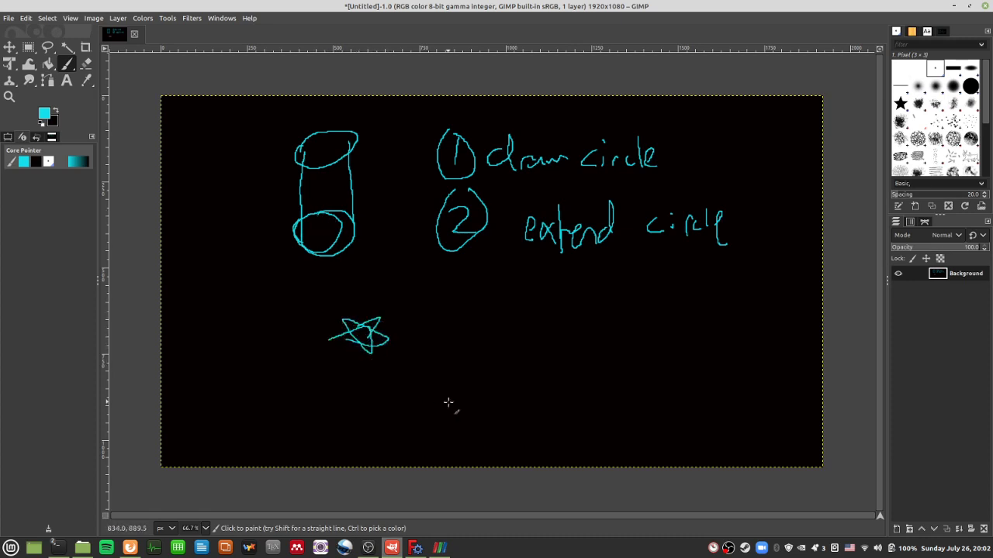
left_click_drag(530, 261, 701, 256)
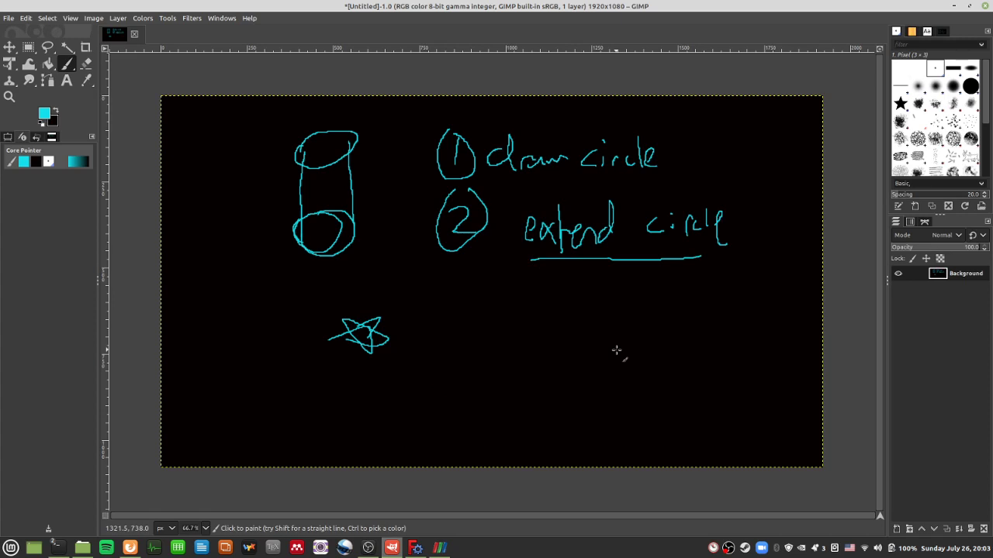
Switch back to FreeCAD, review the available workbenches and activate the Part Design workbench
left_click(439, 548)
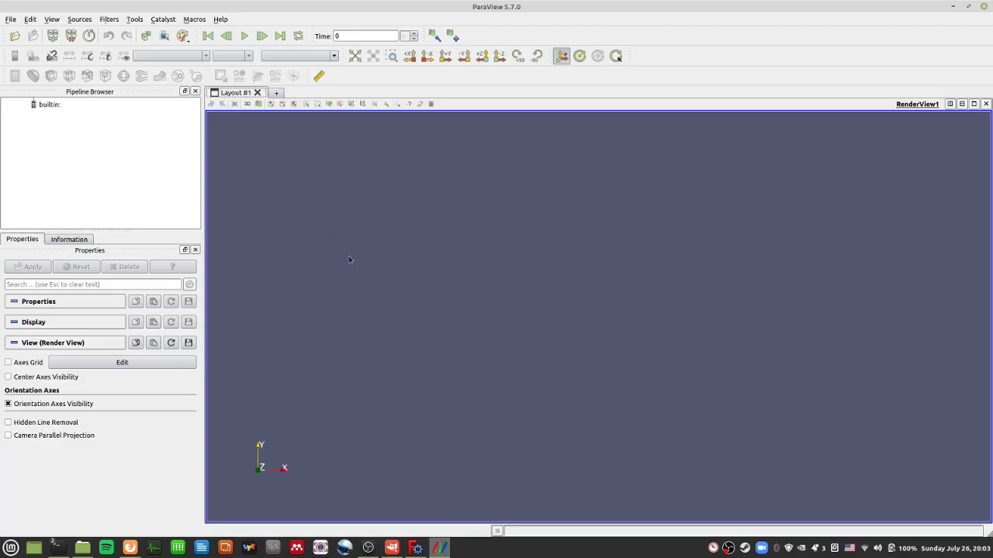
left_click(416, 548)
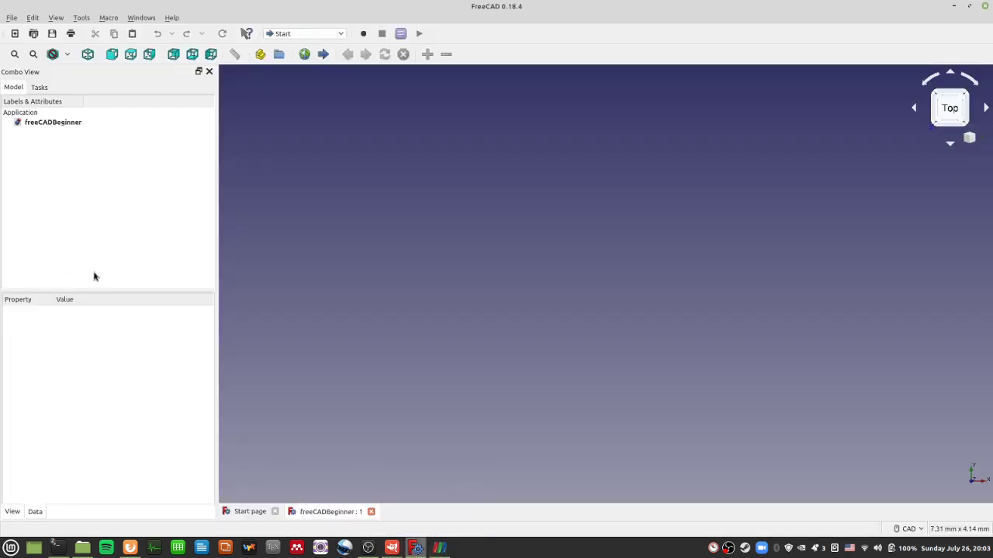
left_click(325, 37)
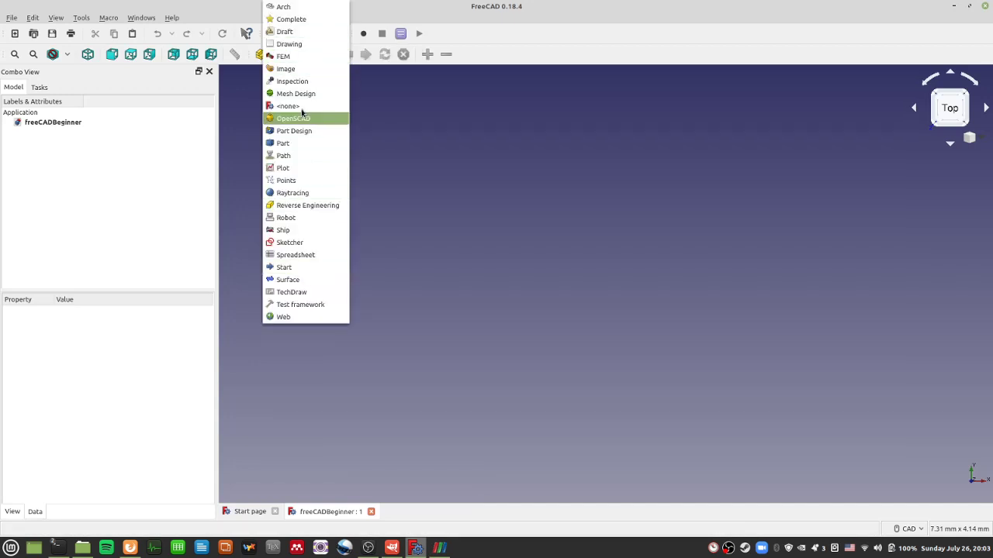
left_click(453, 12)
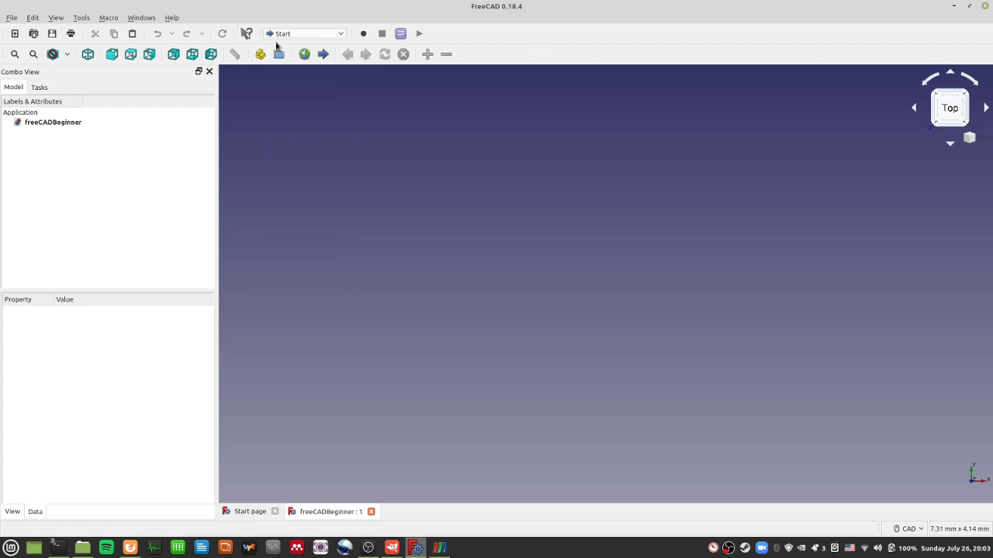
left_click(336, 35)
left_click(440, 16)
left_click(315, 36)
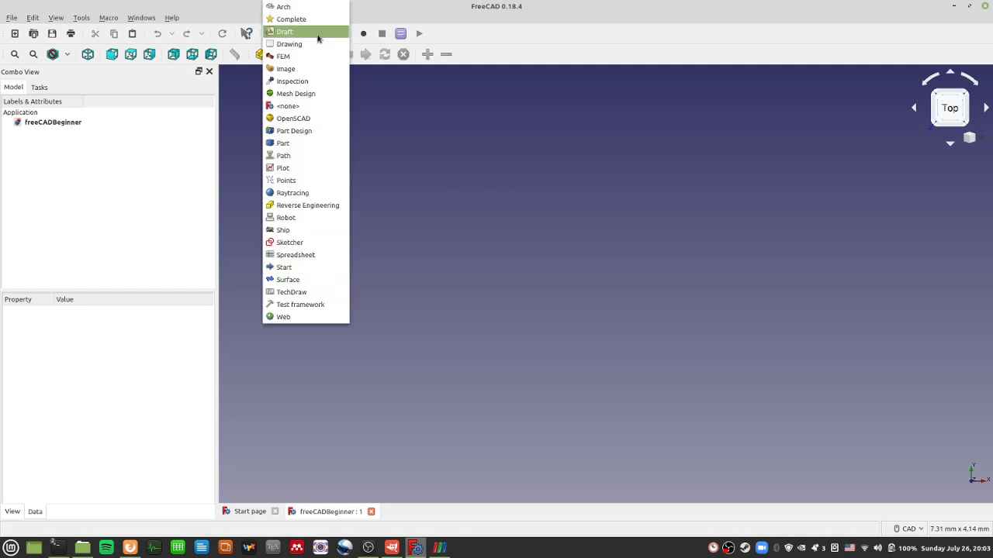
left_click(311, 129)
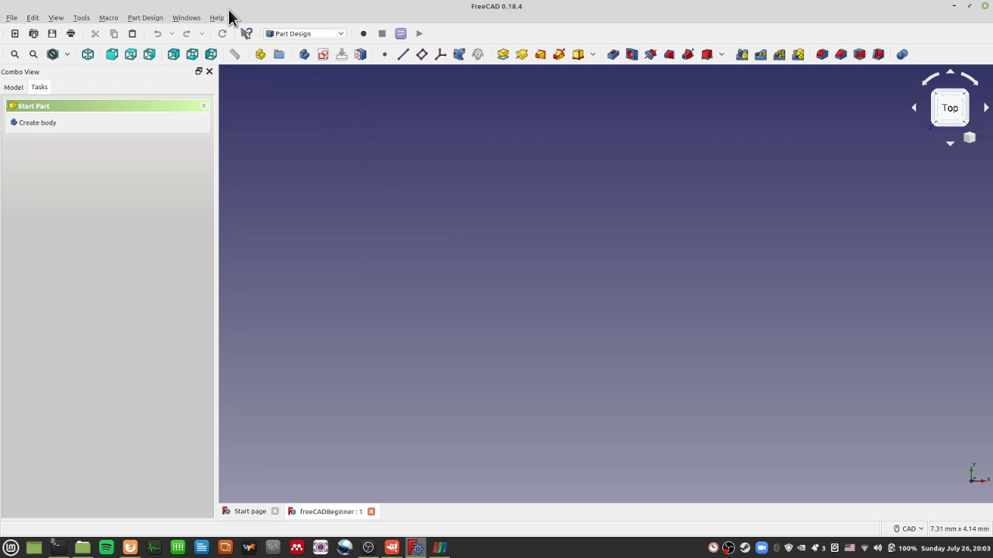
left_click(308, 33)
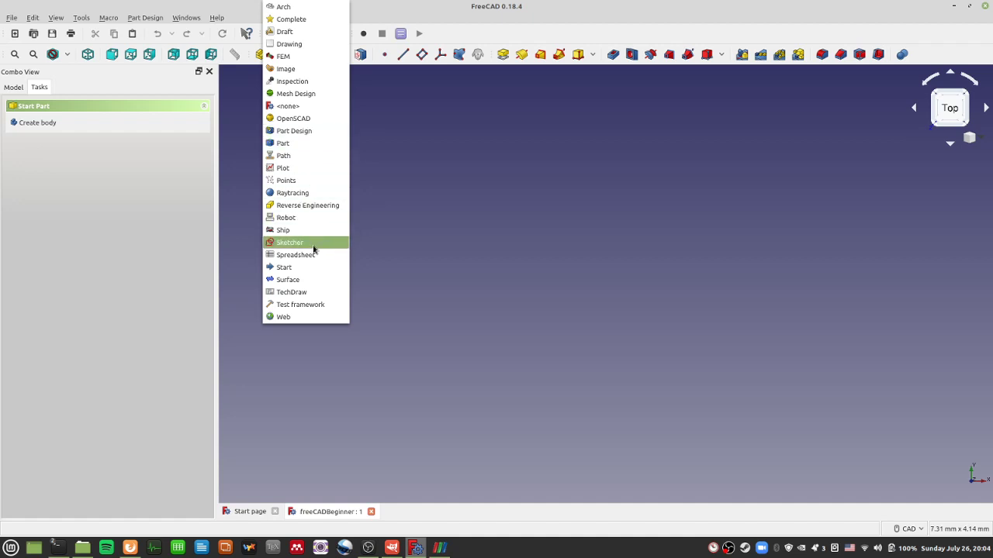
left_click(307, 137)
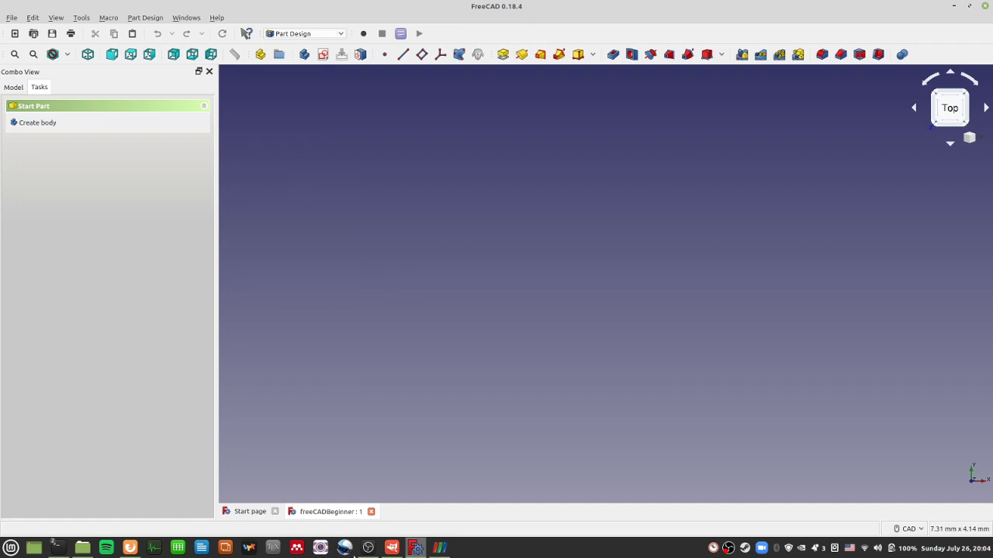
Switch to GIMP and underline the handwritten "draw circle" note
left_click(393, 548)
left_click_drag(500, 177, 651, 186)
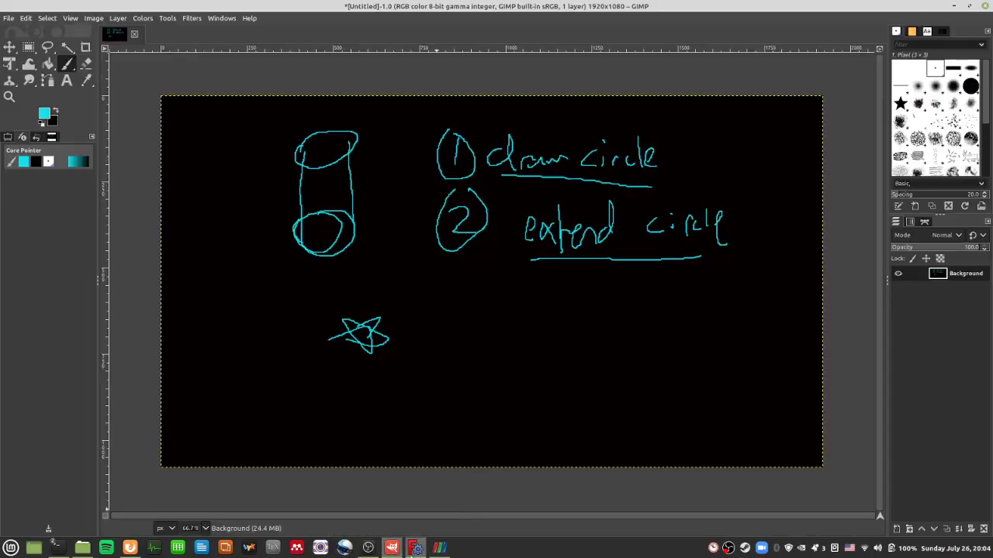
Switch back to FreeCAD, create a body, inspect it in the model tree and return to its task list
left_click(437, 548)
left_click(413, 550)
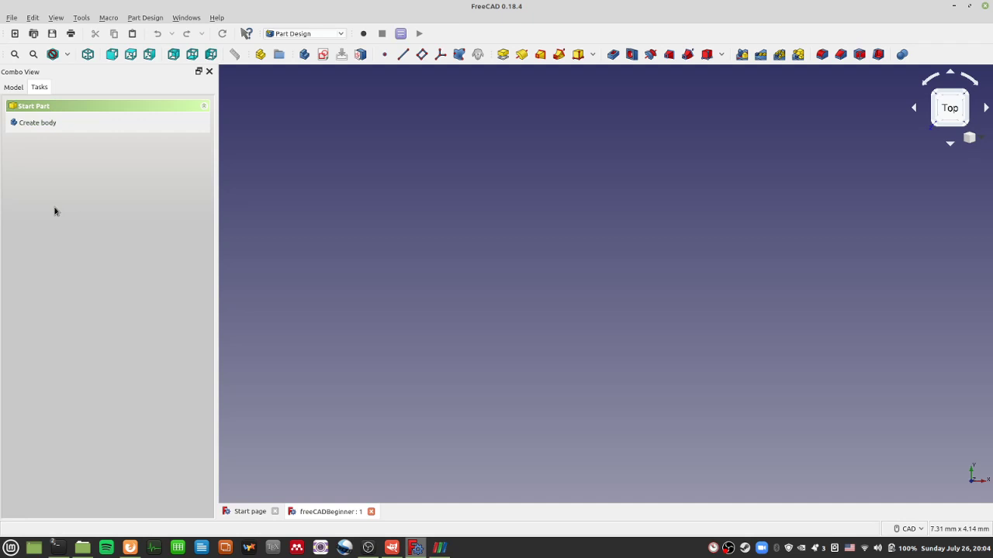
left_click(39, 124)
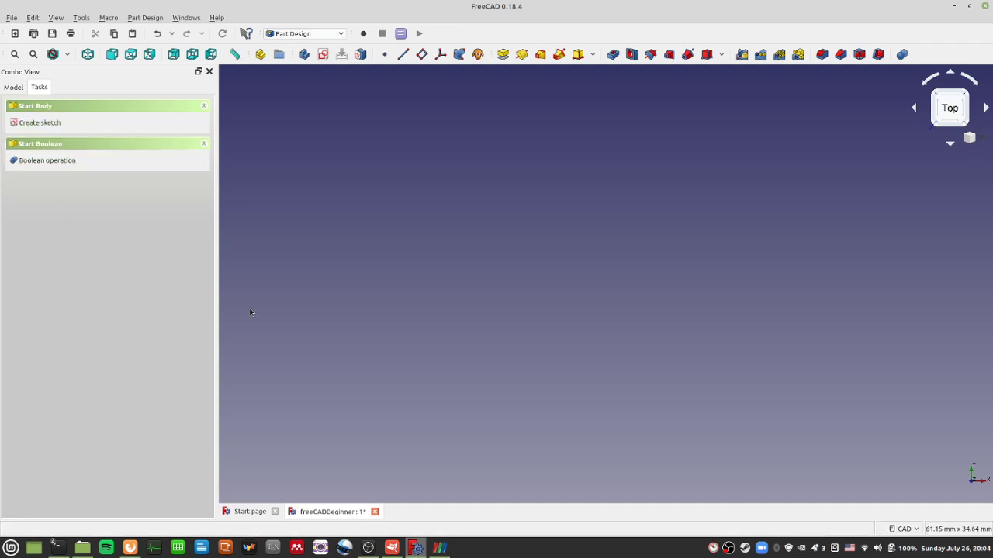
left_click(14, 87)
left_click(52, 125)
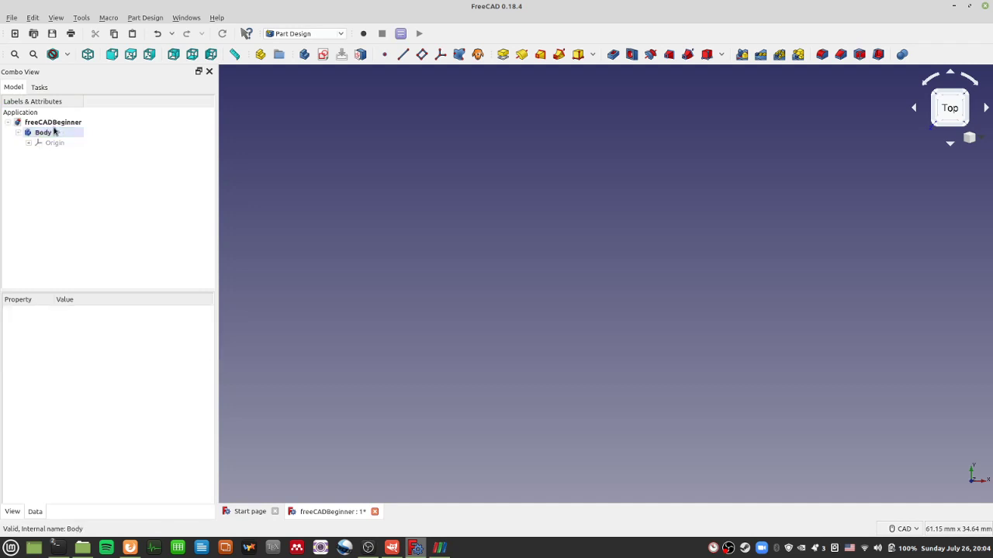
left_click(41, 135)
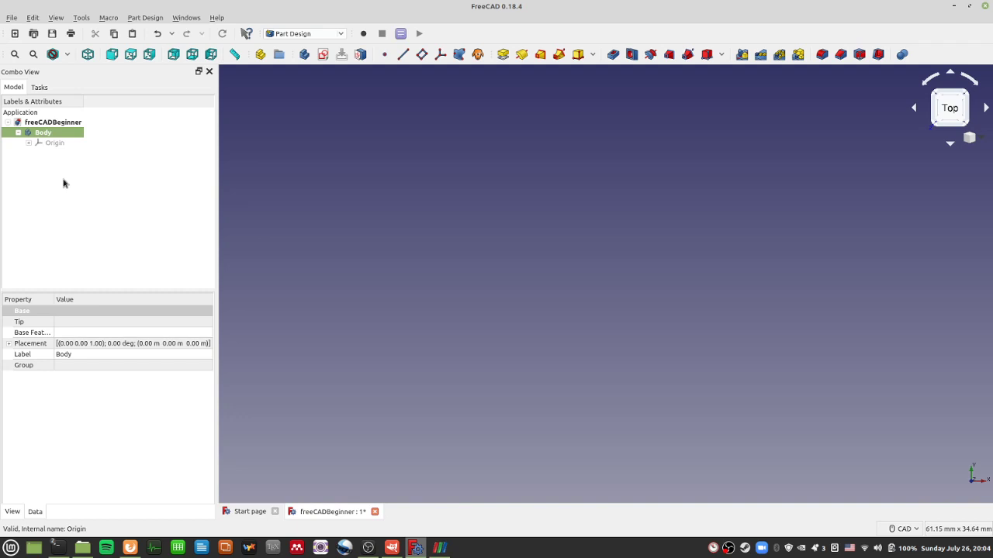
left_click(40, 88)
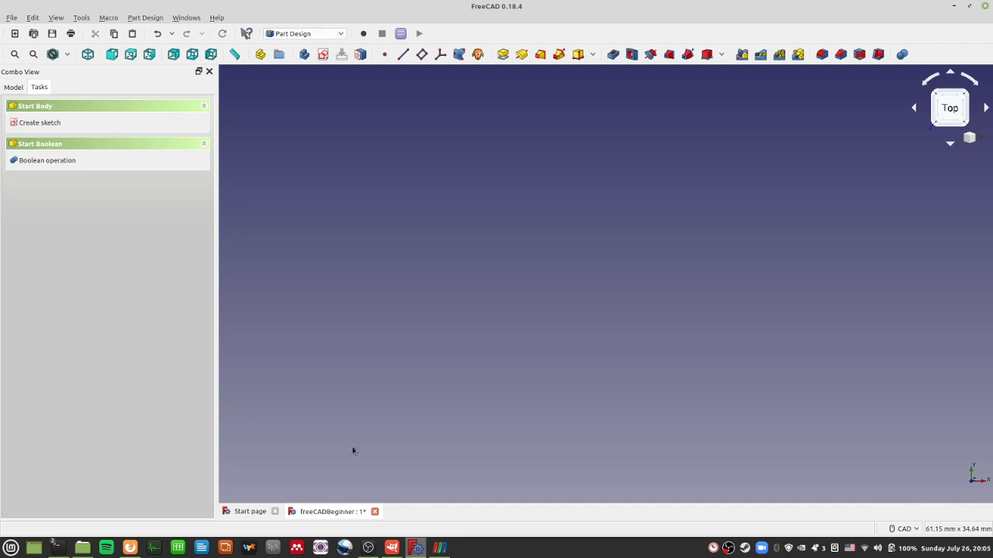
Switch to GIMP and draw a box around the handwritten "extend circle" note
left_click(392, 548)
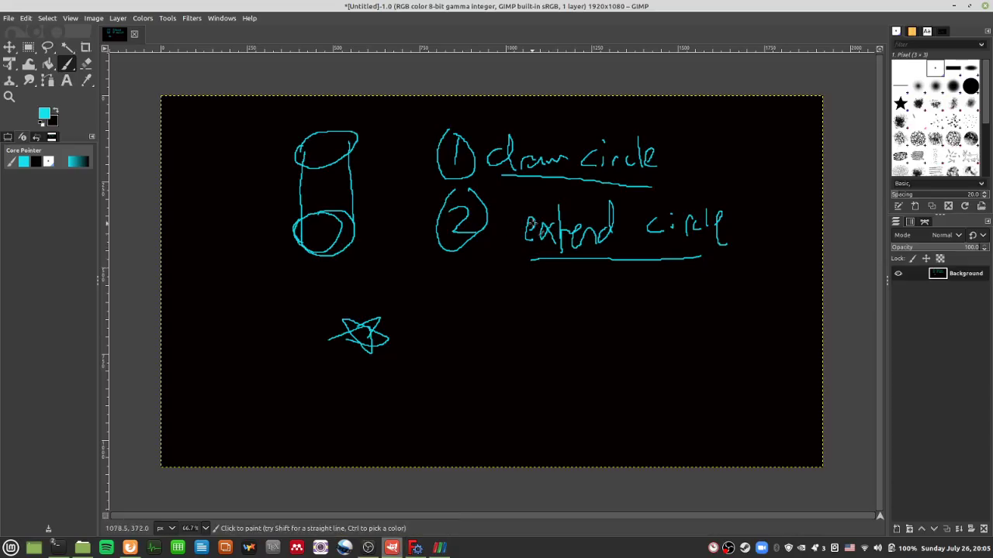
mouse_move(526, 204)
left_mouse_down()
mouse_move(528, 275)
mouse_move(595, 206)
mouse_move(756, 244)
mouse_move(667, 251)
left_mouse_up()
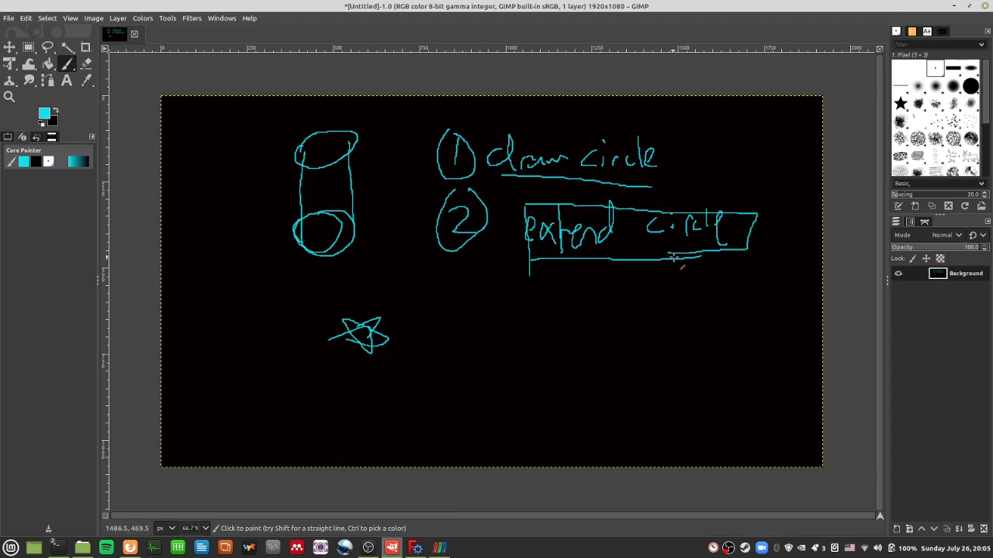
Switch back to FreeCAD and start a new sketch in the body
left_click(439, 547)
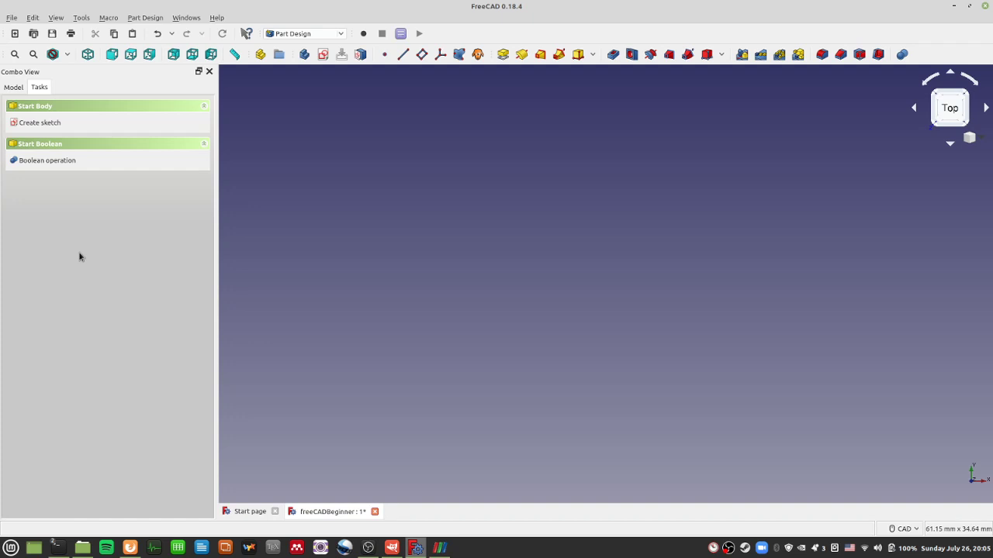
left_click(51, 125)
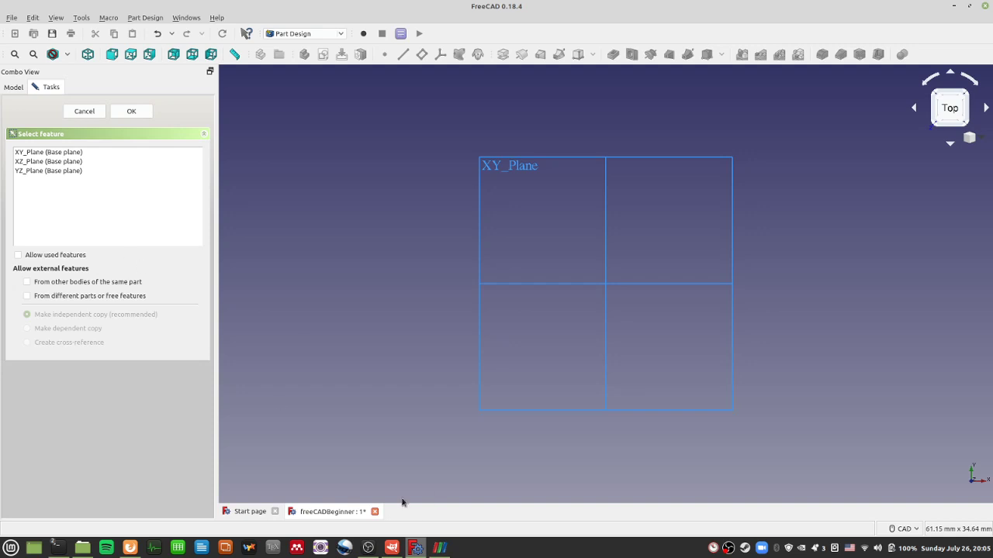
Switch to GIMP and draw a box around the handwritten "draw circle" note
left_click(392, 548)
mouse_move(489, 131)
left_mouse_down()
mouse_move(648, 137)
mouse_move(658, 183)
left_mouse_up()
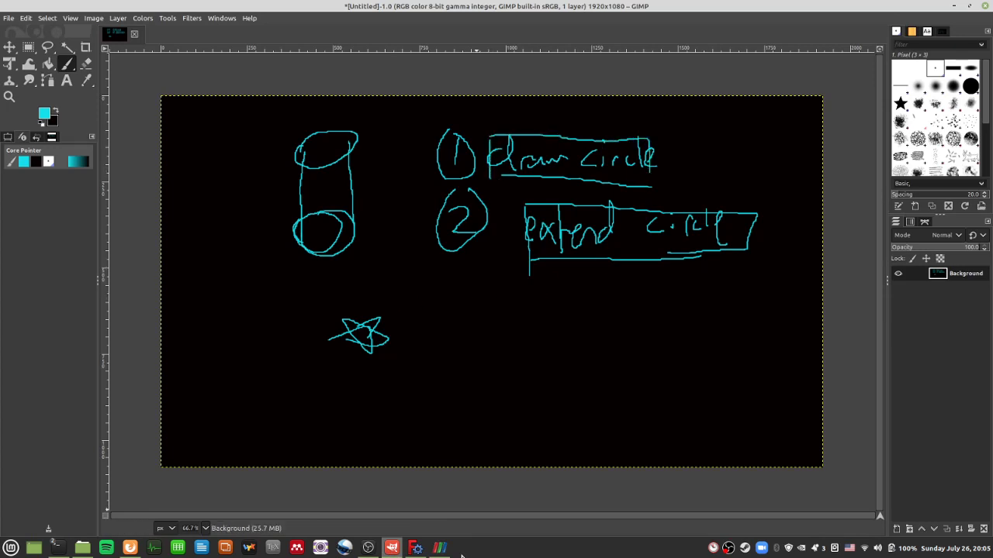
Switch back to FreeCAD and preview each base plane for the new sketch, ending with XY_Plane selected
left_click(444, 549)
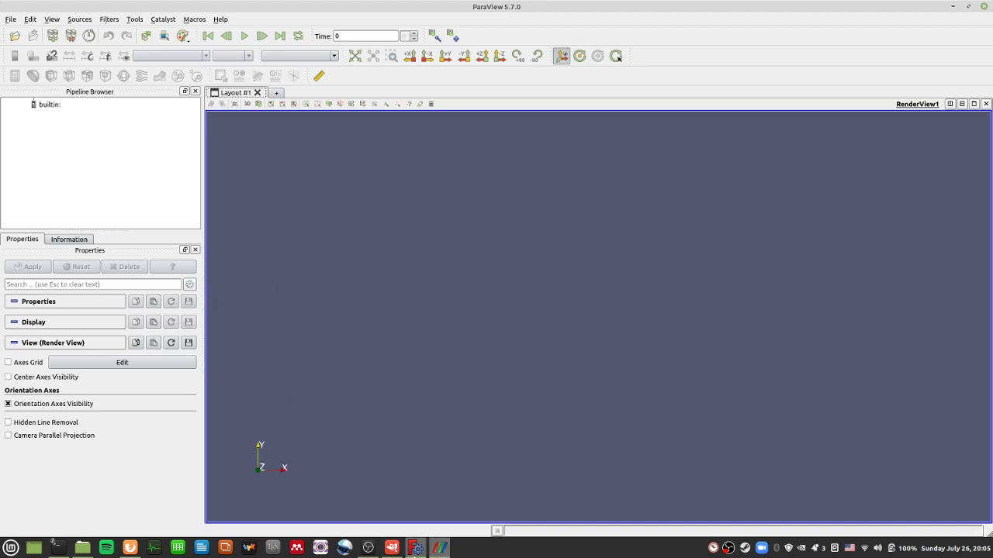
left_click(415, 547)
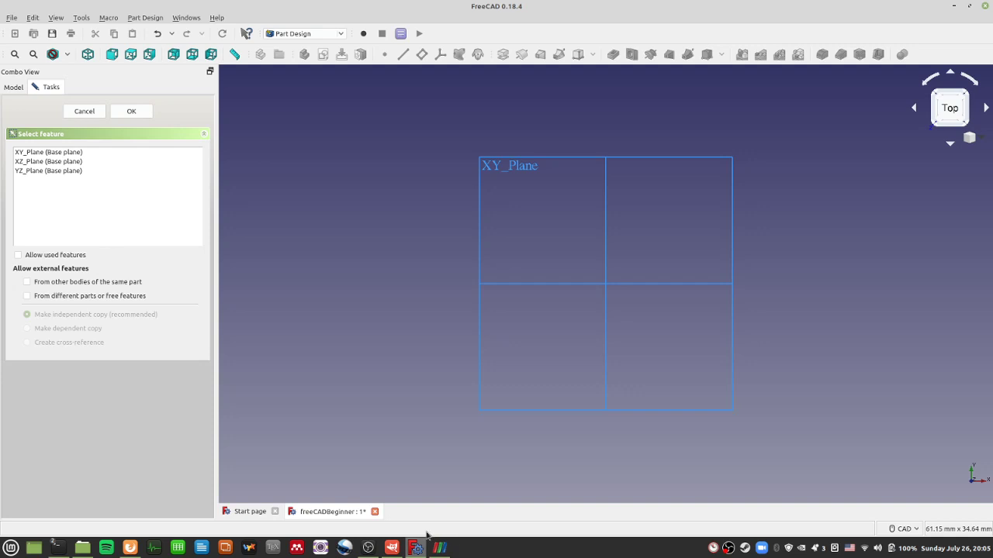
left_click(54, 153)
left_click(58, 161)
left_click(58, 170)
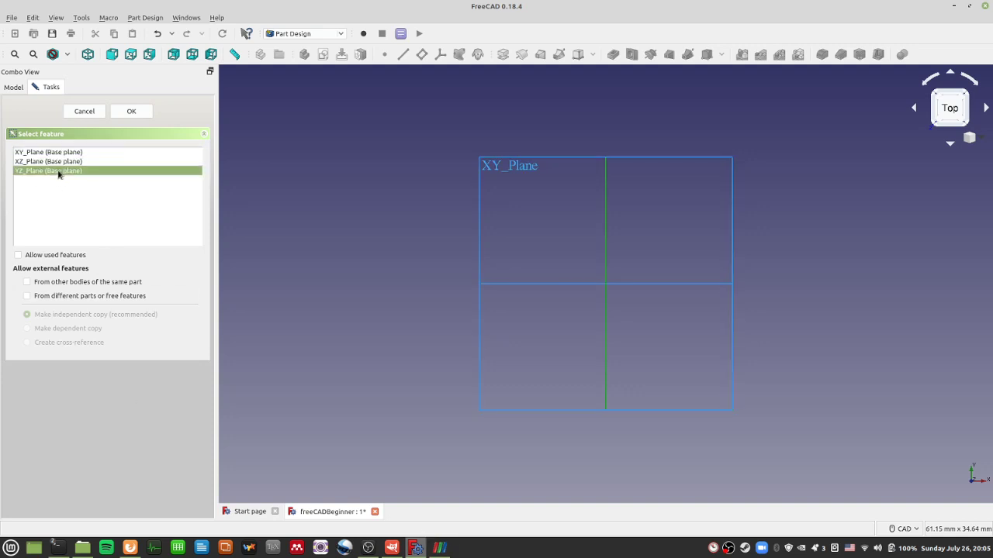
left_click(63, 162)
left_click(77, 154)
Switch to GIMP and draw a coordinate system with labelled x, y and z axes beside the cylinder sketch
left_click(392, 547)
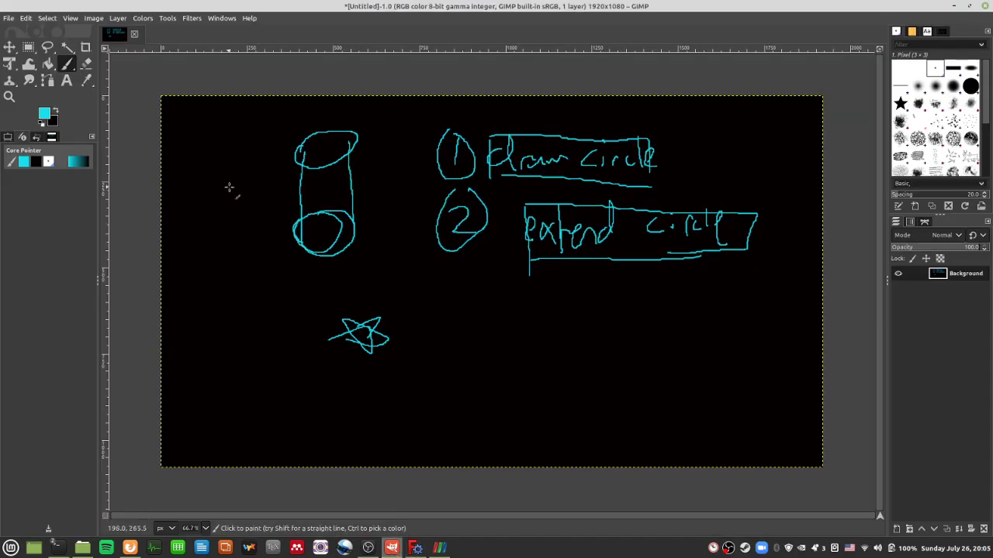
left_click_drag(200, 175, 199, 245)
mouse_move(189, 179)
left_mouse_down()
mouse_move(234, 166)
mouse_move(212, 175)
mouse_move(221, 173)
left_mouse_up()
mouse_move(199, 245)
left_mouse_down()
mouse_move(242, 220)
mouse_move(247, 279)
mouse_move(284, 291)
left_mouse_up()
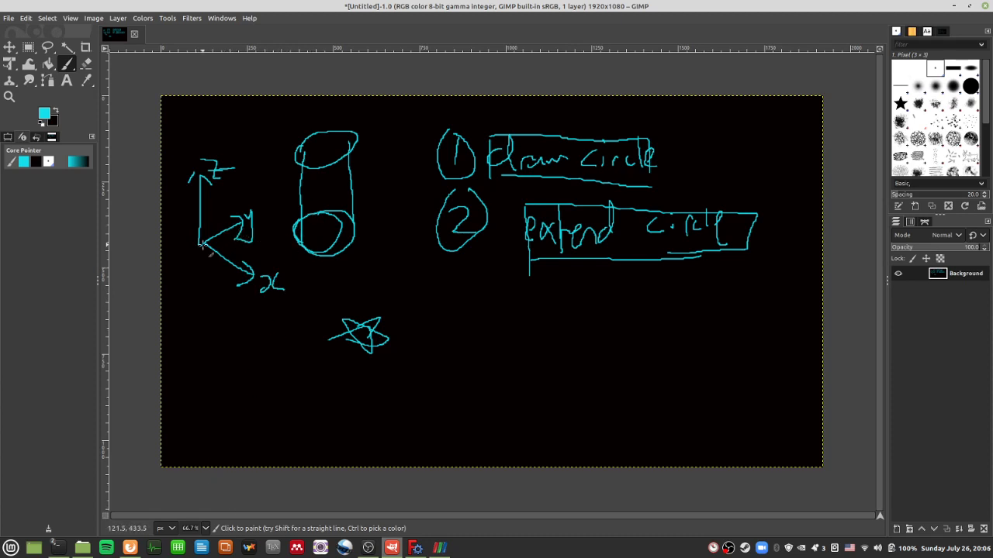
Outline the plane spanned by the x and y axes as a parallelogram and hatch it with vertical strokes
mouse_move(200, 245)
left_mouse_down()
mouse_move(235, 267)
mouse_move(297, 269)
mouse_move(284, 231)
mouse_move(221, 233)
mouse_move(237, 270)
left_mouse_up()
left_click_drag(256, 214, 259, 283)
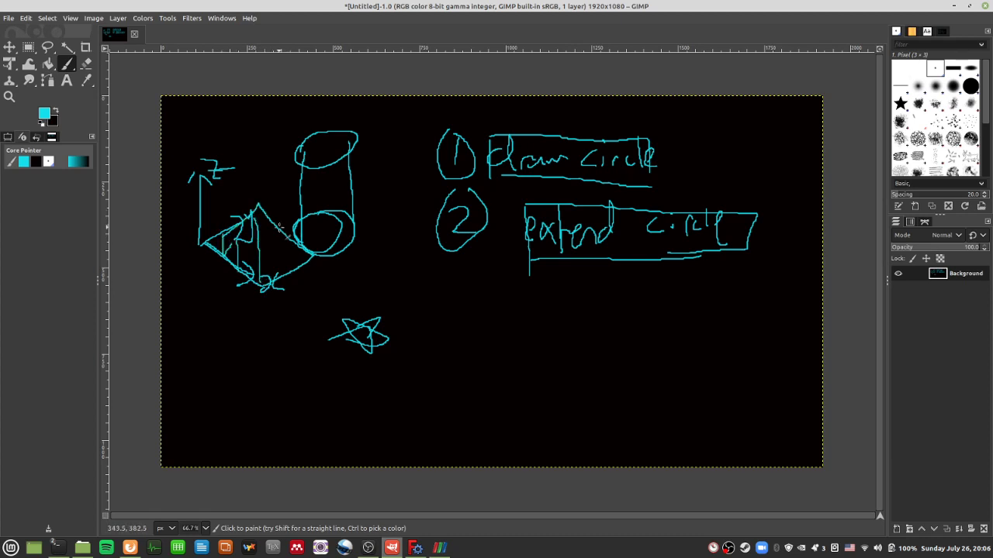
left_click_drag(278, 228, 282, 270)
left_click_drag(271, 222, 268, 275)
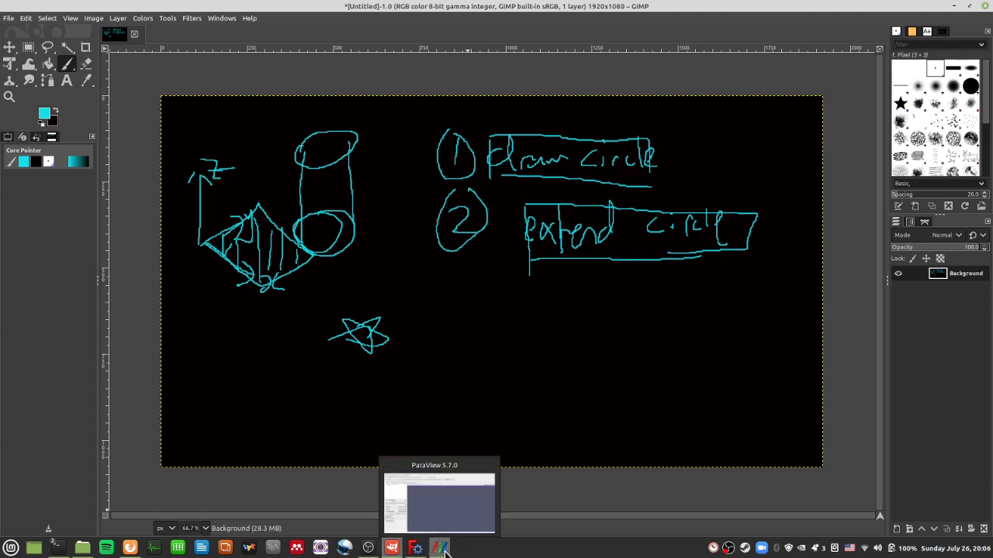
Switch back to FreeCAD, open the sketch on XY_Plane and check the workbench list, keeping Sketcher
left_click(416, 549)
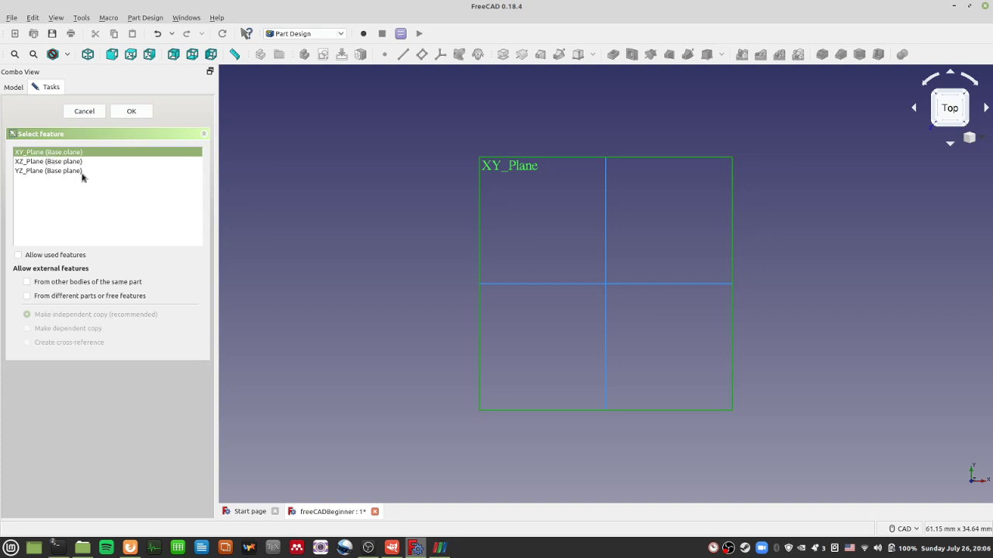
left_click(133, 112)
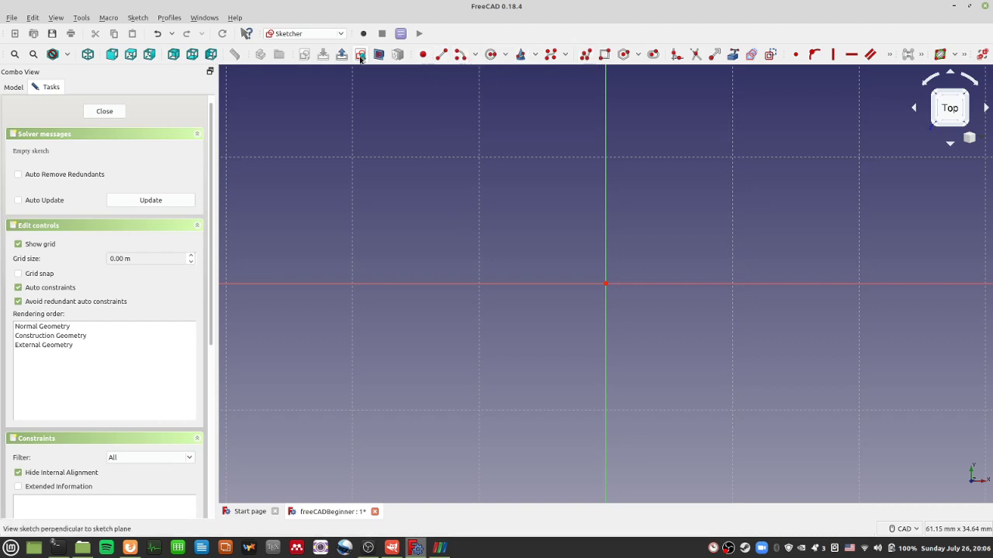
left_click(314, 35)
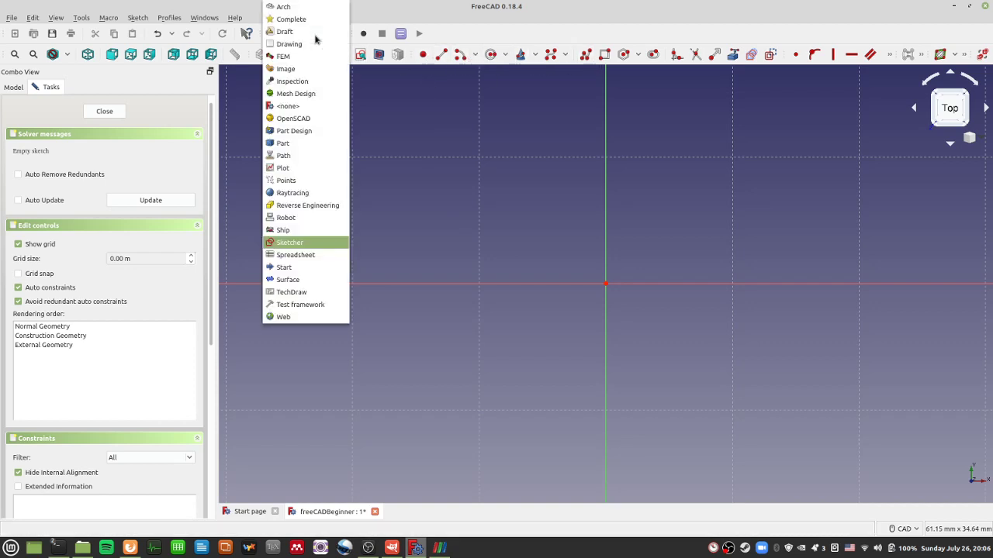
left_click(306, 245)
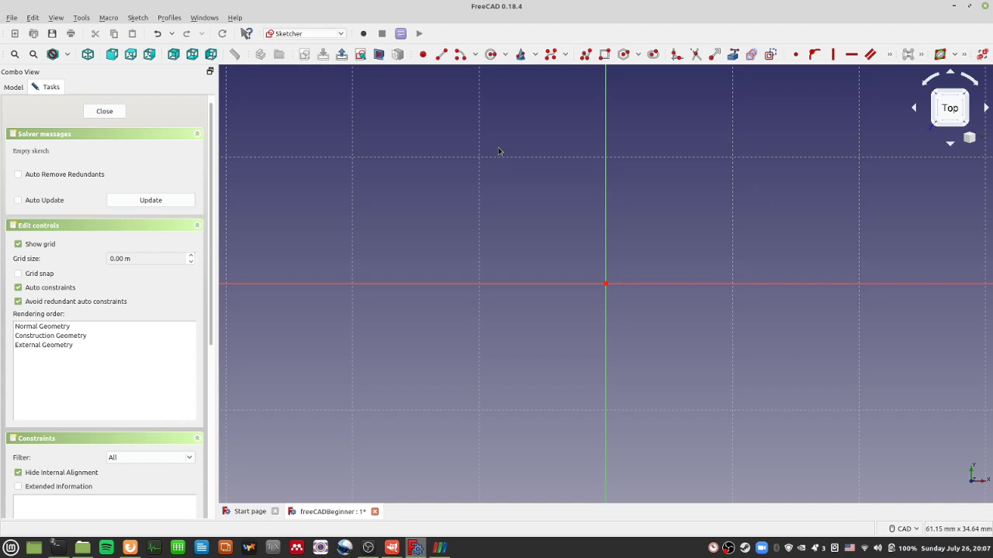
Save the document and sketch a centre-and-rim-point circle at the origin with a radius of about 10 mm
key("ctrl+s")
left_click(505, 55)
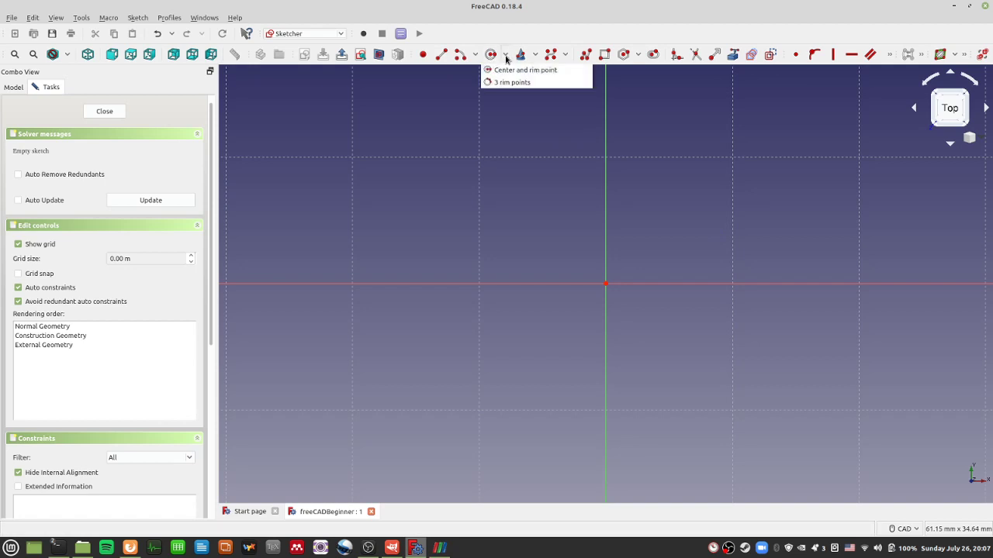
left_click(506, 59)
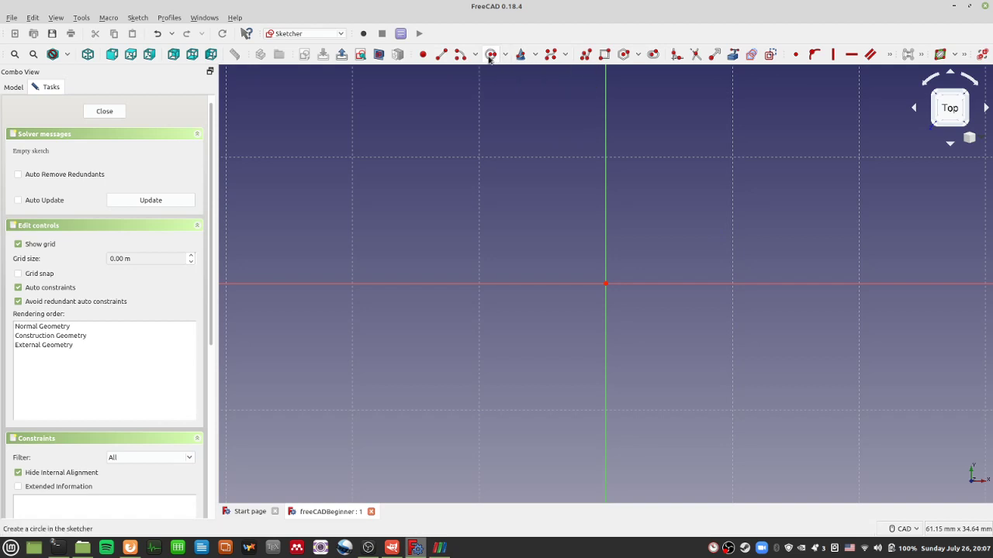
left_click(490, 56)
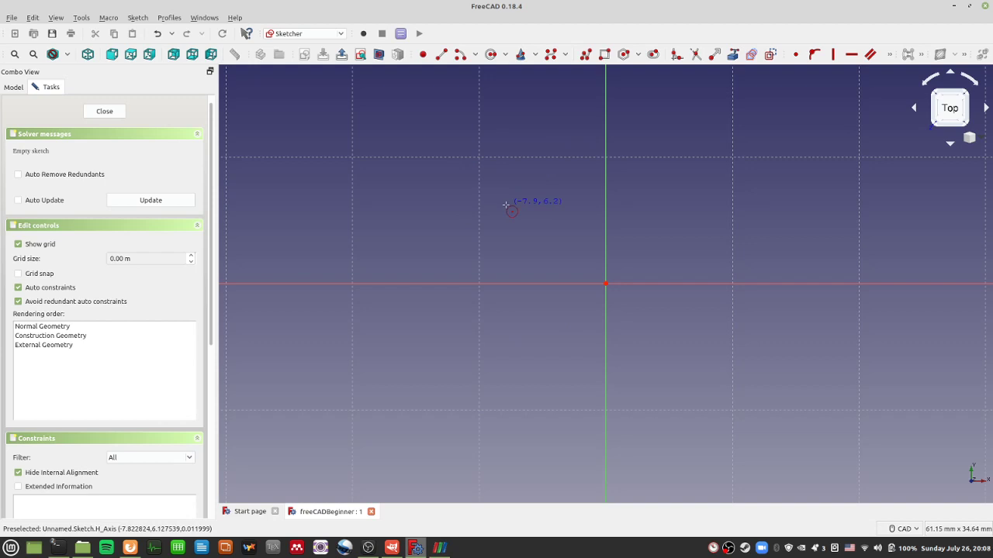
left_click(605, 284)
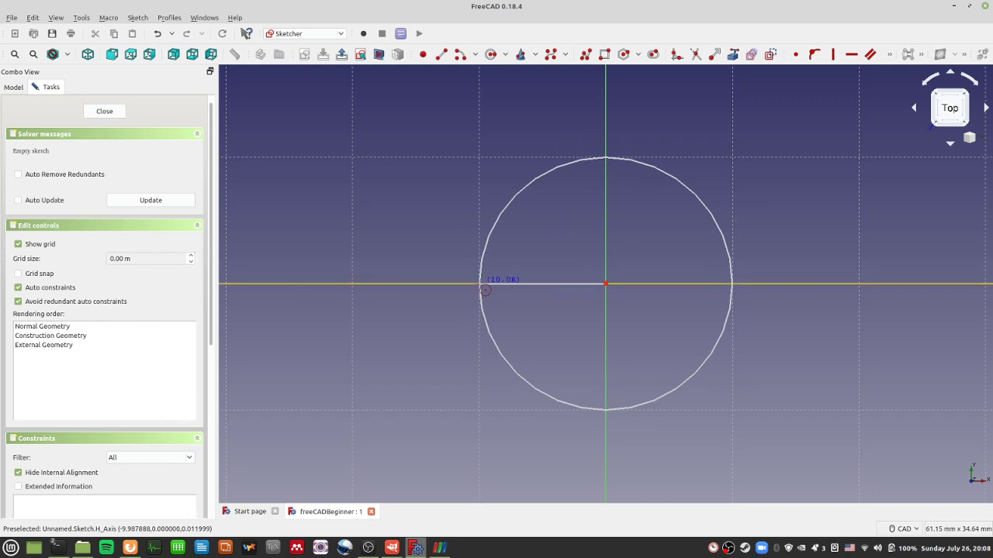
left_click(481, 285)
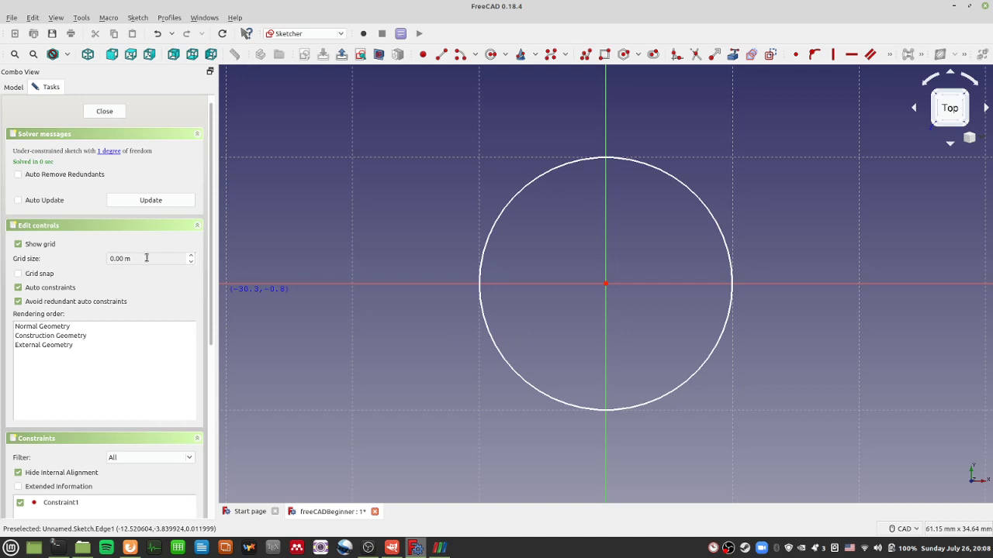
Set the sketch's grid size to 0.01 m
left_click_drag(145, 258, 115, 259)
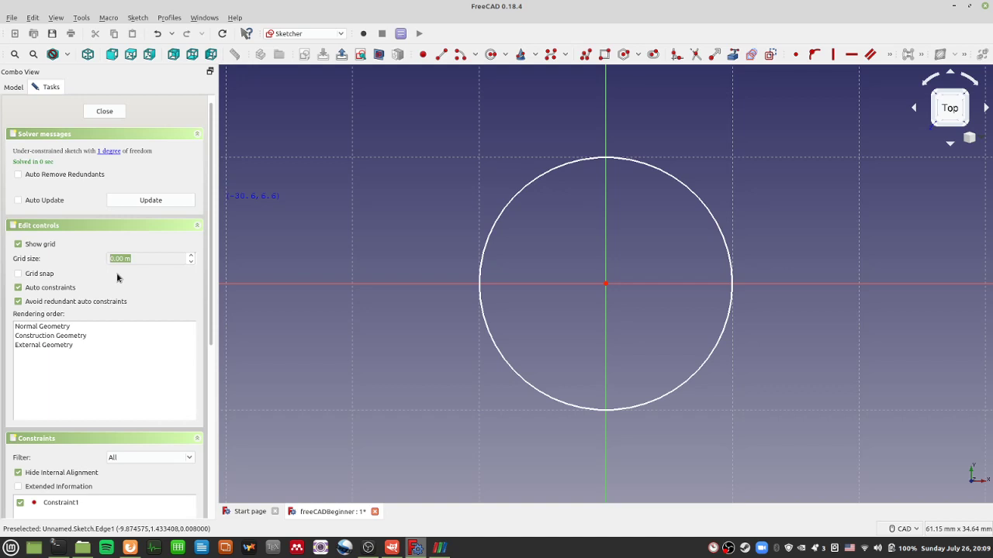
type("0.01")
key("ctrl+a")
left_click_drag(209, 259, 207, 200)
left_click(144, 206)
scroll(514, 261, "down", 8)
scroll(515, 277, "up", 8)
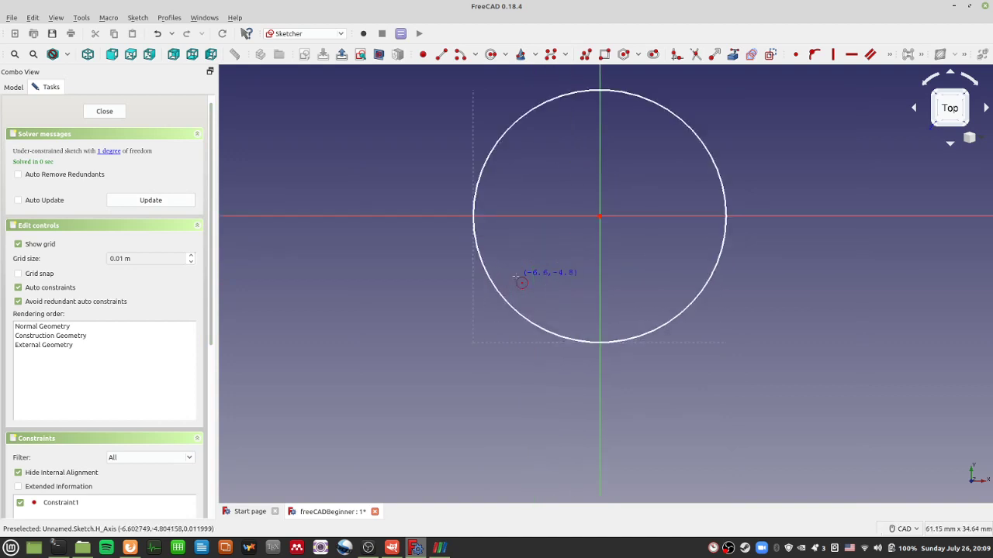
Set the sketch's grid size to 0.005 mm
double_click(124, 259)
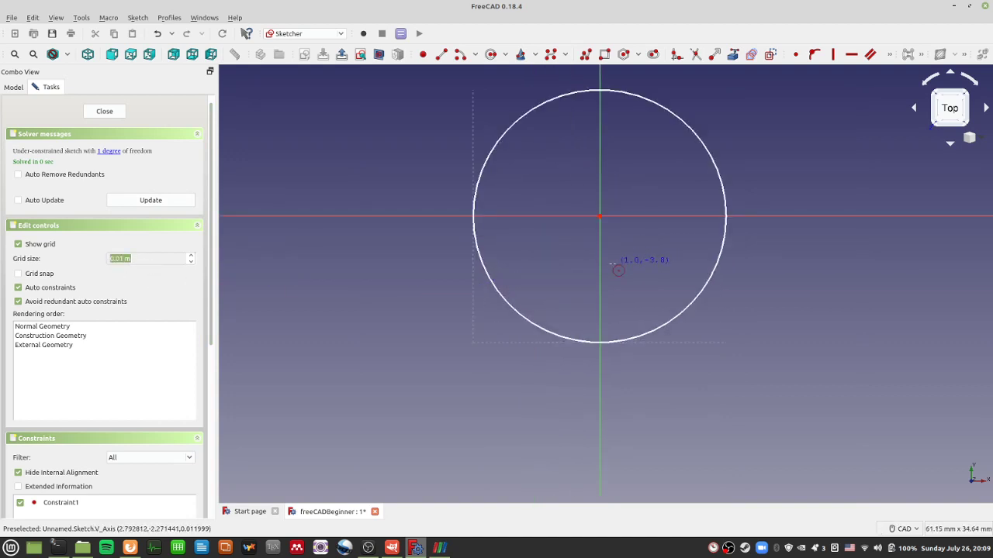
type("0.005")
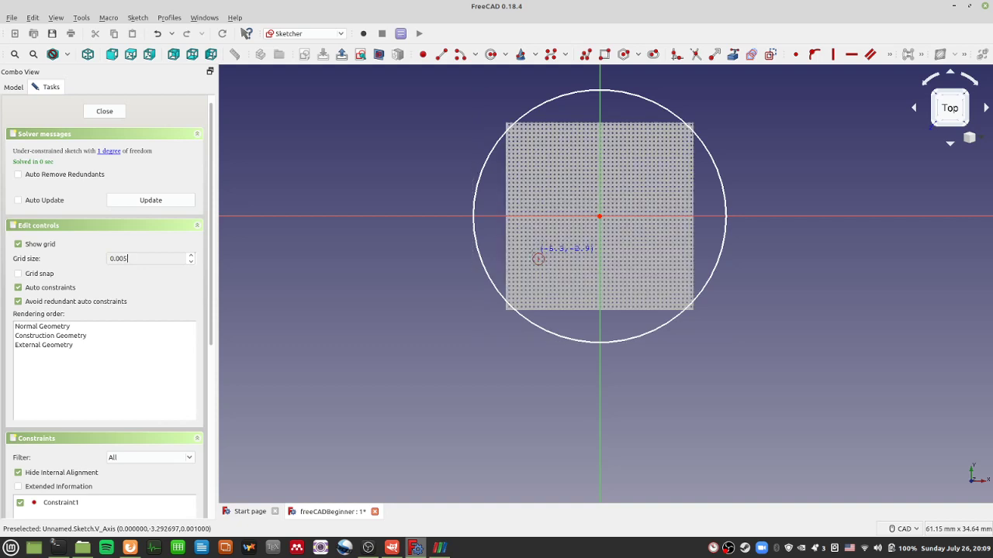
key("Return")
left_click(187, 205)
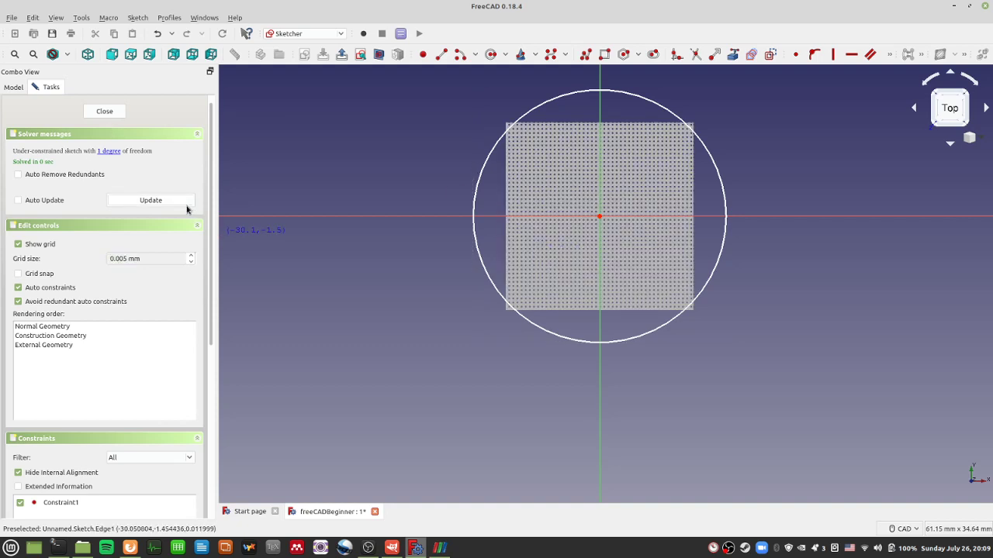
Examine the spacing and extent of the fine grid against the circle from close up and from farther away
scroll(625, 252, "up", 5)
scroll(625, 253, "down", 3)
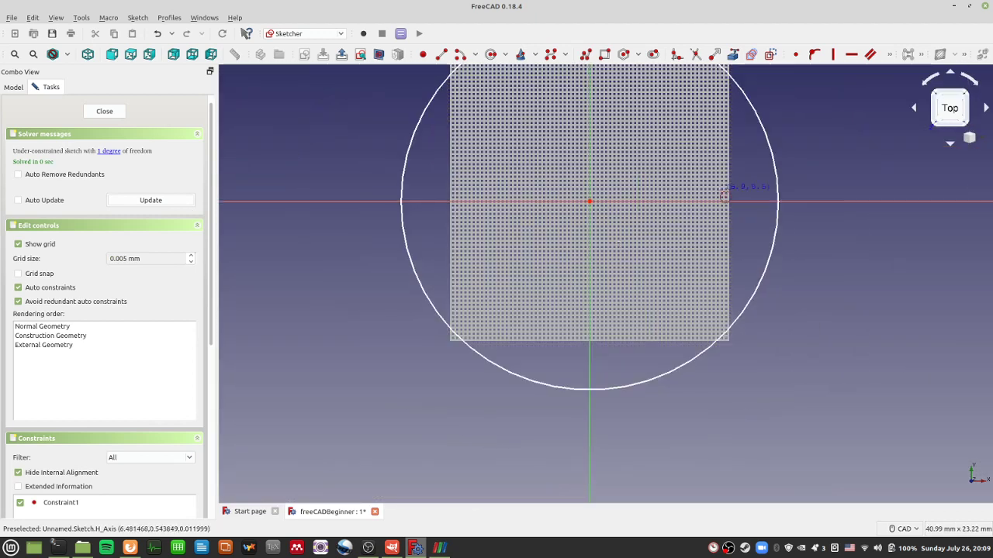
middle_click_drag(742, 221, 737, 292)
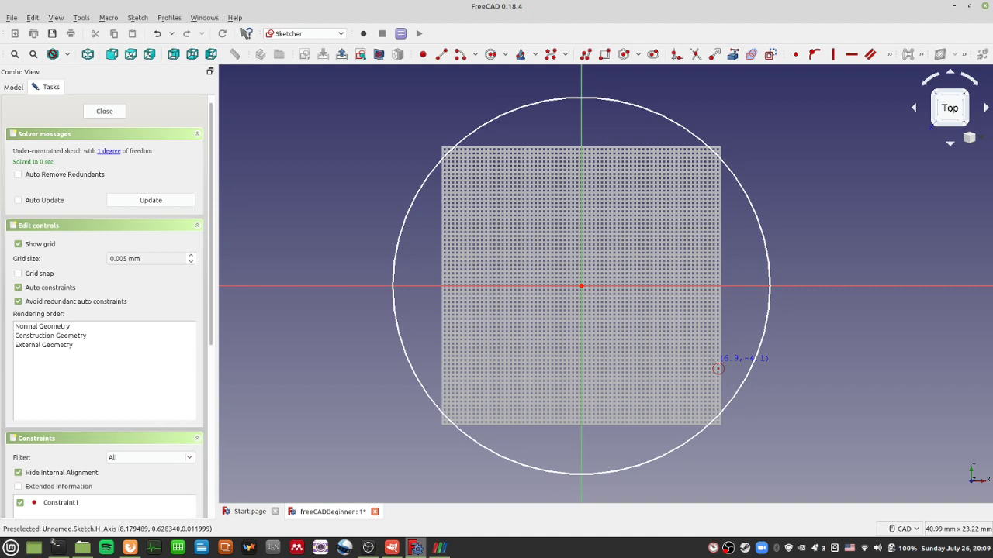
scroll(717, 369, "down", 3)
scroll(756, 363, "up", 2)
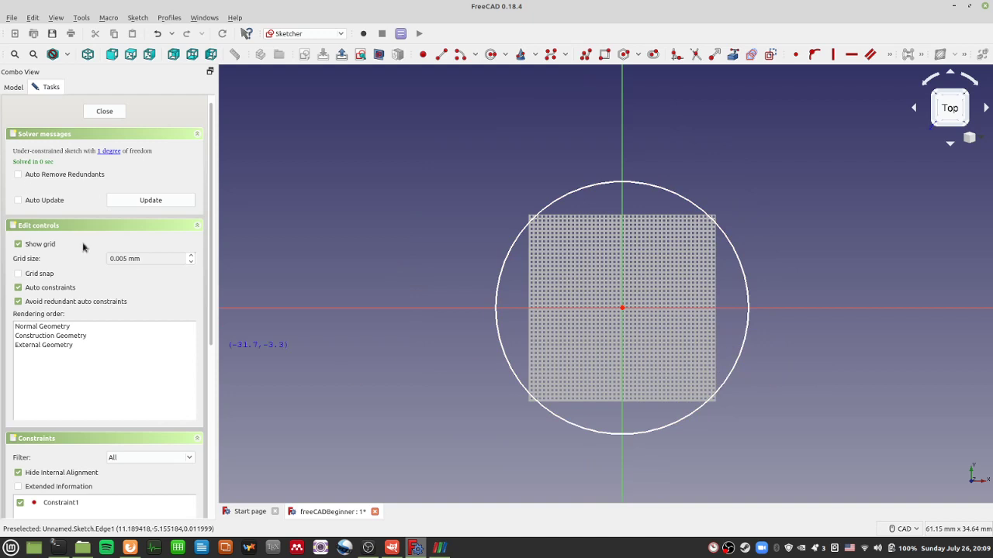
double_click(136, 259)
scroll(687, 348, "up", 4)
scroll(782, 361, "down", 2)
scroll(834, 380, "up", 3)
scroll(675, 348, "down", 3)
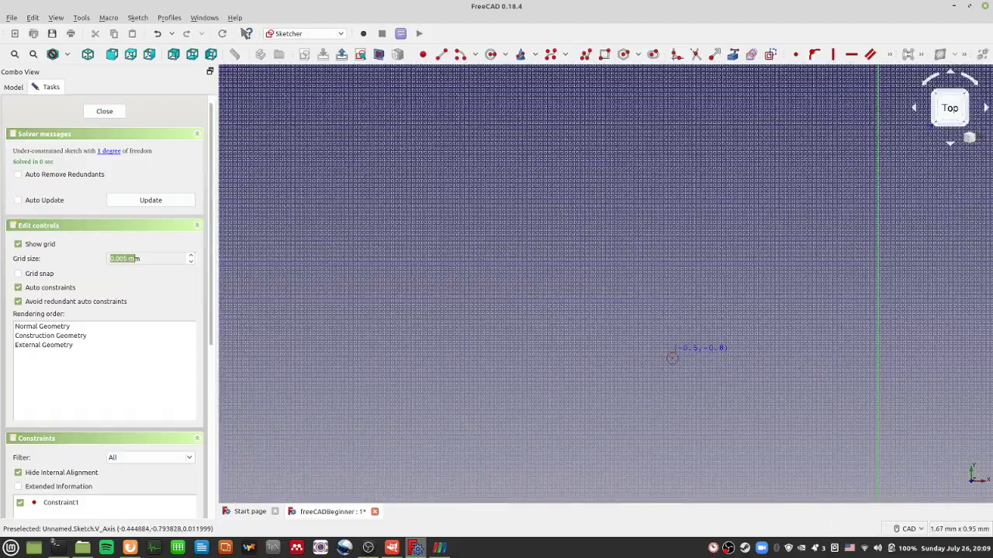
scroll(680, 356, "up", 4)
scroll(680, 356, "down", 2)
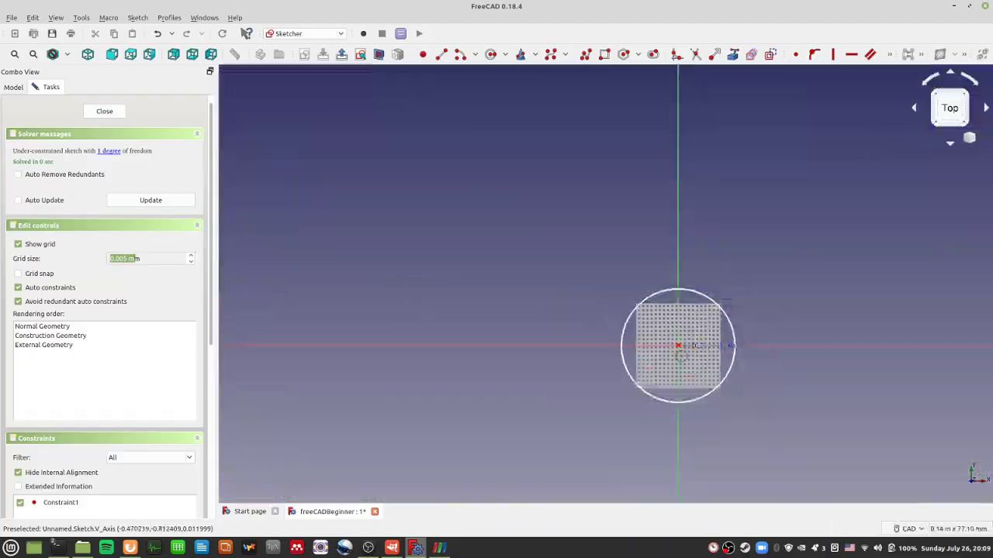
scroll(682, 355, "up", 6)
scroll(683, 354, "down", 4)
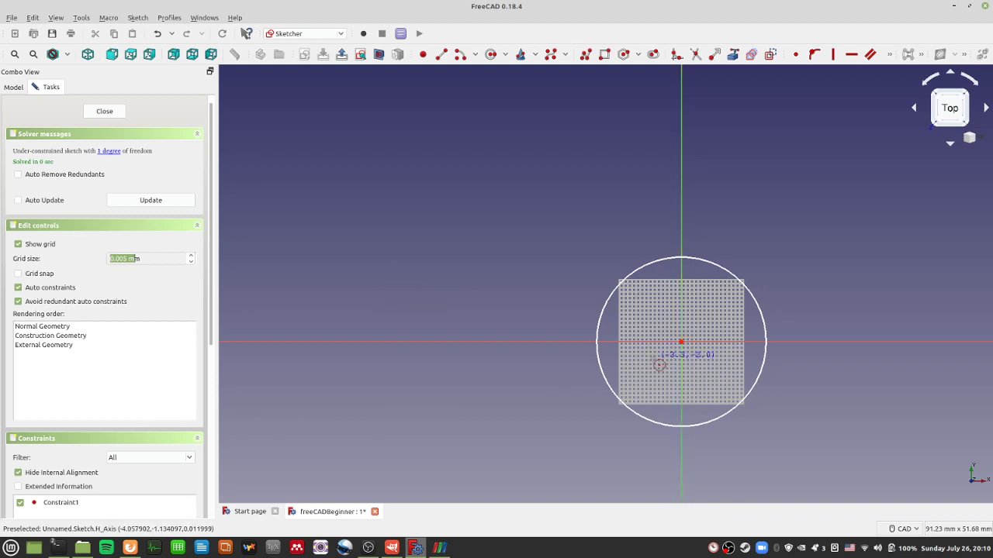
scroll(658, 364, "up", 5)
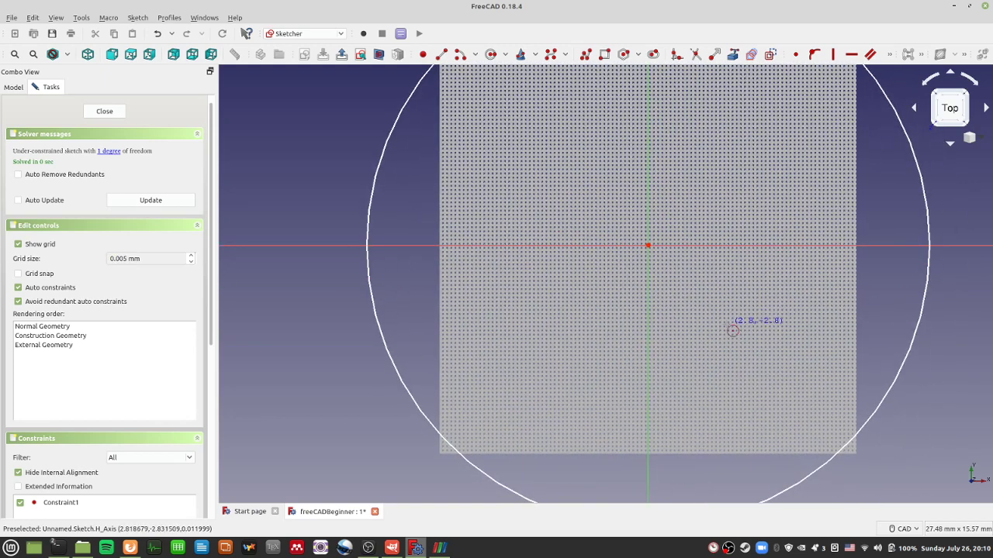
scroll(732, 331, "down", 5)
scroll(741, 325, "up", 4)
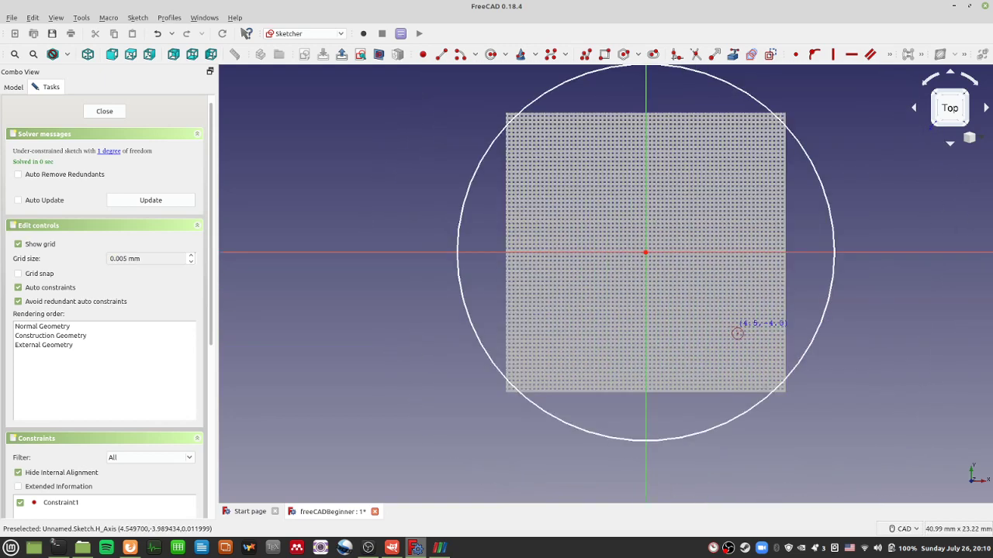
scroll(656, 228, "down", 5)
scroll(675, 240, "up", 5)
scroll(658, 284, "up", 2)
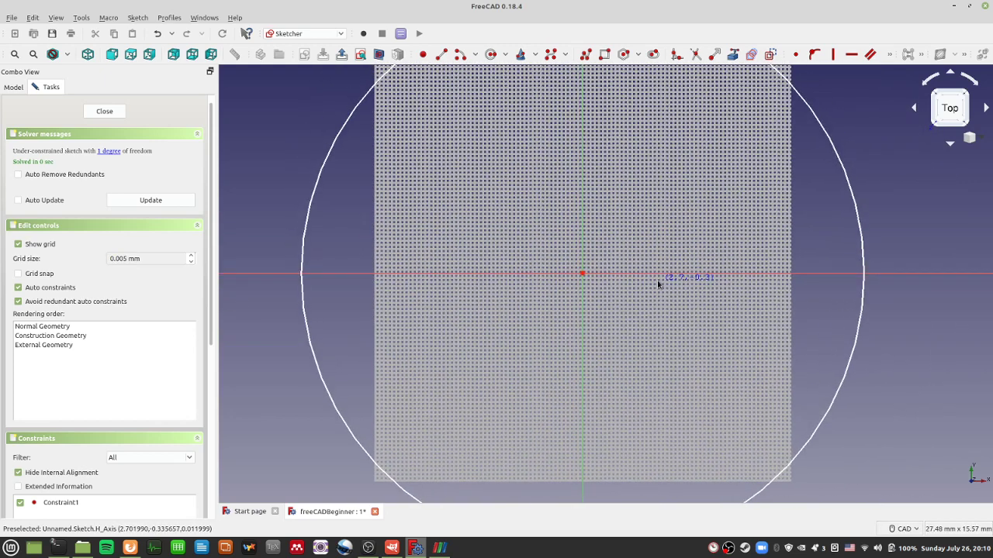
scroll(658, 284, "down", 2)
scroll(658, 283, "up", 2)
scroll(656, 289, "down", 2)
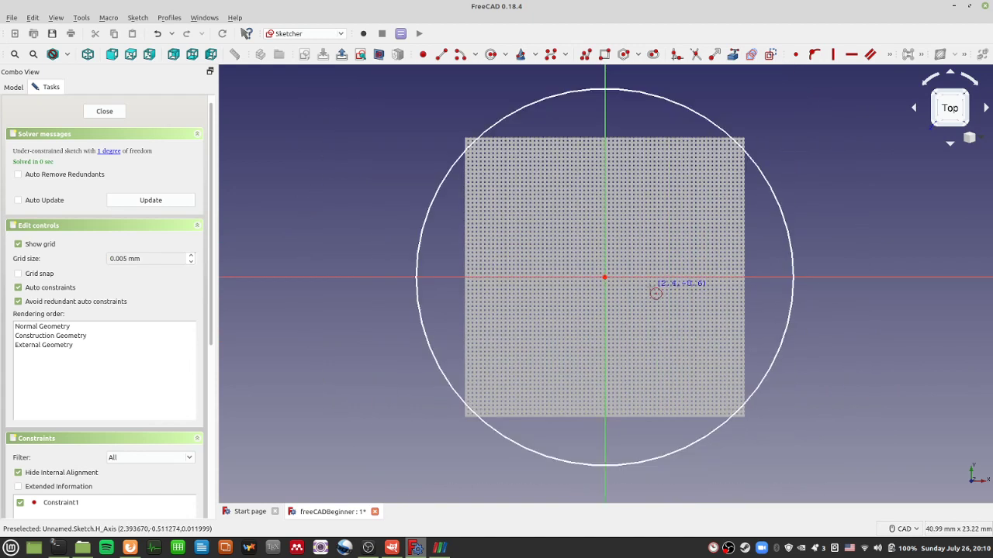
scroll(655, 292, "up", 2)
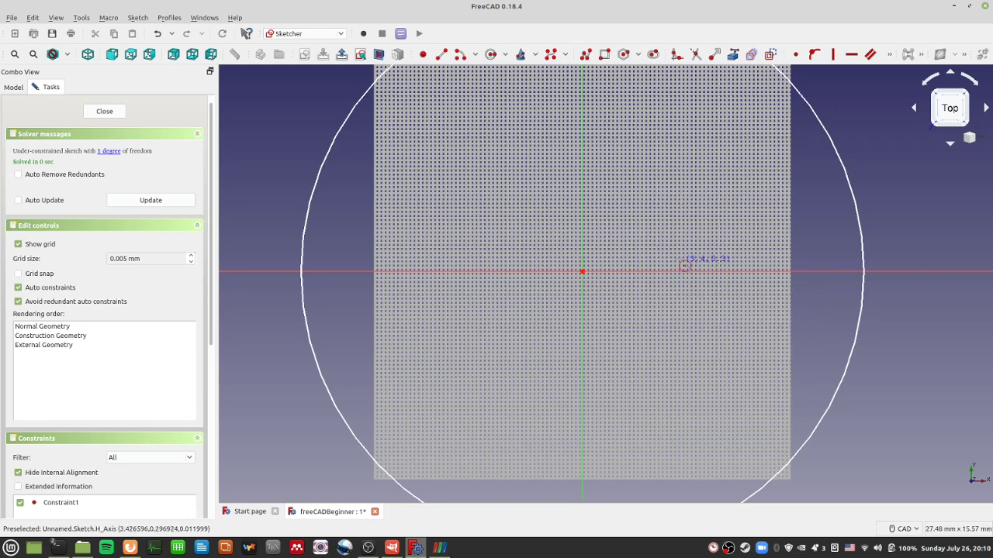
middle_click_drag(695, 208, 695, 204)
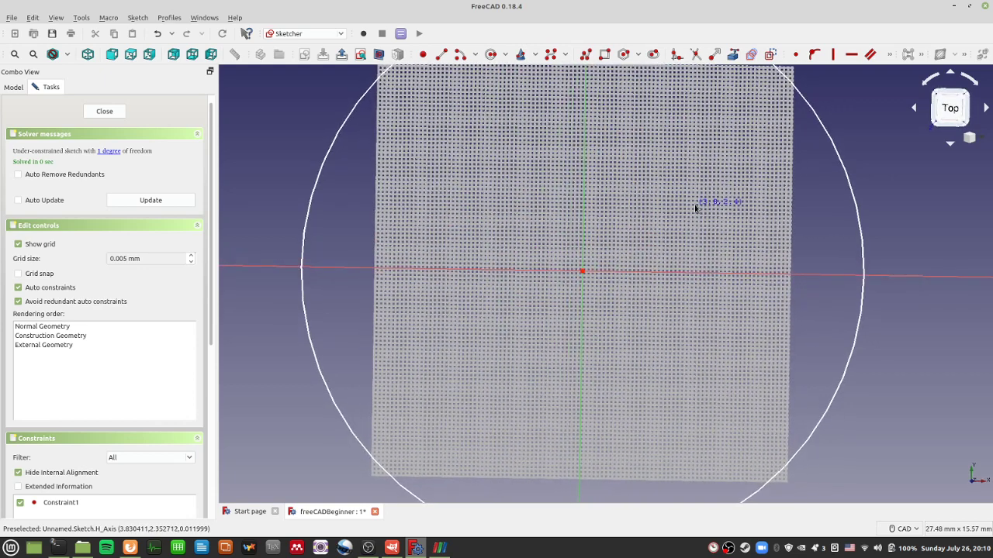
scroll(702, 208, "down", 3)
scroll(702, 217, "up", 3)
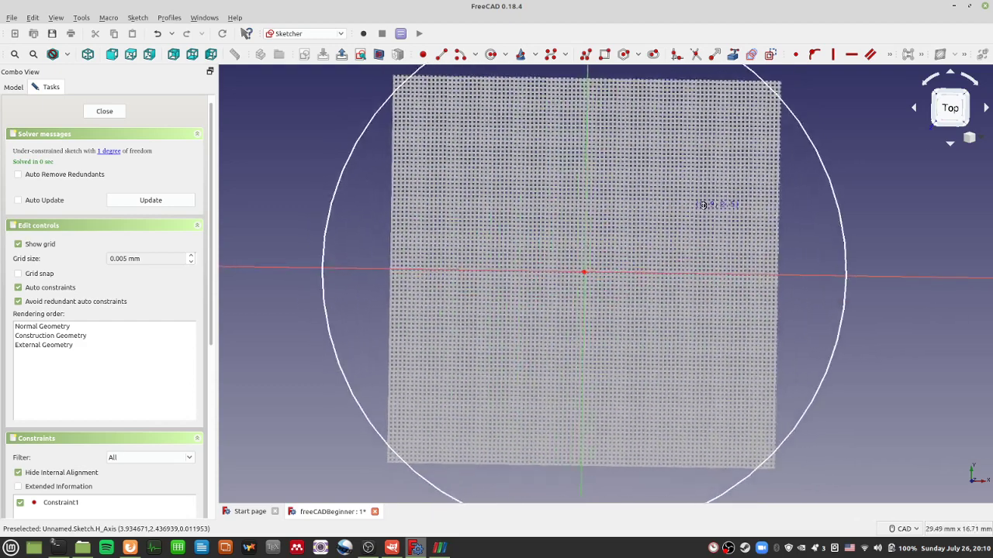
scroll(702, 229, "down", 3)
scroll(702, 213, "up", 3)
scroll(702, 208, "down", 3)
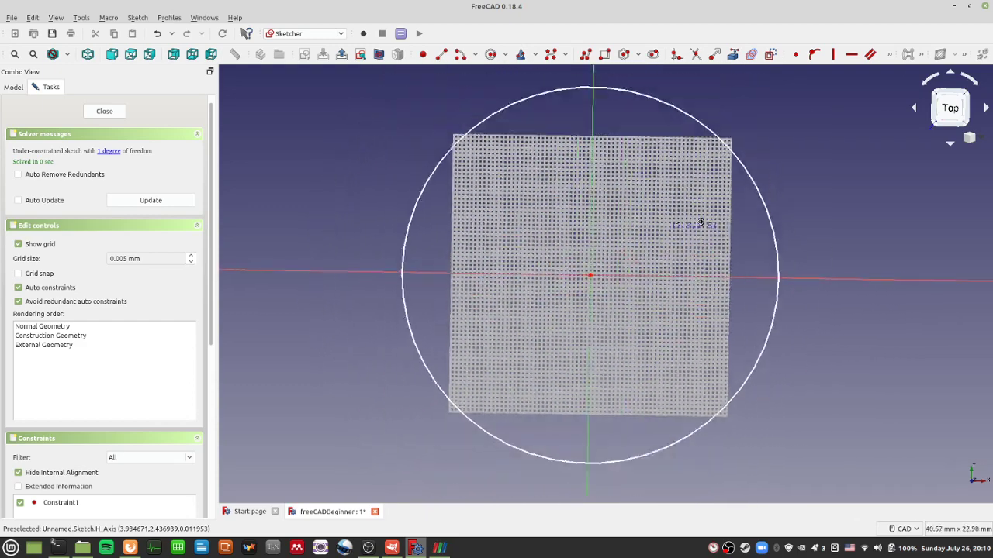
Compare the fine grid's density around the origin with the circle's outline at several magnifications
scroll(702, 205, "up", 4)
scroll(702, 208, "down", 5)
scroll(702, 206, "up", 4)
scroll(701, 207, "down", 3)
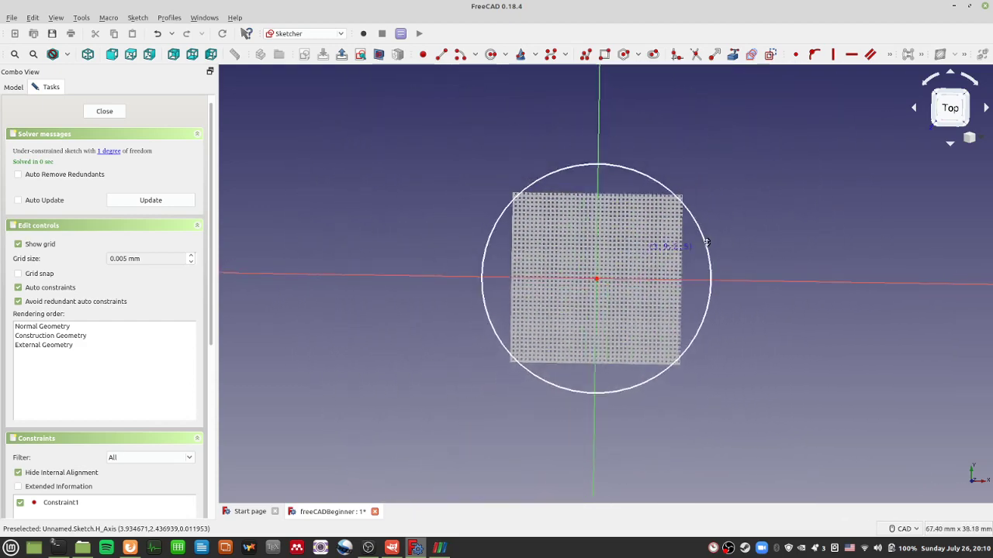
scroll(703, 203, "up", 4)
scroll(703, 213, "down", 3)
scroll(702, 219, "up", 1)
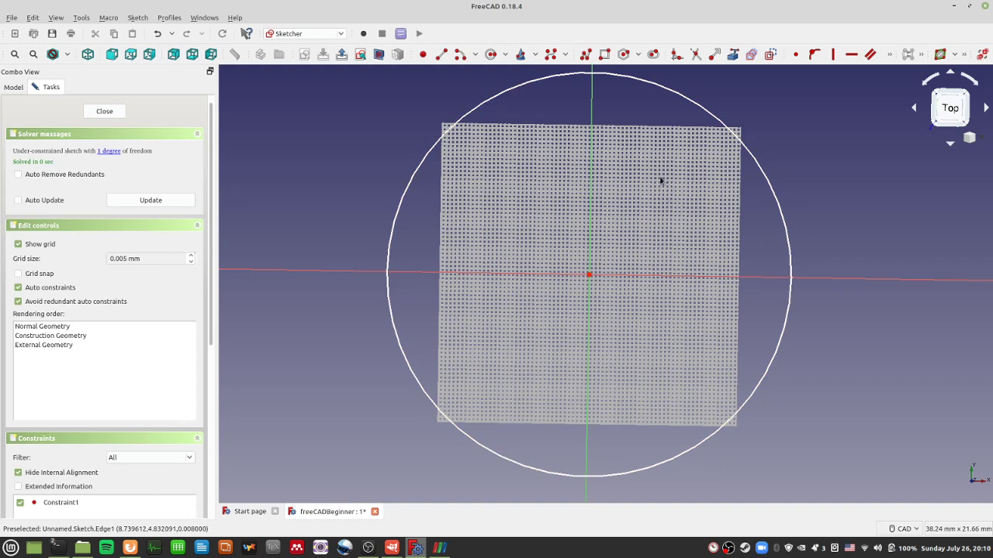
mouse_move(661, 180)
middle_mouse_down()
mouse_move(592, 273)
mouse_move(714, 230)
mouse_move(642, 158)
mouse_move(509, 198)
mouse_move(504, 143)
mouse_move(667, 334)
mouse_move(484, 182)
mouse_move(760, 210)
mouse_move(712, 222)
middle_mouse_up()
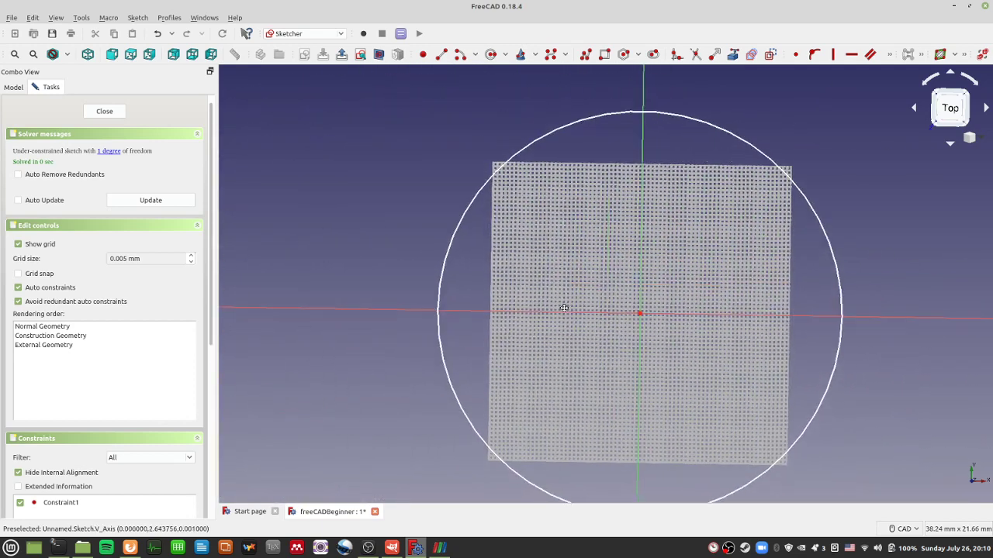
middle_click_drag(564, 308, 519, 284)
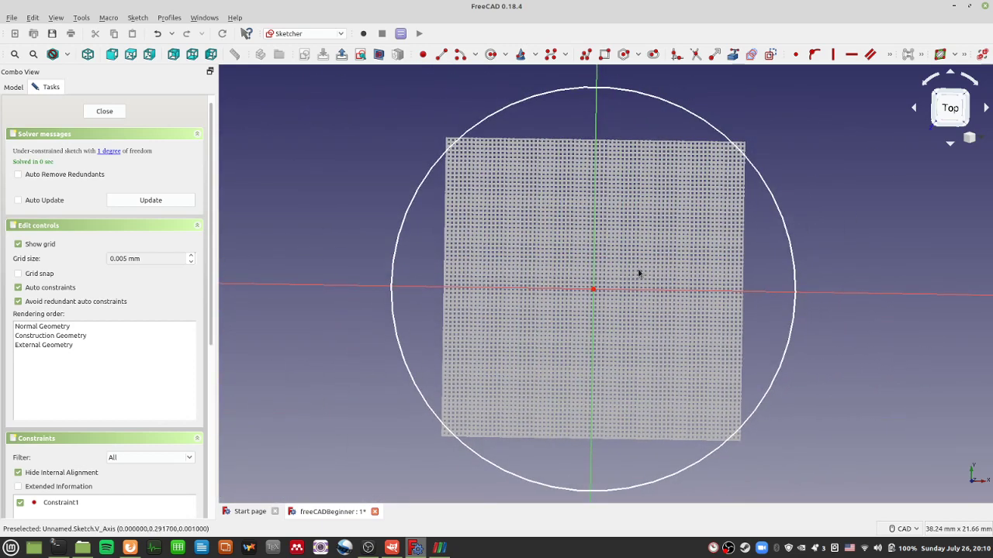
scroll(647, 284, "up", 3)
scroll(654, 237, "down", 5)
scroll(654, 293, "up", 5)
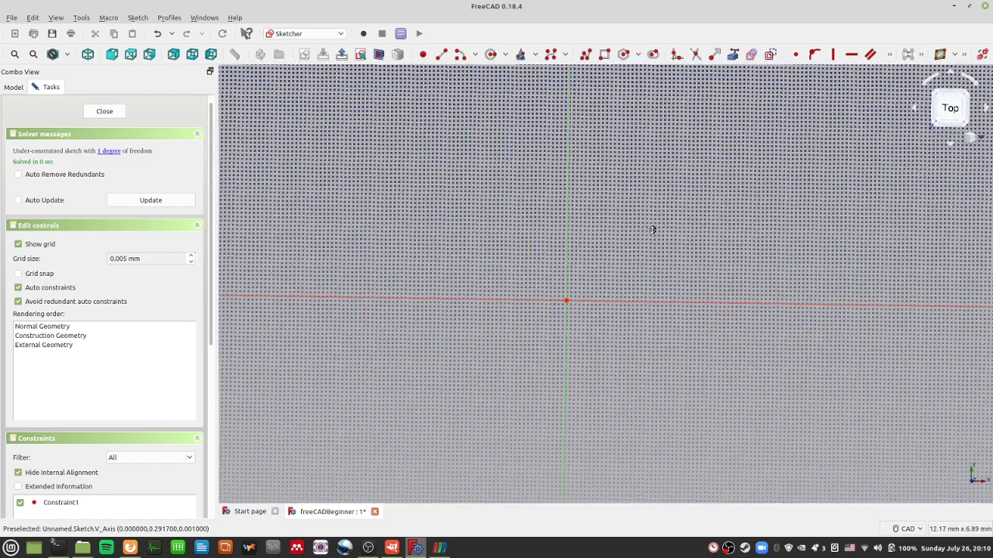
right_click_drag(653, 229, 652, 271, "ctrl+shift")
left_click(625, 216)
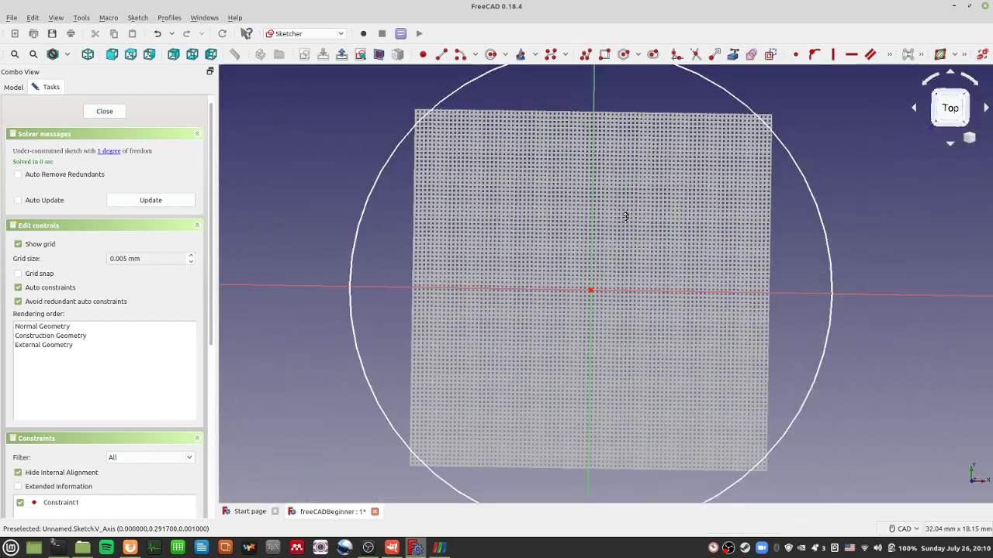
scroll(625, 217, "up", 3)
scroll(618, 239, "down", 3)
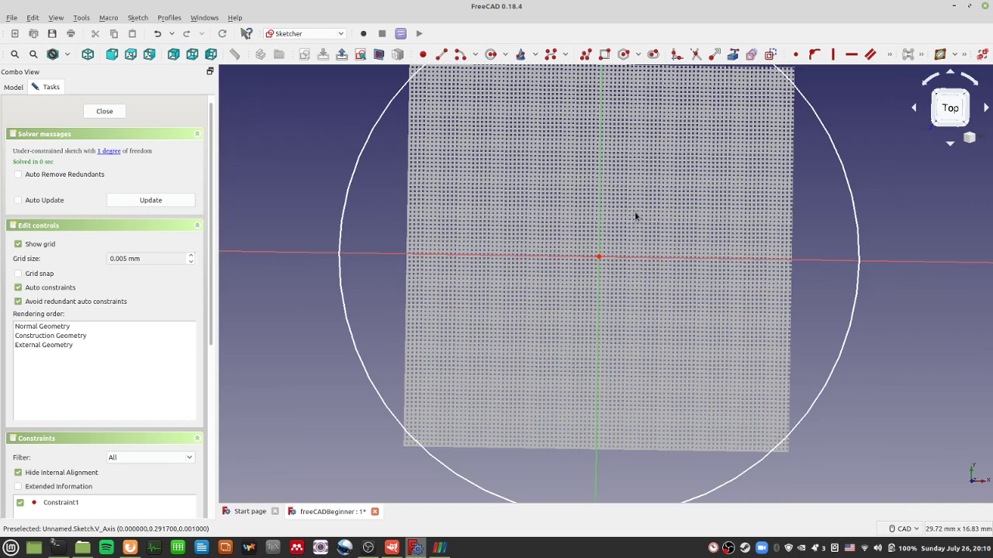
Look over the circle and the areas around it, from a close framing of the grid to the whole sketch
mouse_move(552, 194)
middle_mouse_down()
mouse_move(585, 306)
mouse_move(544, 152)
mouse_move(594, 317)
mouse_move(529, 157)
middle_mouse_up()
mouse_move(526, 315)
middle_mouse_down()
mouse_move(682, 209)
mouse_move(538, 282)
mouse_move(532, 210)
middle_mouse_up()
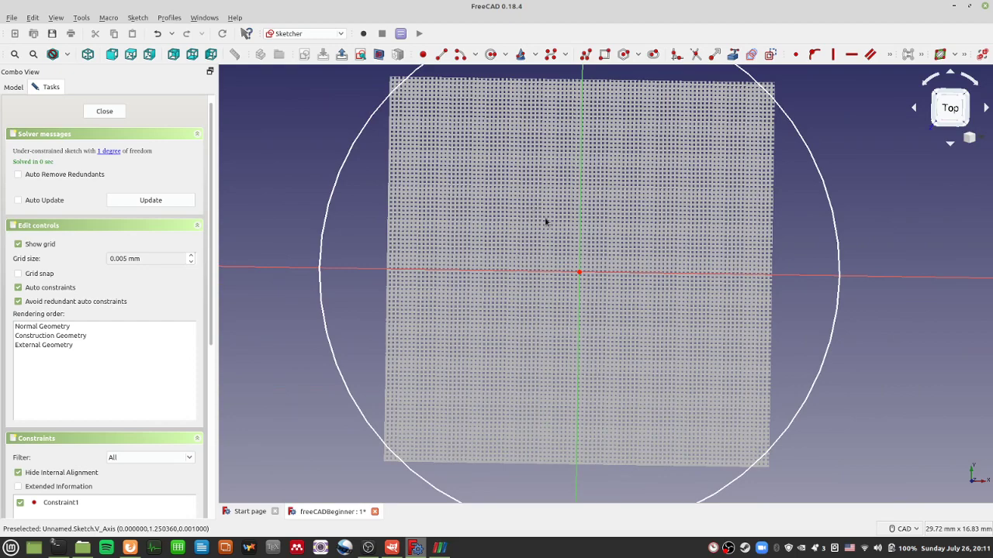
mouse_move(545, 219)
middle_mouse_down()
mouse_move(509, 321)
mouse_move(523, 215)
mouse_move(470, 150)
mouse_move(411, 212)
middle_mouse_up()
mouse_move(537, 211)
middle_mouse_down()
mouse_move(715, 171)
mouse_move(574, 220)
middle_mouse_up()
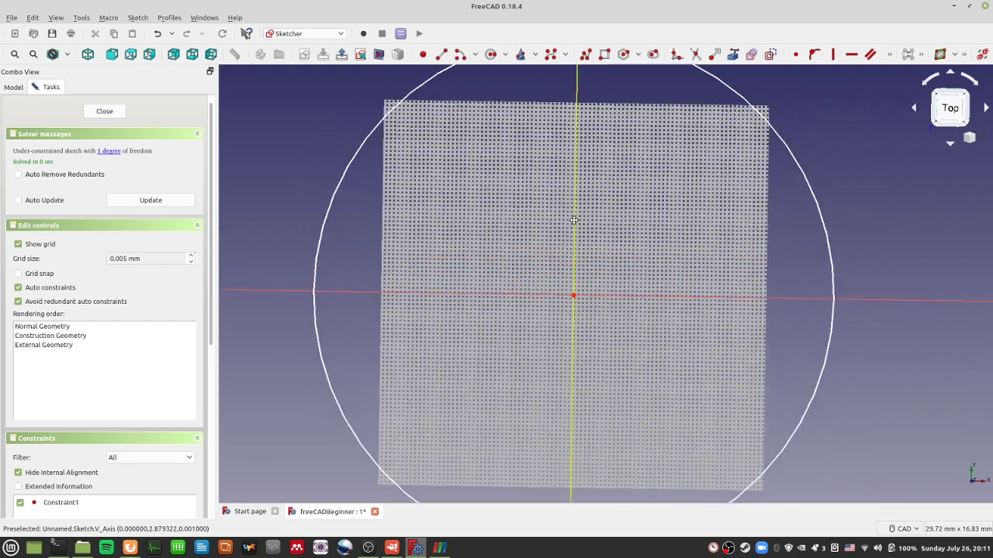
scroll(689, 193, "down", 3)
right_click(688, 192)
left_click(567, 234)
scroll(551, 241, "down", 5)
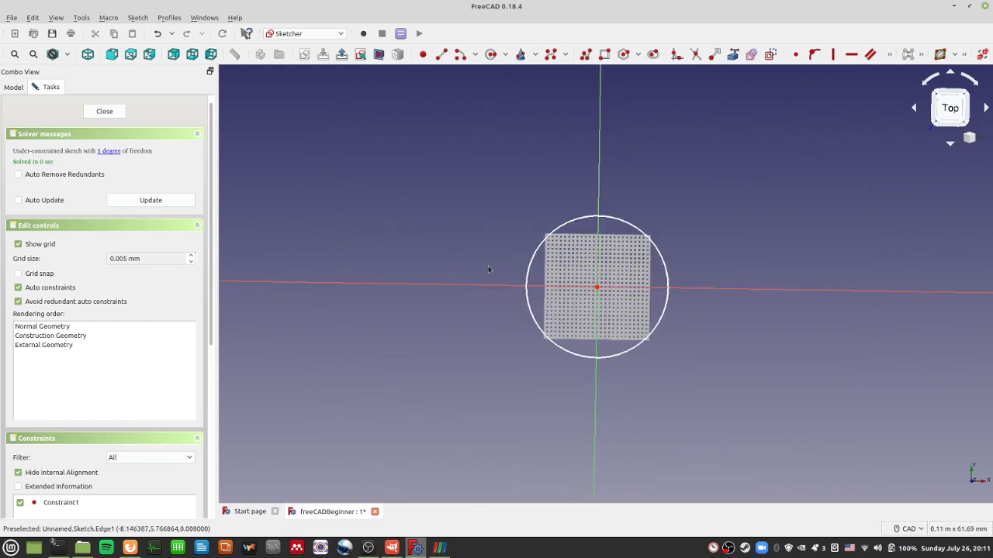
mouse_move(718, 253)
middle_mouse_down()
mouse_move(711, 288)
mouse_move(690, 225)
middle_mouse_up()
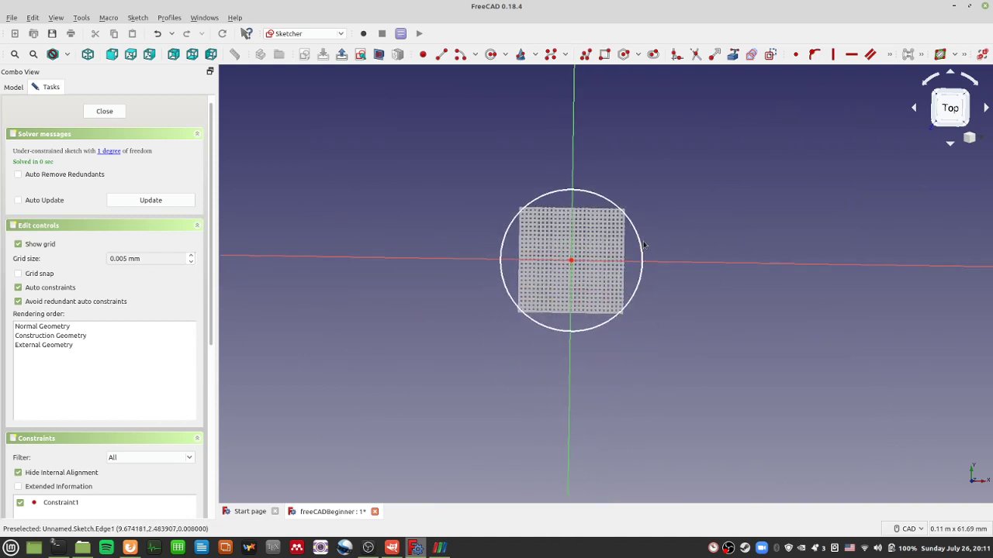
scroll(647, 243, "up", 4)
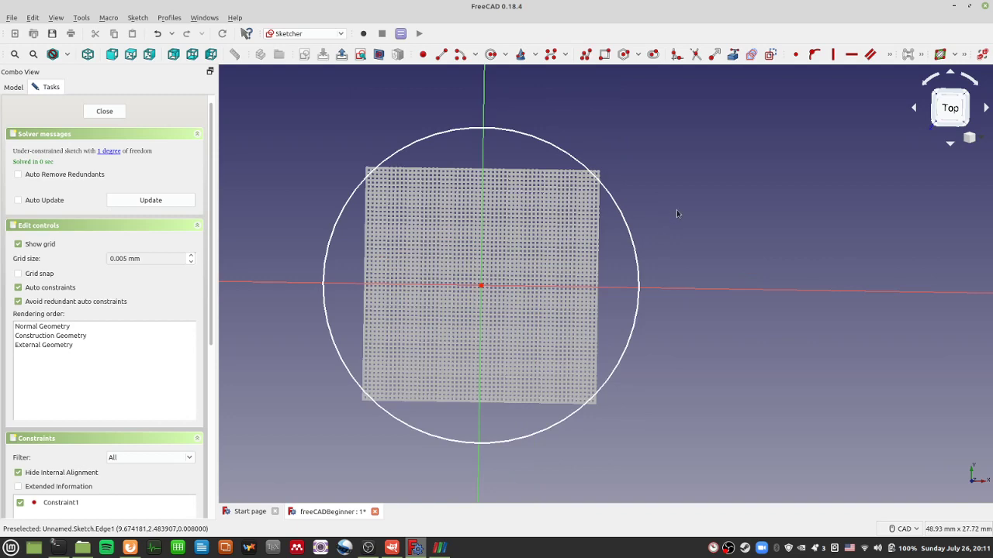
mouse_move(683, 204)
middle_mouse_down()
mouse_move(751, 170)
mouse_move(715, 186)
mouse_move(700, 175)
middle_mouse_up()
right_click(751, 168)
left_click(716, 200)
right_click_drag(700, 176, 742, 134, "ctrl")
left_click(722, 158)
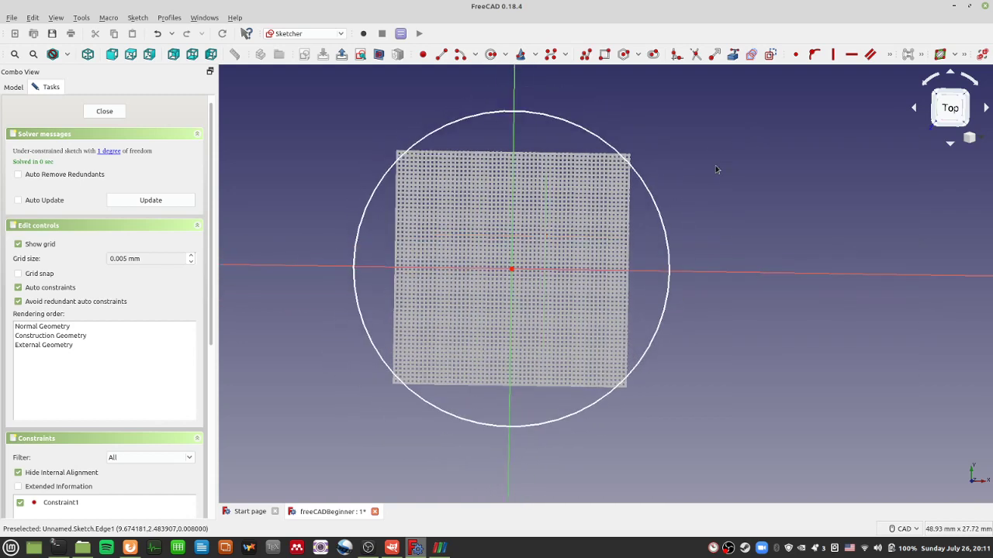
View the flat sketch at an angle and from the rear and left sides, then return to a squared, centred top view
mouse_move(705, 177)
right_mouse_down("shift")
mouse_move(718, 170)
mouse_move(670, 219)
mouse_move(621, 248)
mouse_move(597, 174)
mouse_move(644, 153)
mouse_move(722, 165)
mouse_move(654, 217)
mouse_move(627, 264)
mouse_move(730, 162)
mouse_move(632, 228)
mouse_move(608, 337)
right_mouse_up("shift")
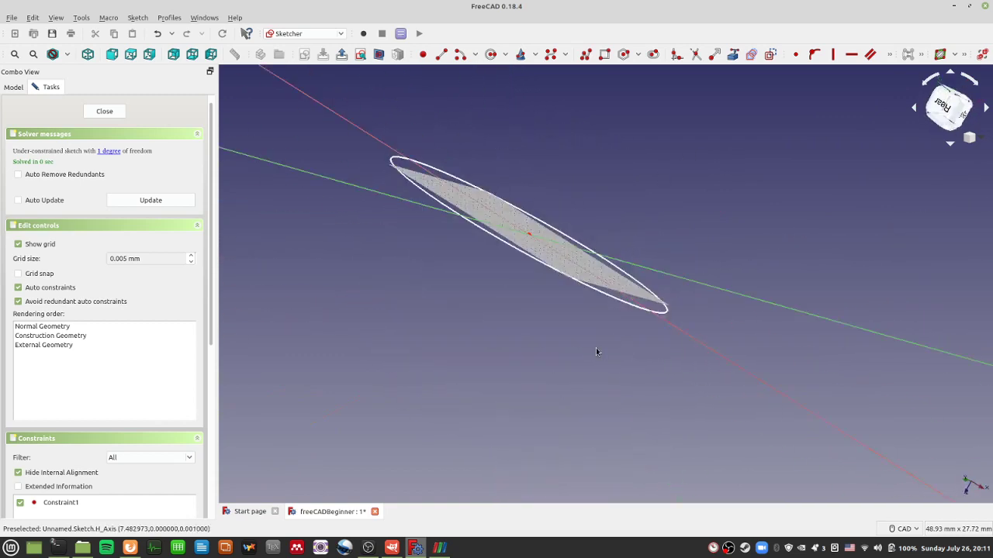
left_click(948, 114)
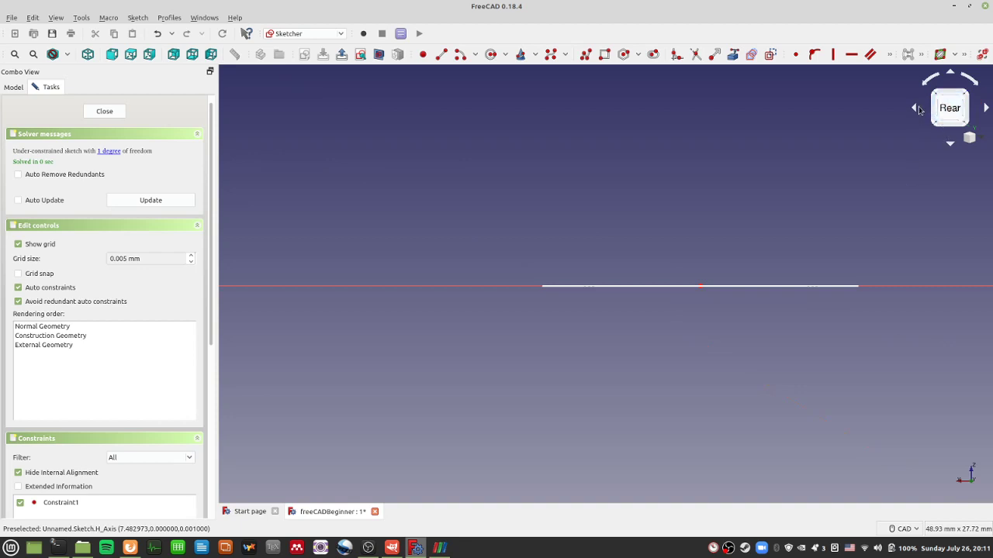
left_click(915, 108)
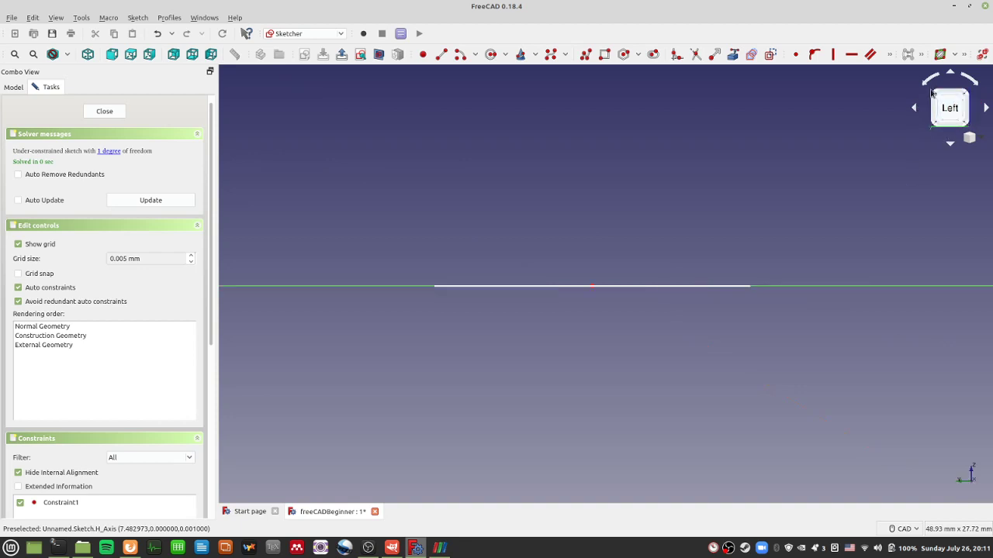
left_click(950, 76)
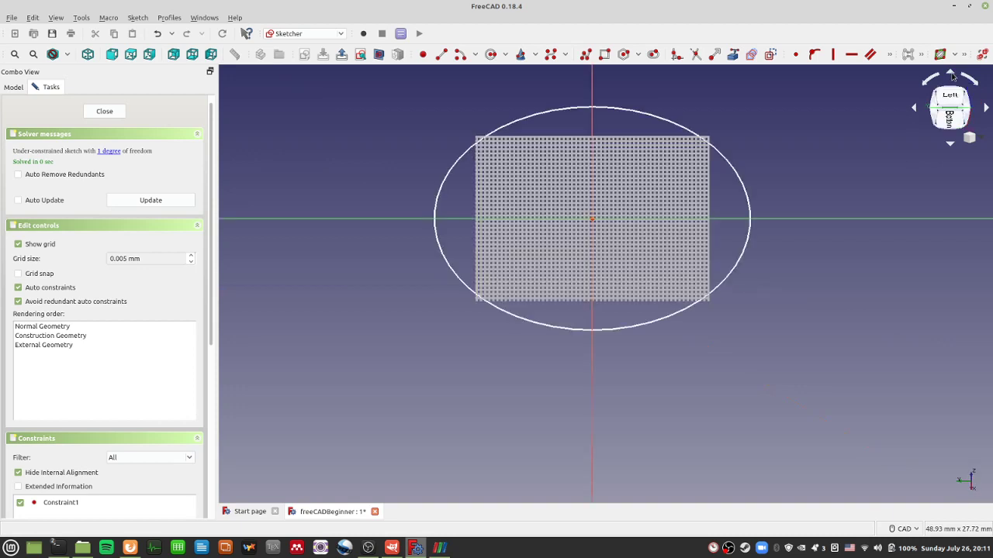
left_click(953, 76)
left_click(952, 76)
left_click(952, 76)
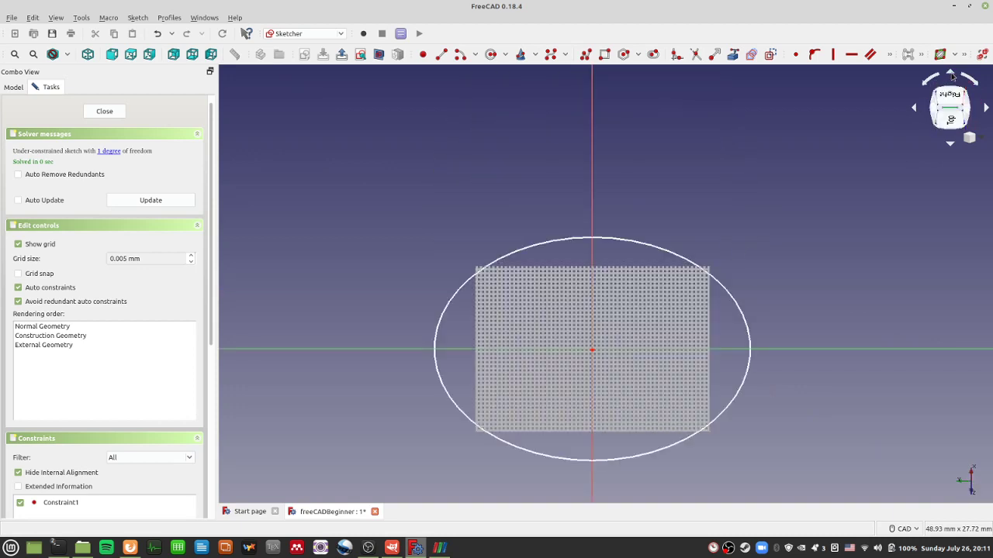
left_click(953, 76)
left_click(973, 81)
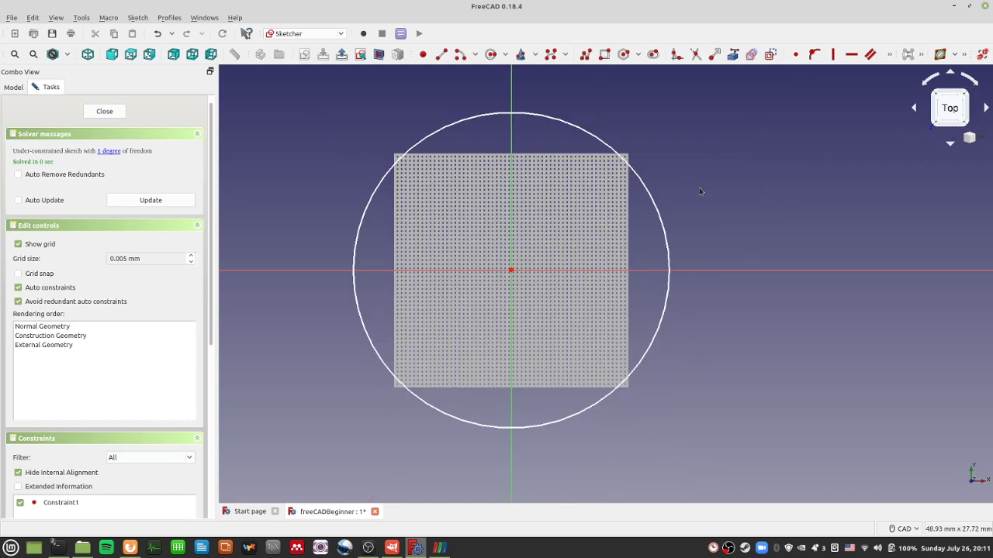
mouse_move(702, 212)
middle_mouse_down()
mouse_move(776, 217)
mouse_move(770, 226)
middle_mouse_up()
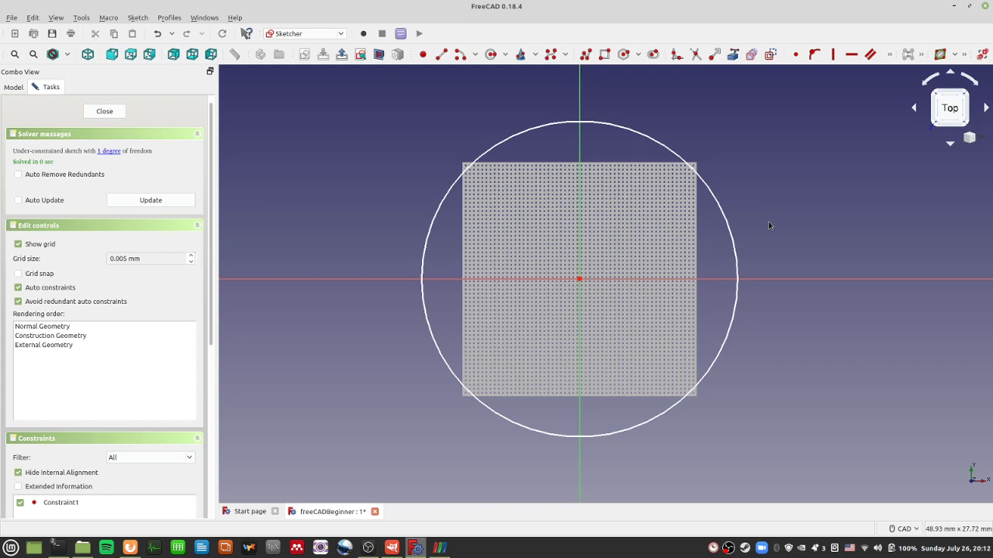
Select the circle and set the sketch's grid size to 10 mm
left_click(736, 241)
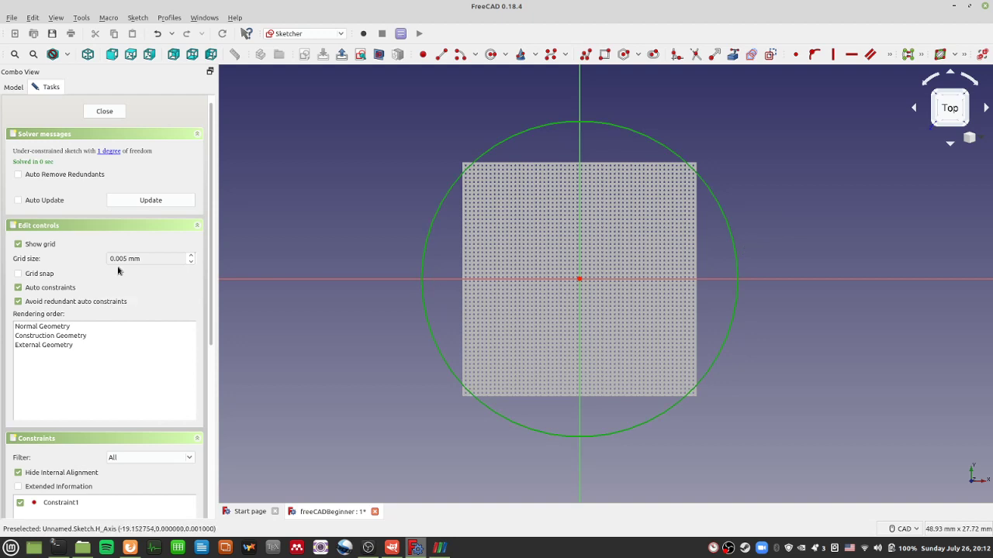
triple_click(147, 258)
type("10")
key("Return")
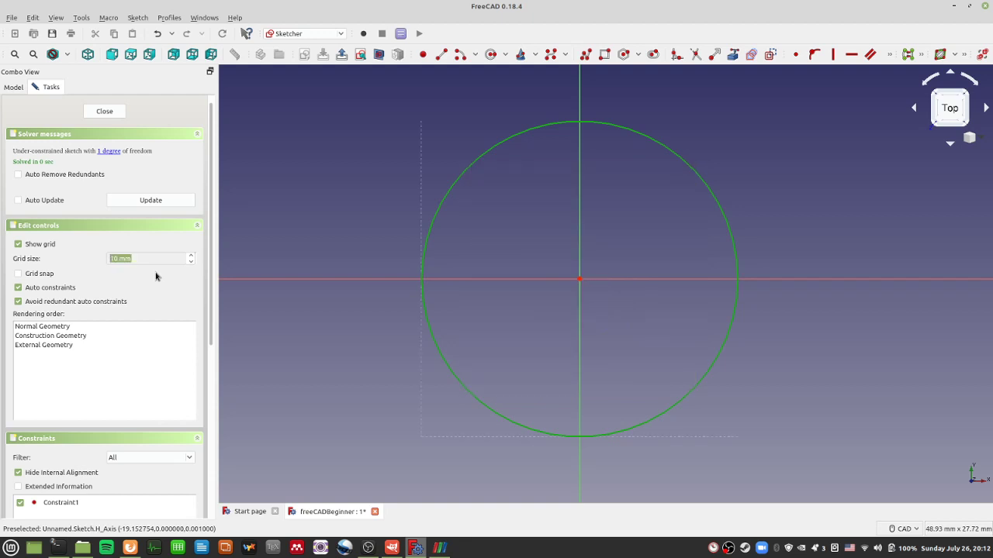
Examine the circle's edge and extent against the 10 mm grid lines from near and far
scroll(452, 359, "down", 10)
scroll(452, 361, "up", 12)
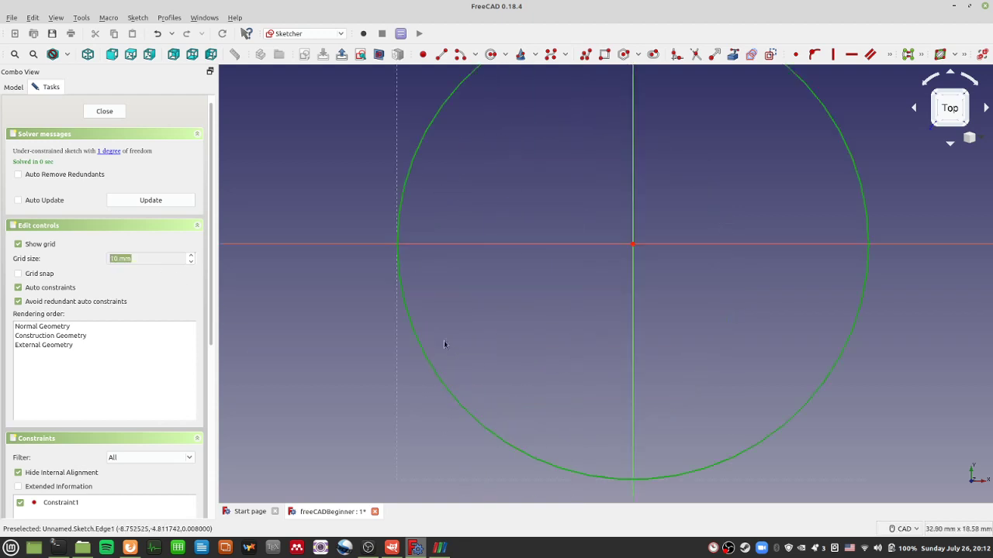
left_click(130, 192)
left_click(141, 202)
scroll(490, 241, "up", 4)
scroll(490, 240, "down", 7)
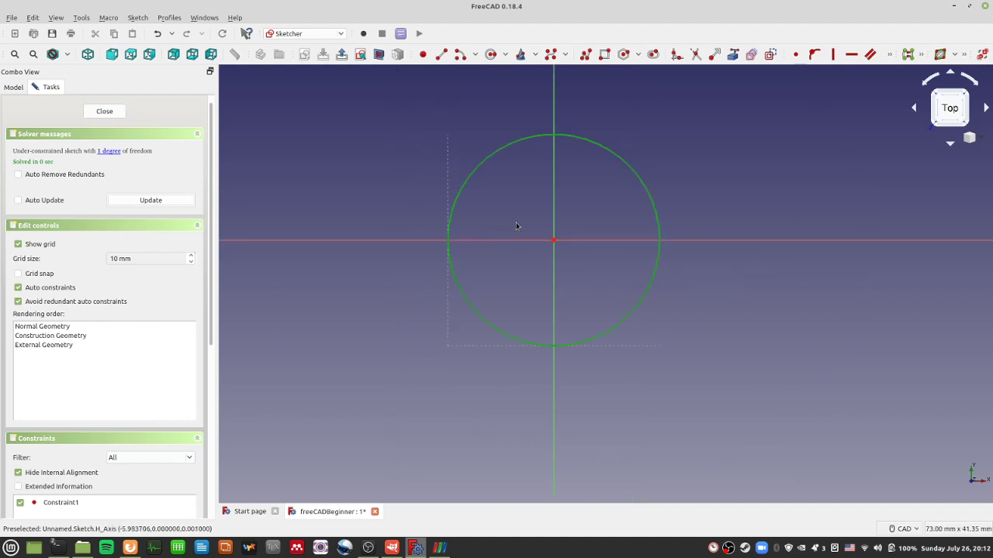
scroll(616, 213, "up", 4)
scroll(548, 219, "up", 10)
scroll(282, 312, "down", 12)
middle_click_drag(311, 339, 501, 324)
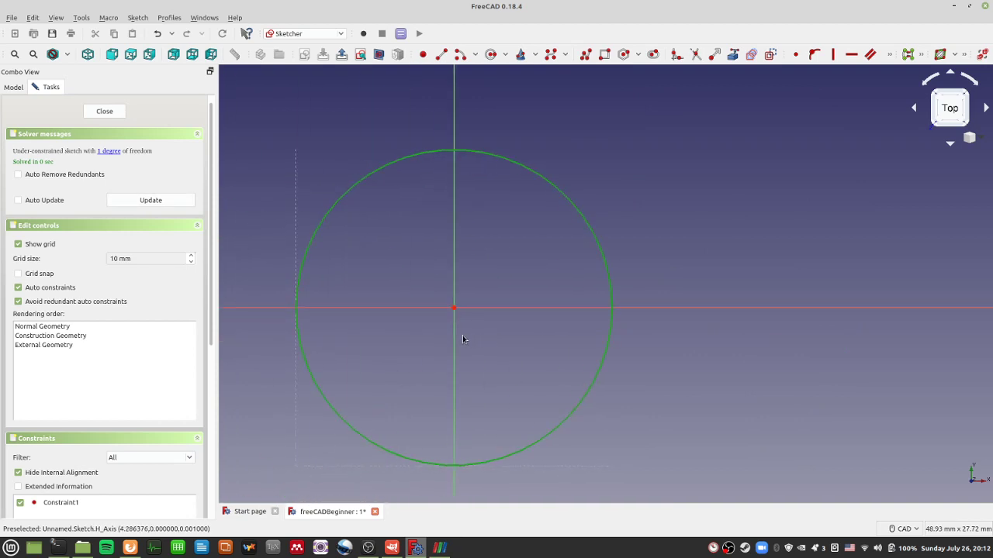
mouse_move(463, 336)
right_mouse_down("ctrl+shift")
mouse_move(456, 316)
mouse_move(371, 287)
right_mouse_up("ctrl+shift")
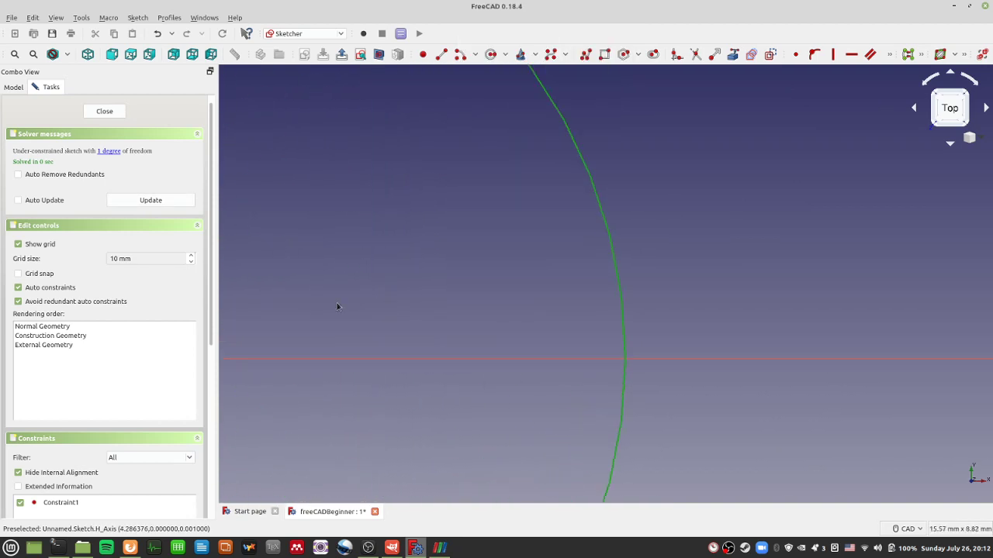
mouse_move(322, 306)
middle_mouse_down()
mouse_move(578, 230)
mouse_move(680, 219)
middle_mouse_up()
mouse_move(543, 279)
right_mouse_down("ctrl+shift")
mouse_move(537, 226)
mouse_move(527, 325)
right_mouse_up("ctrl+shift")
left_click(400, 346)
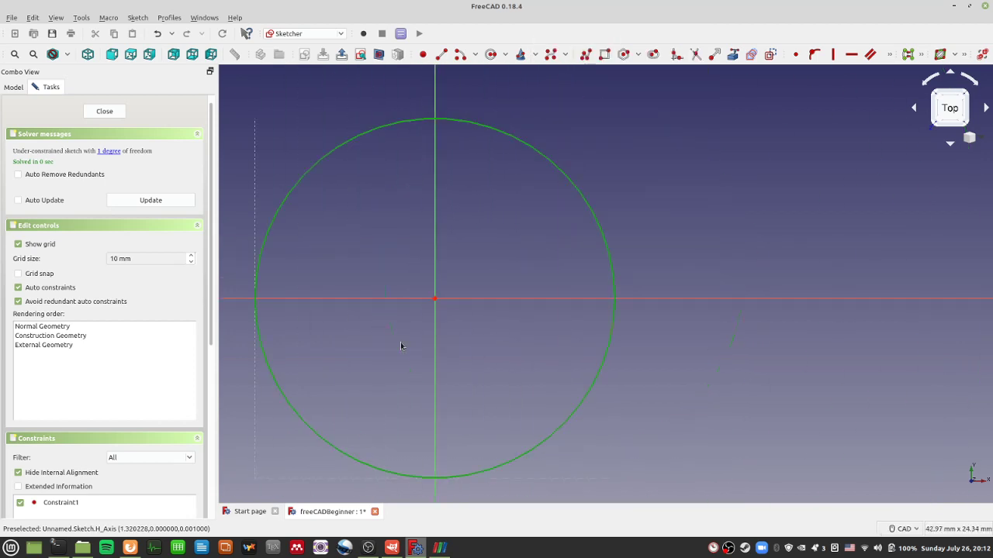
mouse_move(454, 181)
middle_mouse_down()
mouse_move(525, 206)
mouse_move(570, 196)
middle_mouse_up()
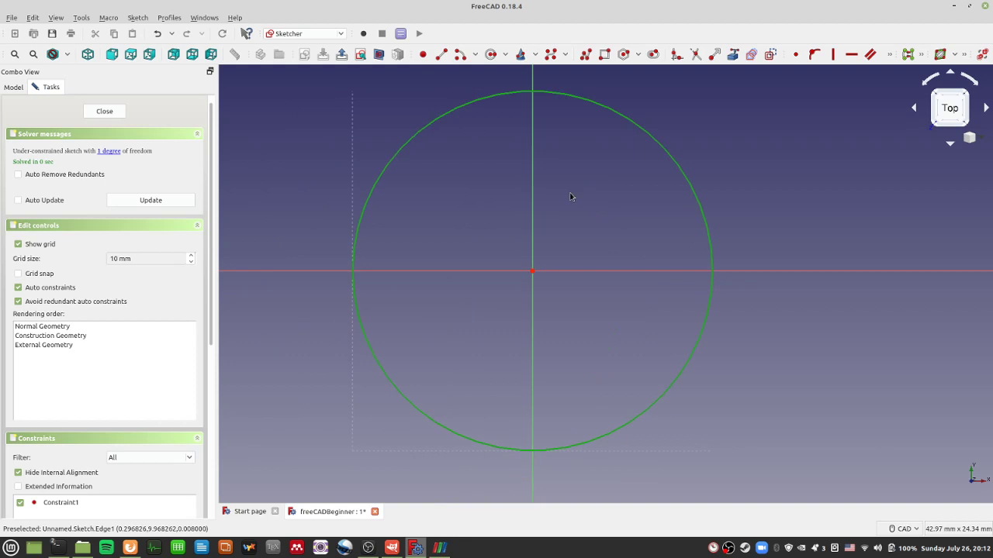
Delete the circle centred on the origin from the sketch
left_click(594, 189)
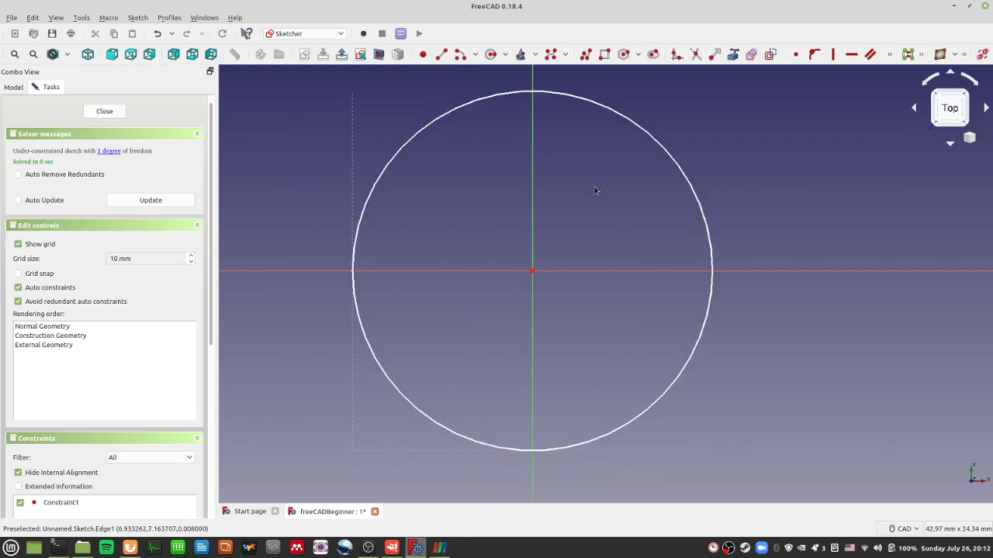
left_click(641, 128)
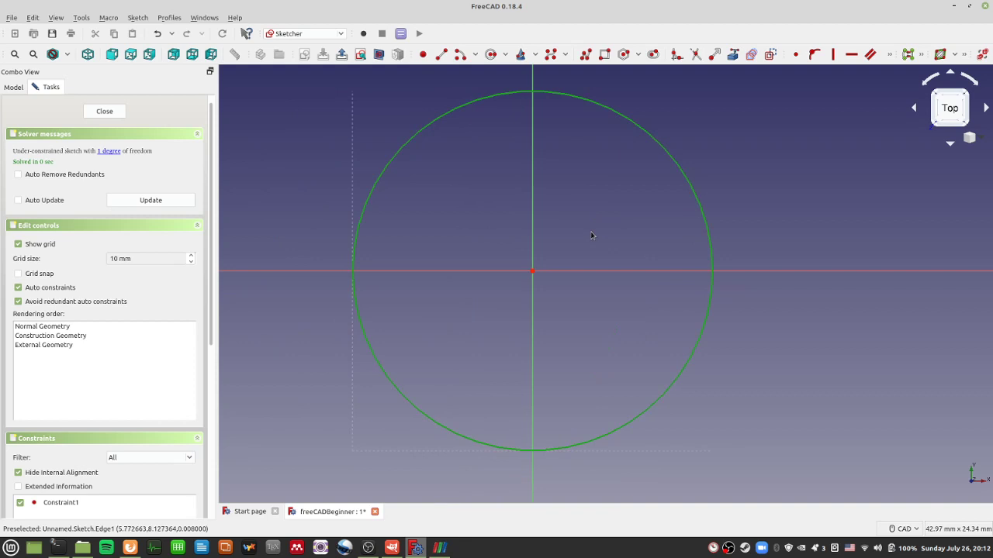
key("Delete")
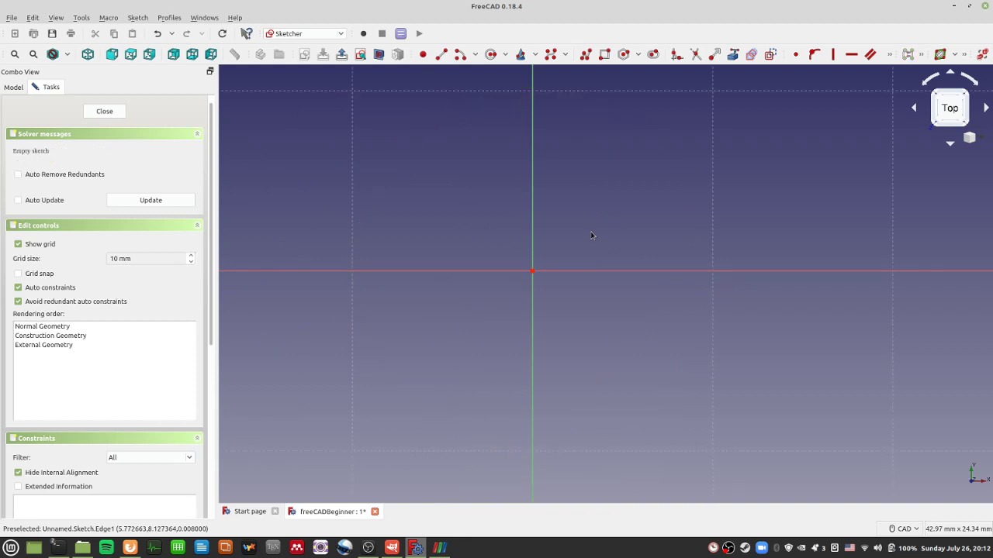
triple_click(134, 259)
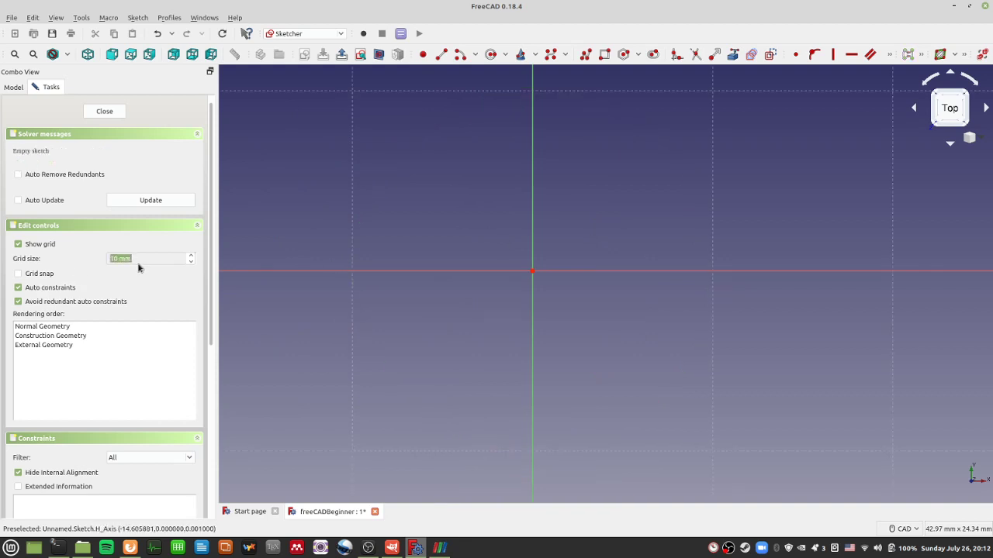
type("100")
key("Return")
scroll(427, 249, "down", 5)
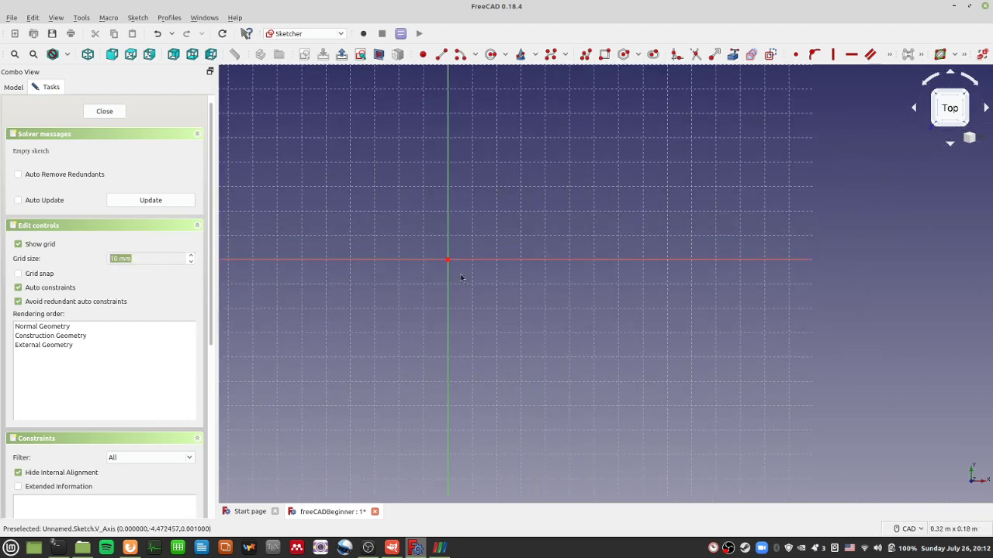
scroll(567, 286, "up", 4)
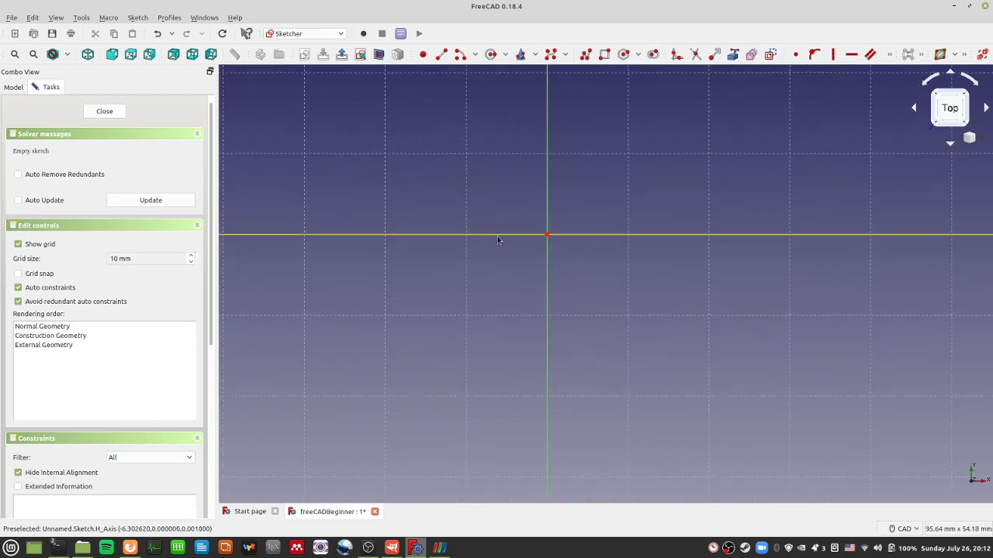
Set the sketch's grid size to 5 mm
double_click(132, 258)
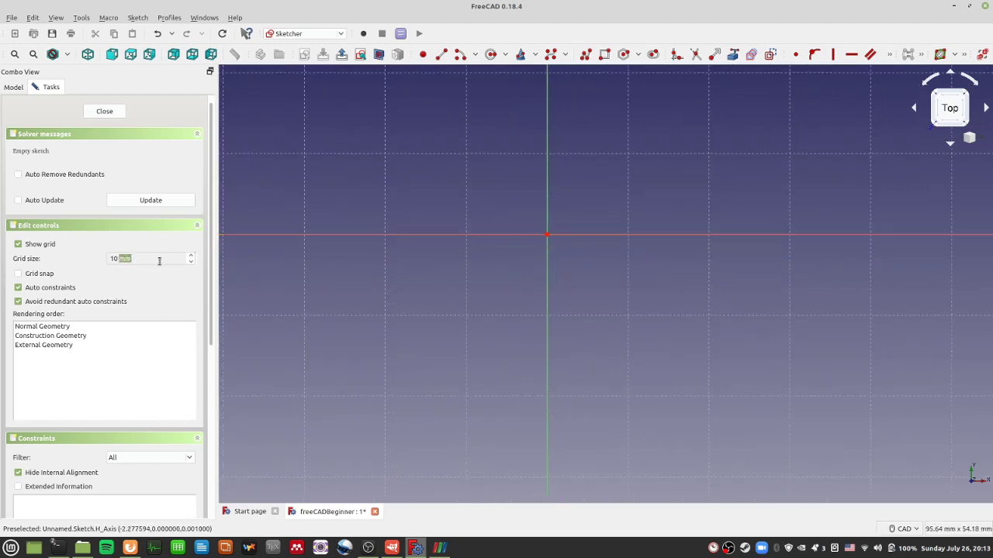
left_click_drag(160, 260, 111, 255)
type("5 mm")
key("Return")
Sketch a circle of 5 mm radius centred on the origin and close the sketch
scroll(507, 274, "up", 5)
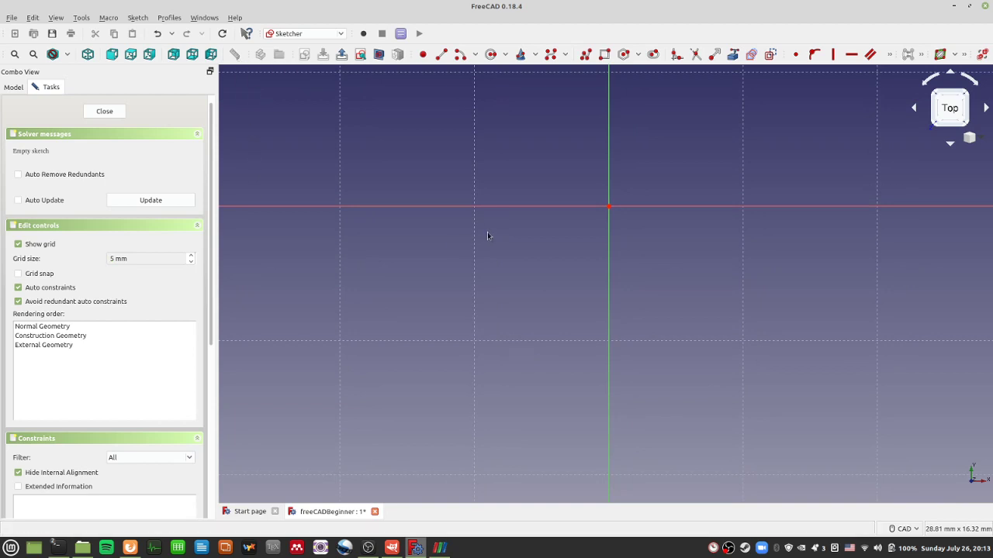
middle_click_drag(479, 256, 454, 338)
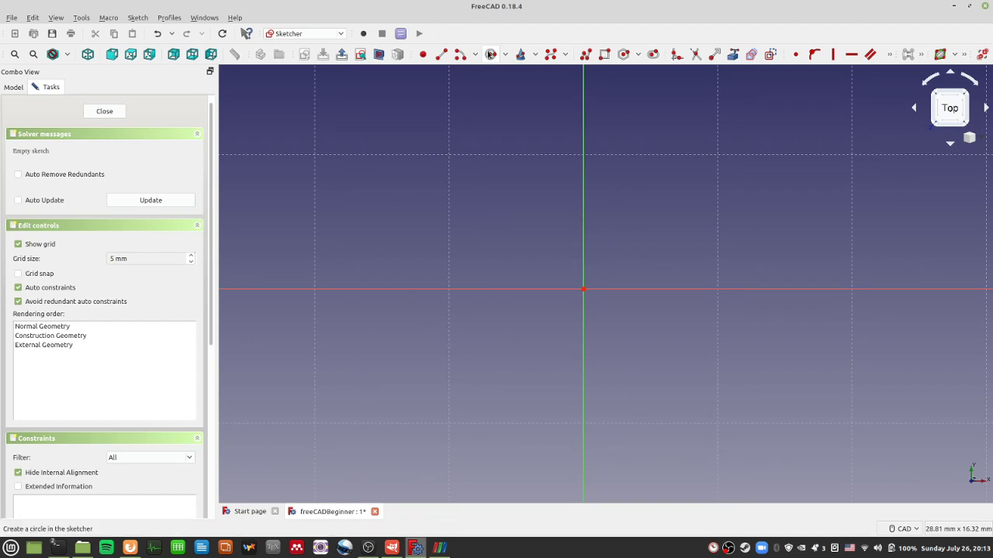
middle_click_drag(517, 341, 501, 306)
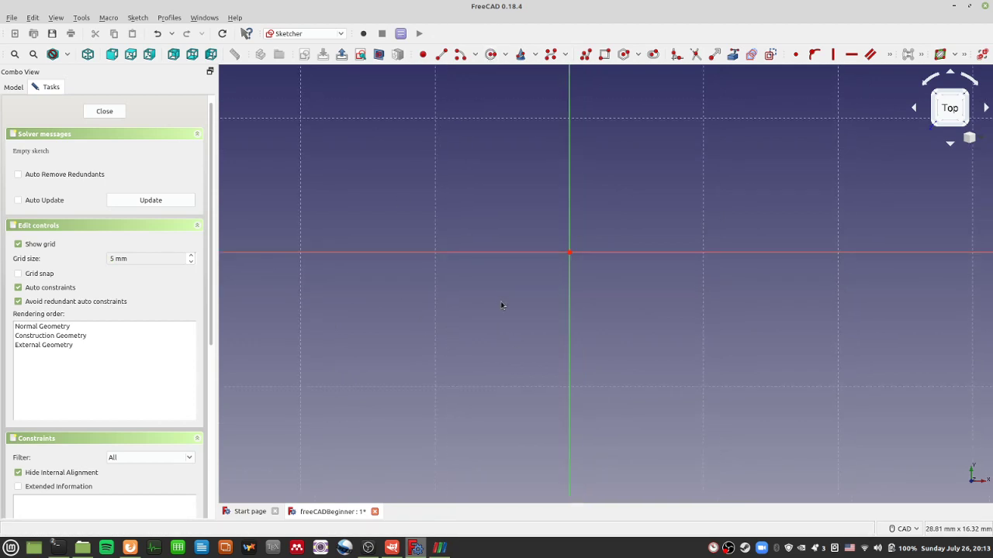
left_click(491, 55)
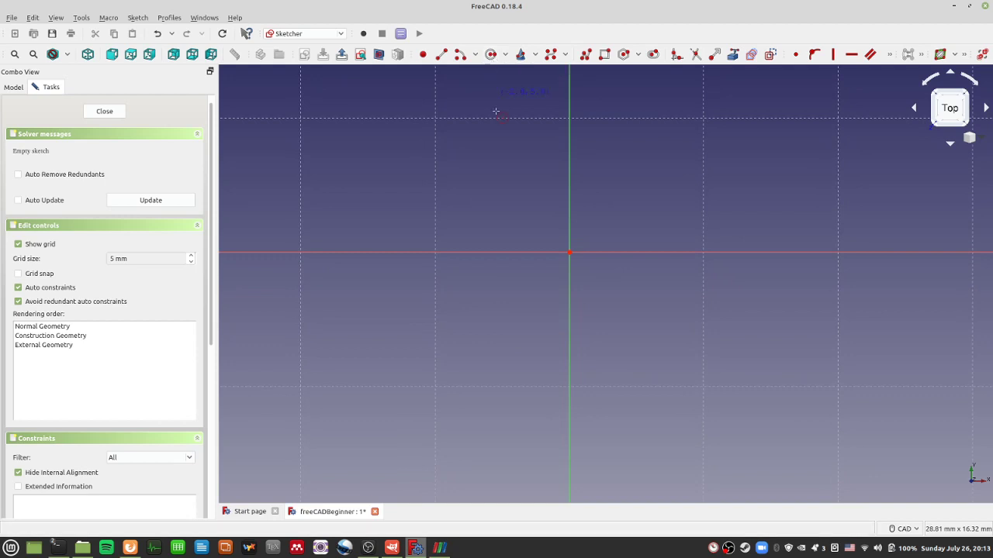
left_click(569, 252)
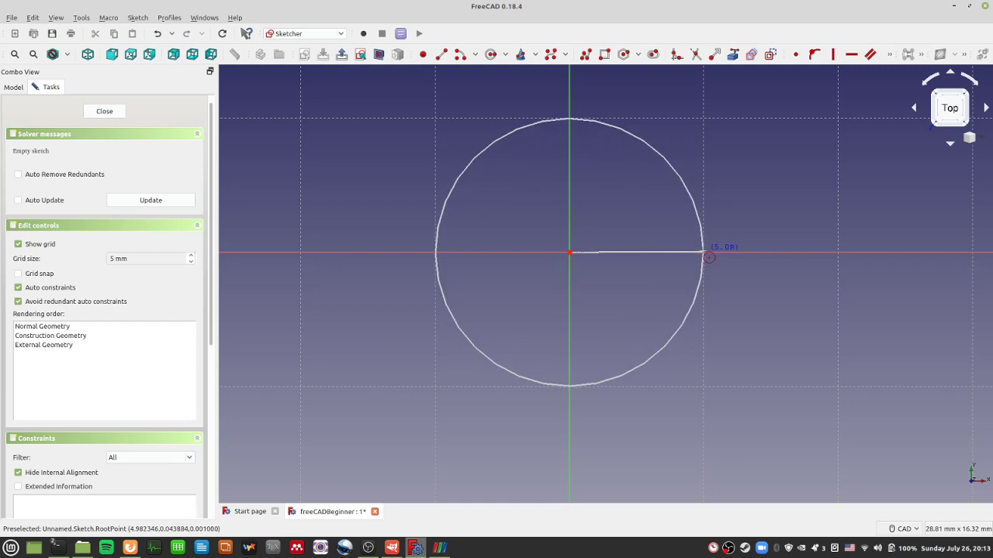
left_click(708, 256)
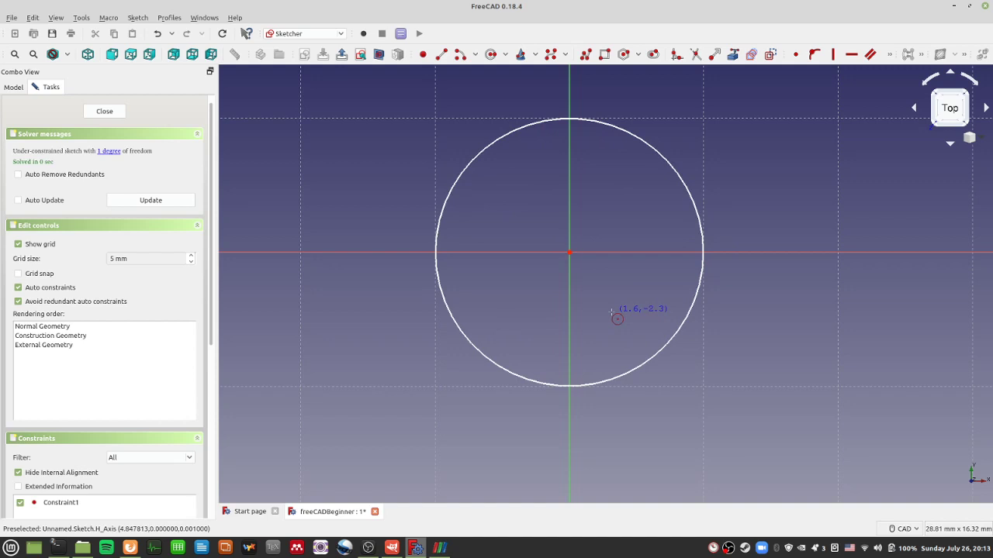
left_click(104, 113)
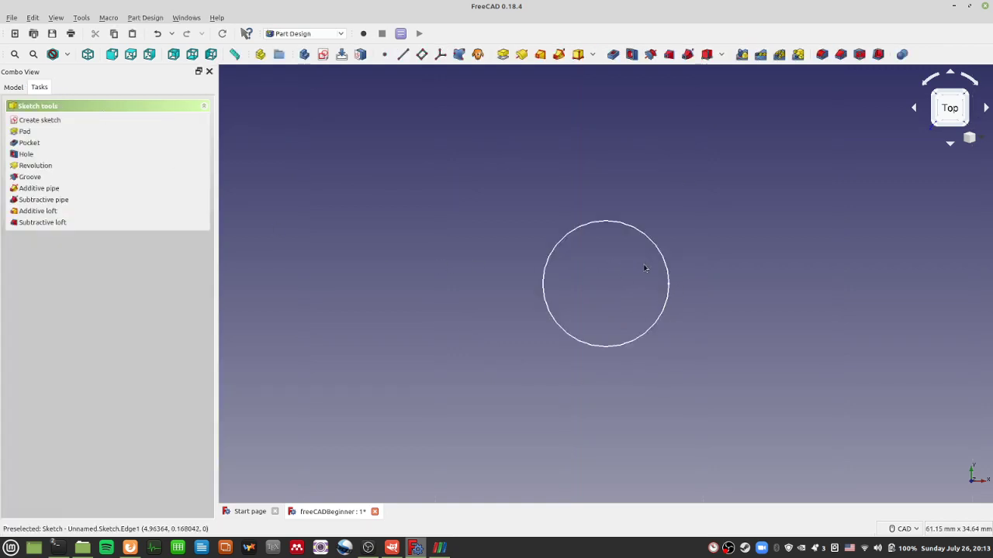
Switch to the GIMP drawing and paint check marks beside the "draw circle" and "extend circle" notes
left_click(368, 548)
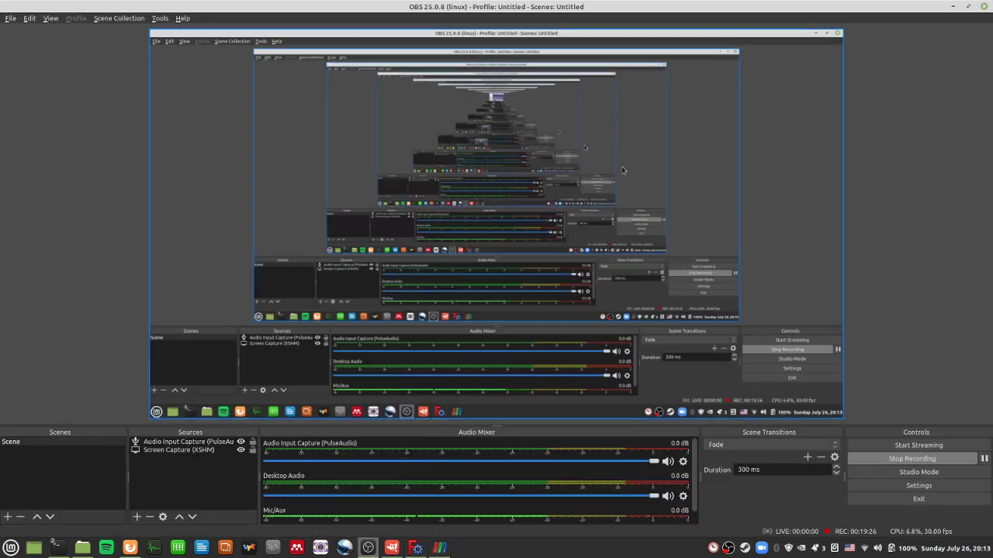
left_click(392, 548)
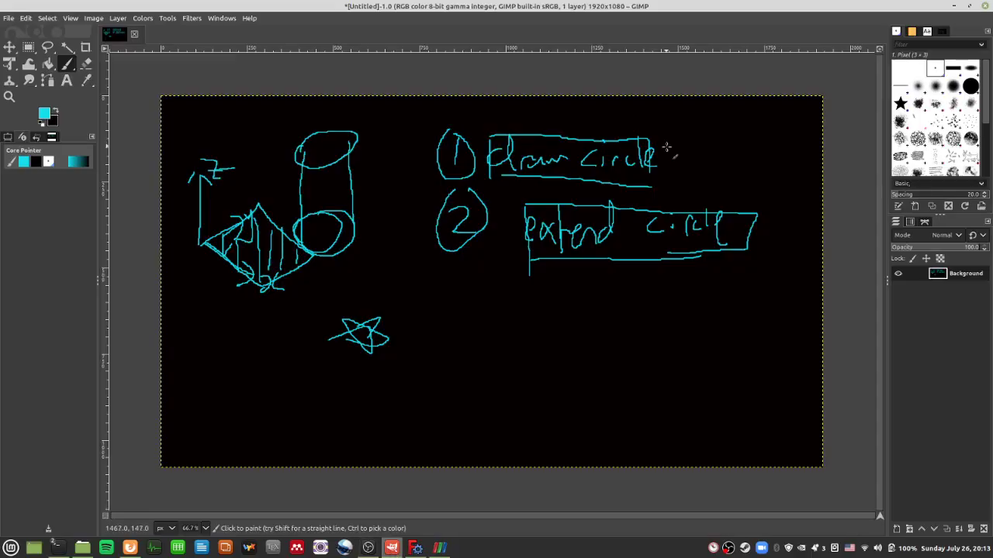
left_click_drag(666, 147, 713, 114)
left_click_drag(758, 231, 803, 214)
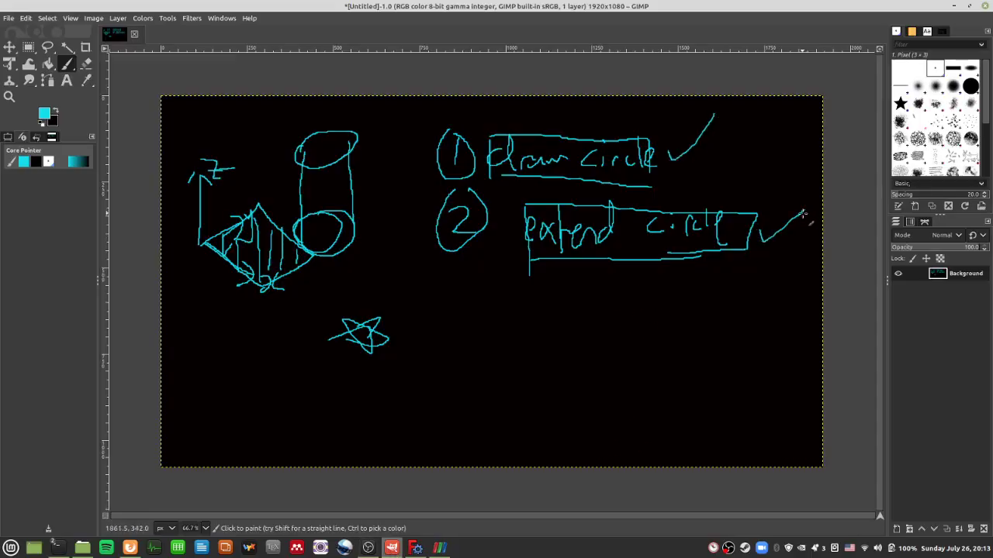
Return to FreeCAD and pad the circle sketch to a length of 100 mm
left_click(415, 547)
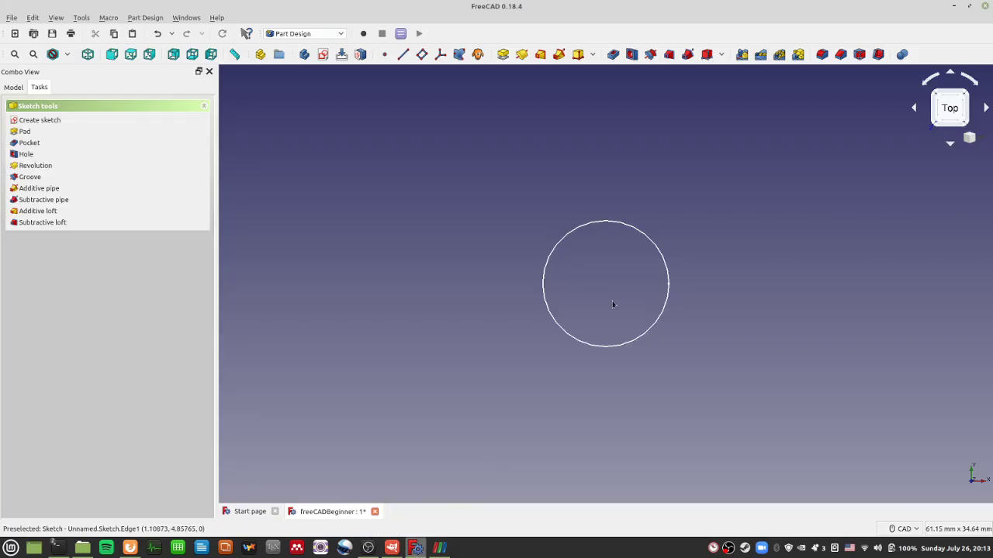
left_click(648, 241)
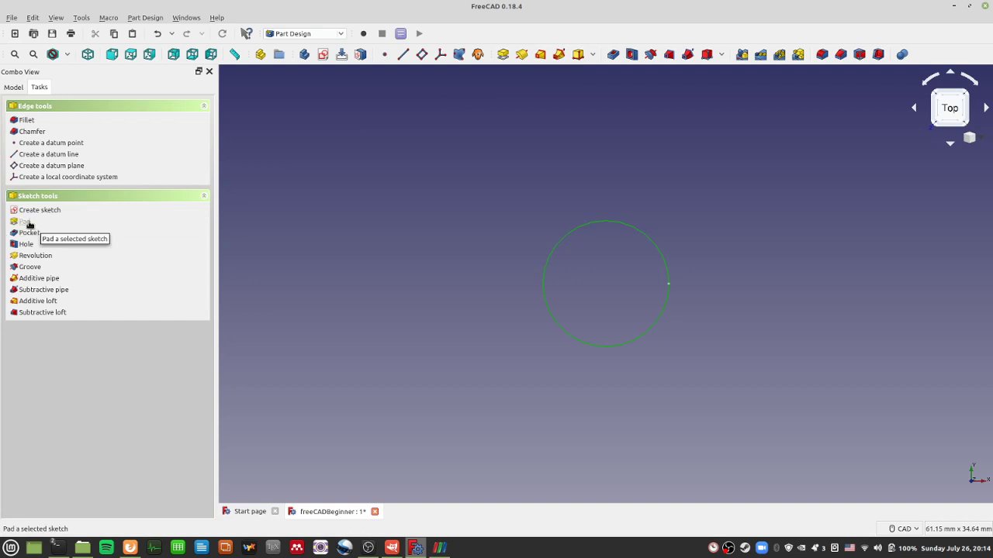
left_click(503, 55)
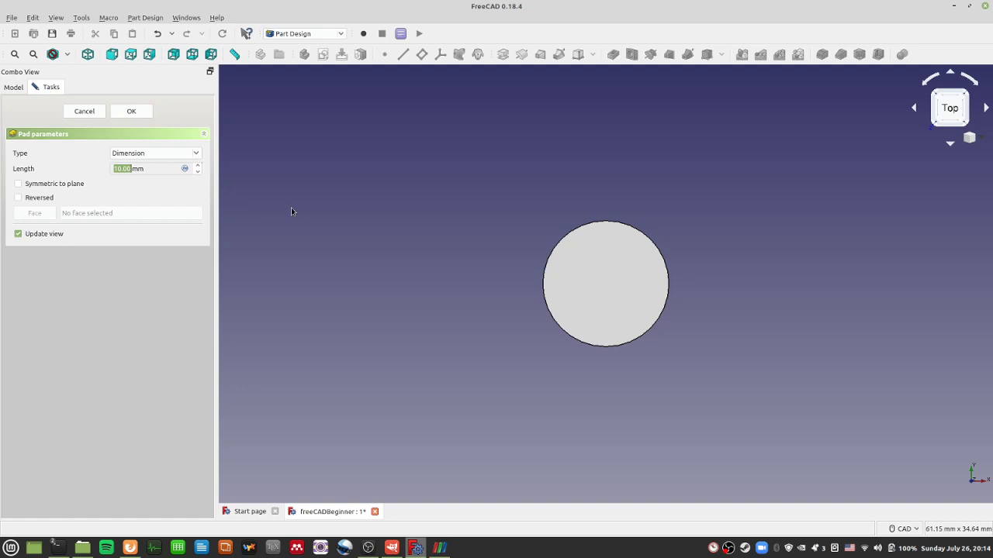
type("100")
key("Return")
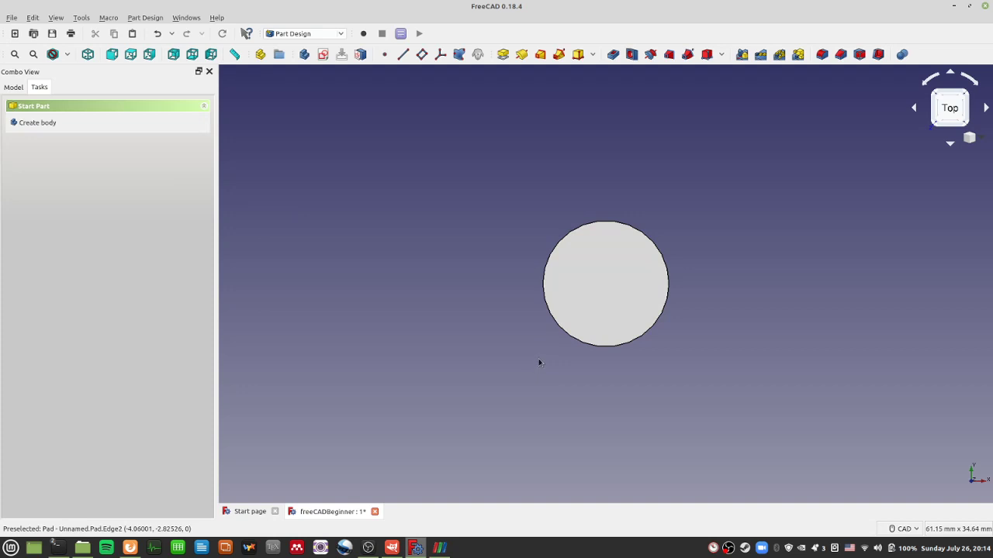
Measure the cylinder's length between the circular edges of its two ends
middle_click_drag(538, 414, 575, 381)
middle_click_drag(718, 247, 653, 381)
scroll(667, 355, "down", 6)
middle_click_drag(716, 299, 760, 335)
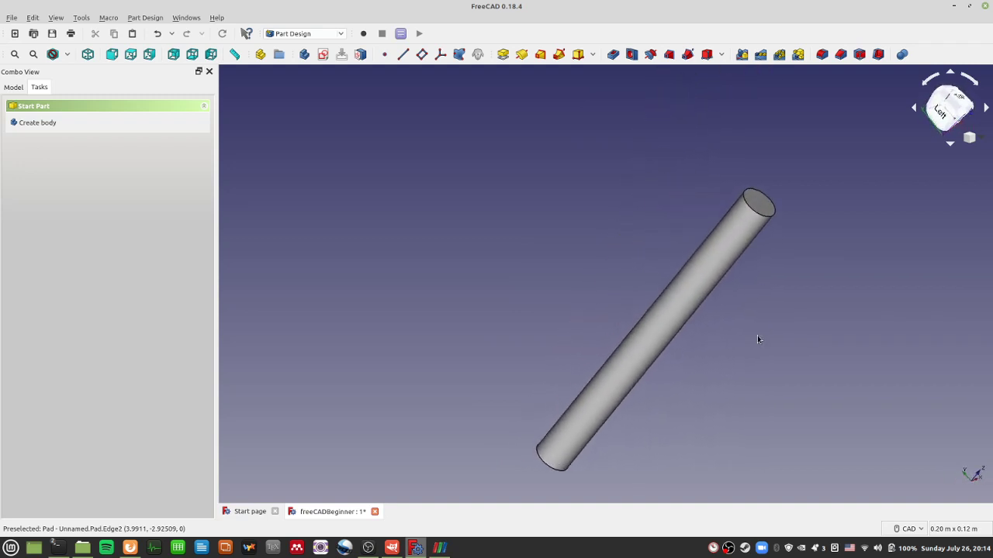
left_click(233, 56)
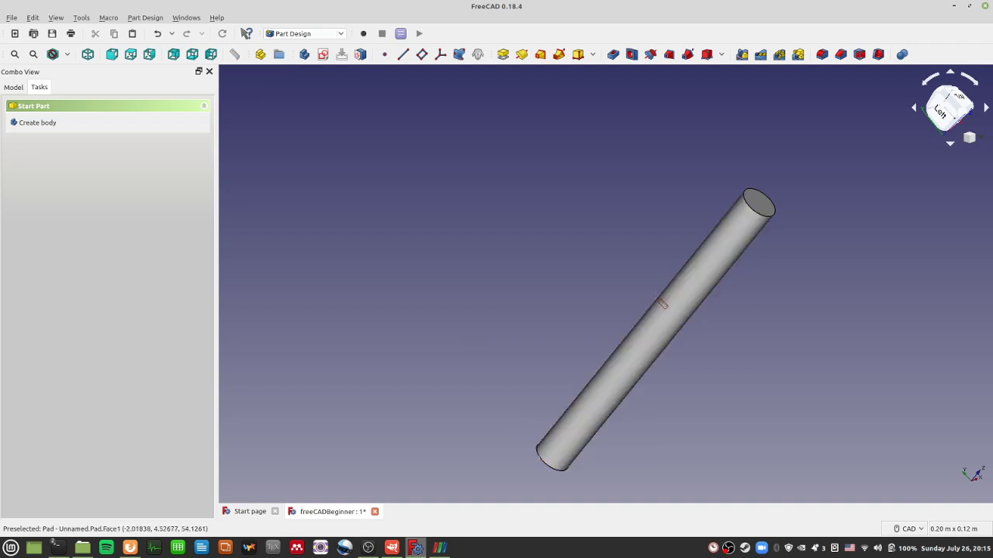
left_click(752, 205)
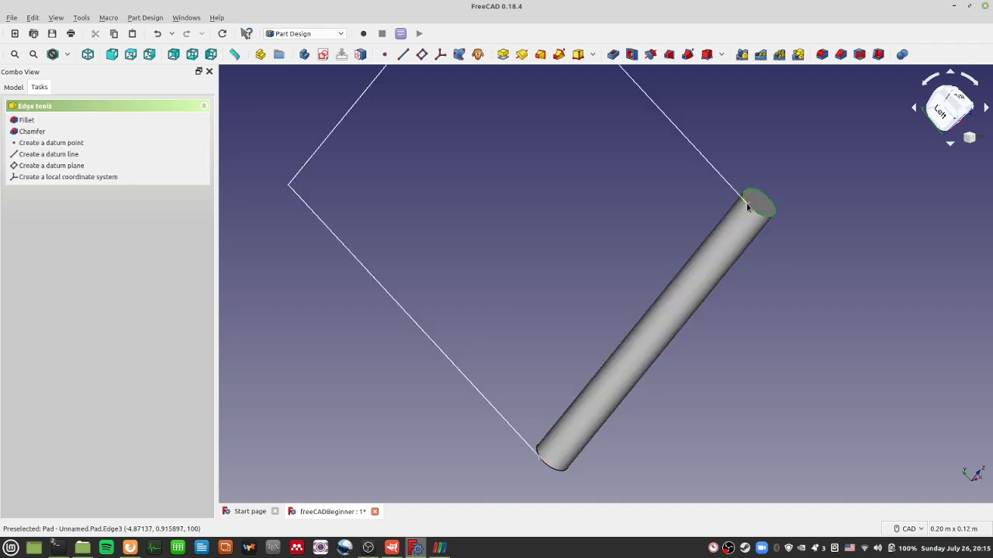
middle_click_drag(461, 210, 493, 299)
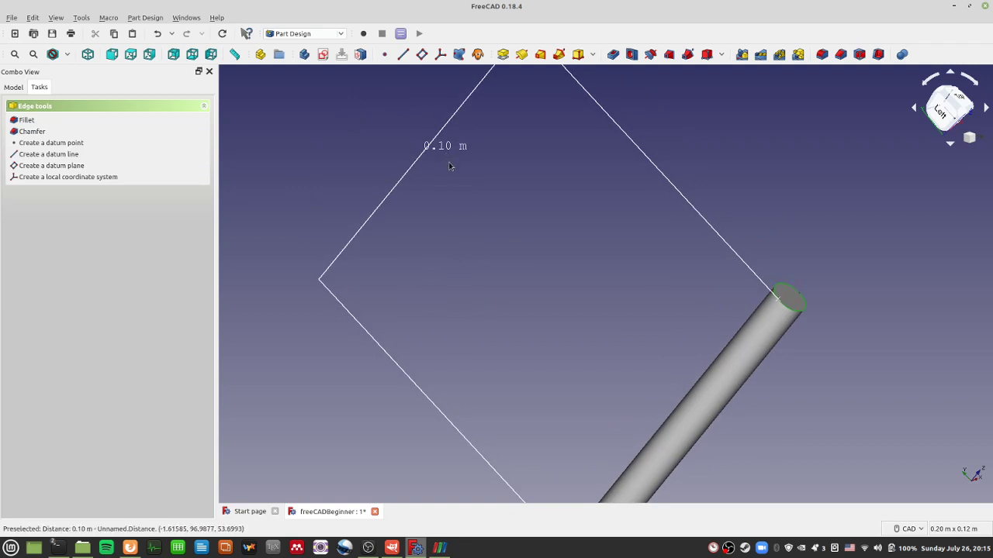
middle_click_drag(454, 166, 514, 208)
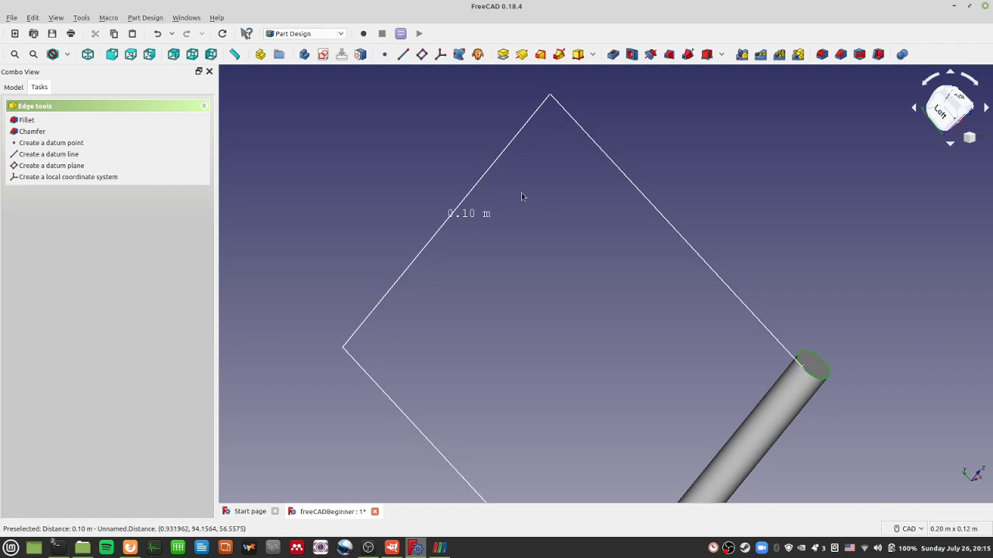
Delete the cylinder's length measurement from the model
left_click(612, 161)
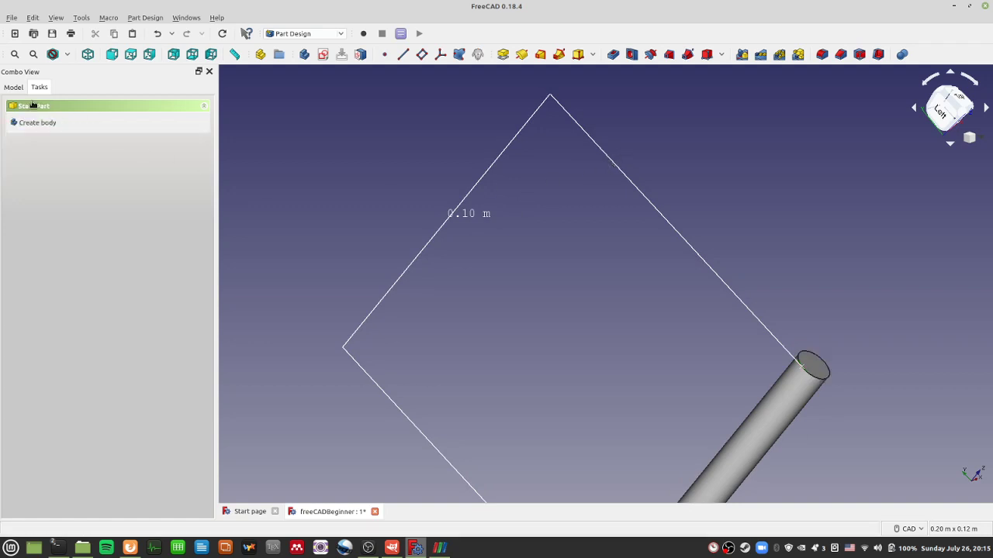
left_click(13, 87)
left_click(58, 164)
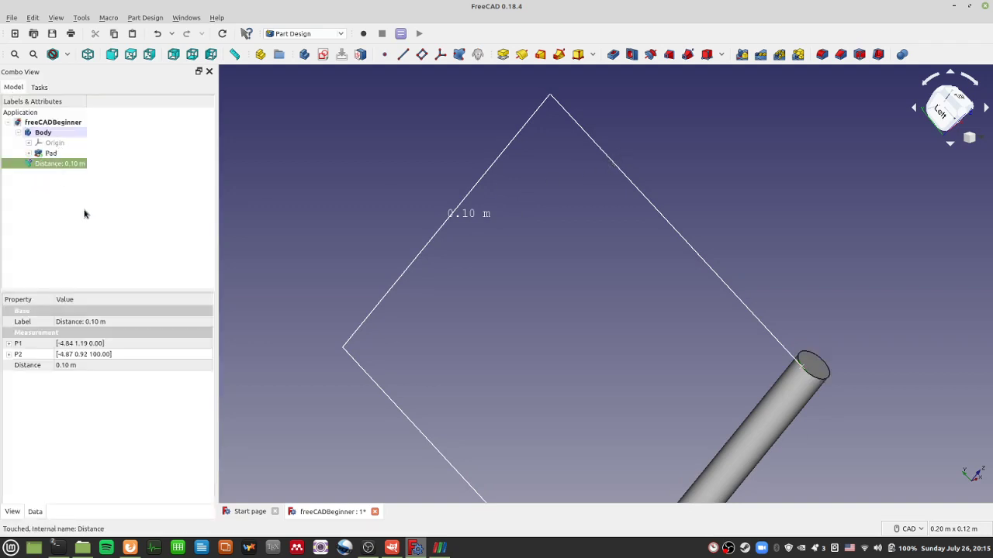
key("Delete")
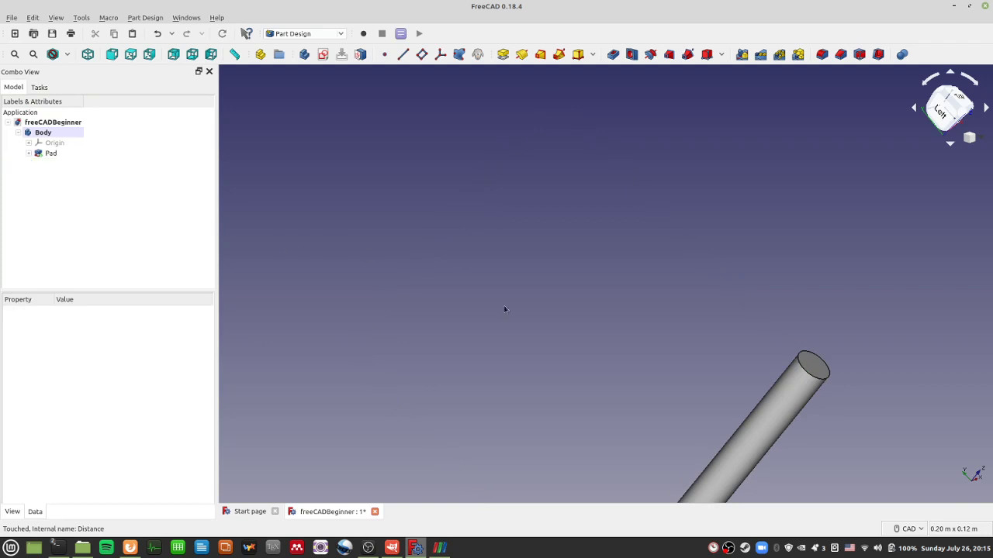
View the cylinder from above with its circular end face enlarged and near the middle of the view
middle_click_drag(505, 310, 358, 215)
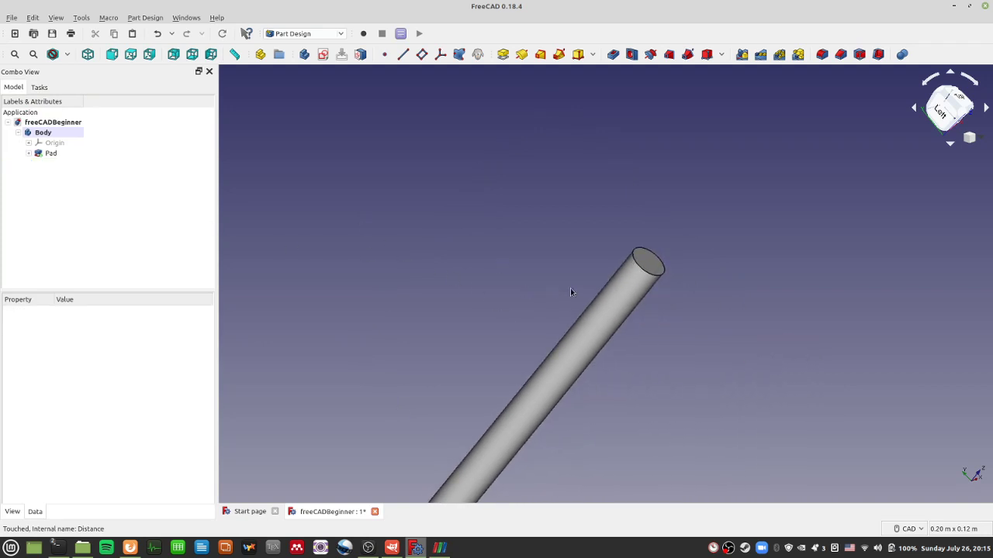
middle_click_drag(793, 324, 636, 379)
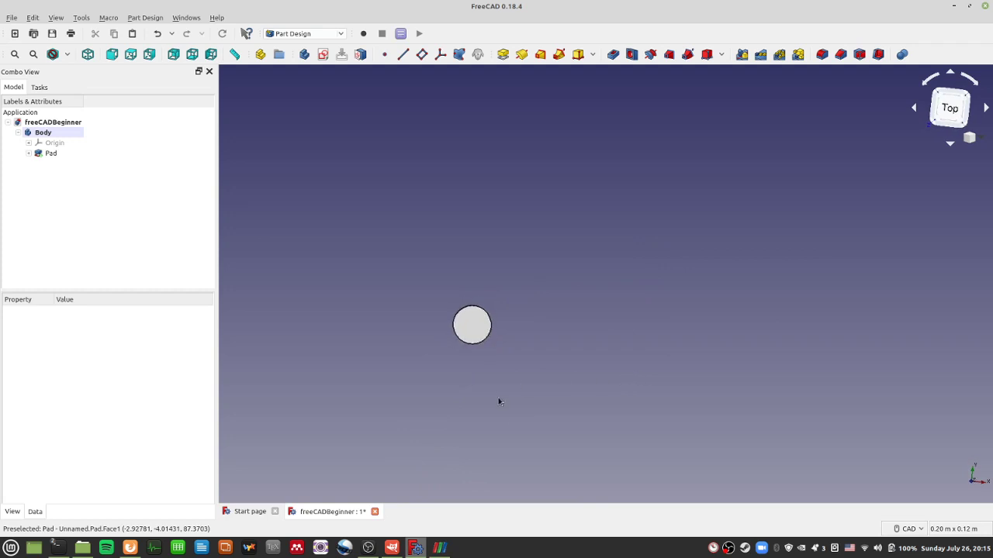
middle_click_drag(476, 403, 559, 362)
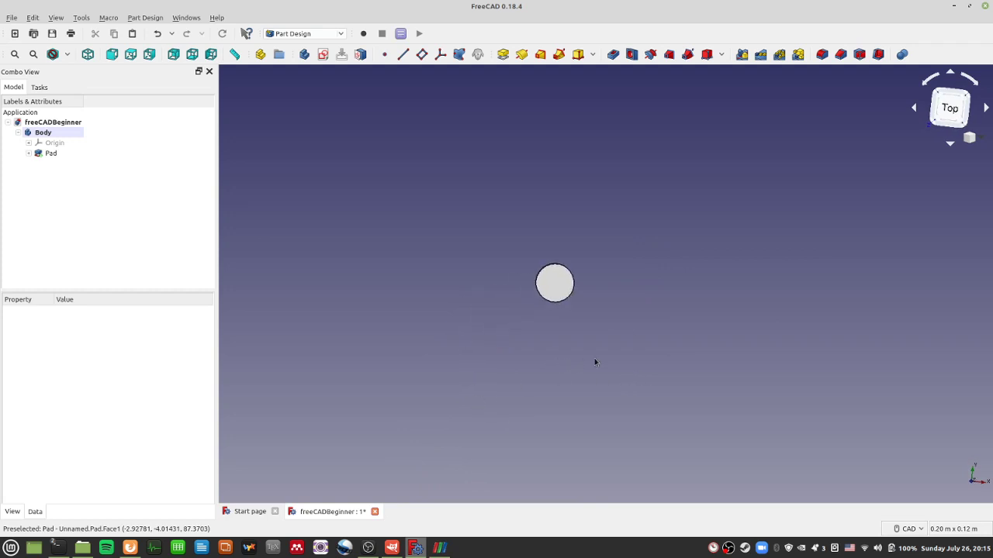
middle_click_drag(619, 369, 620, 365)
scroll(625, 286, "up", 5)
scroll(613, 335, "down", 1)
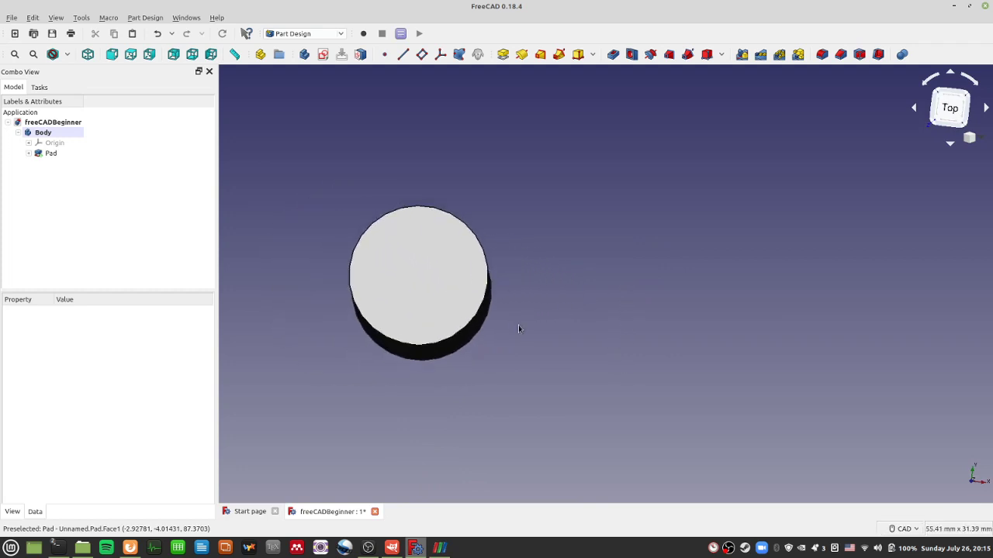
middle_click_drag(519, 330, 636, 353)
scroll(653, 358, "up", 4)
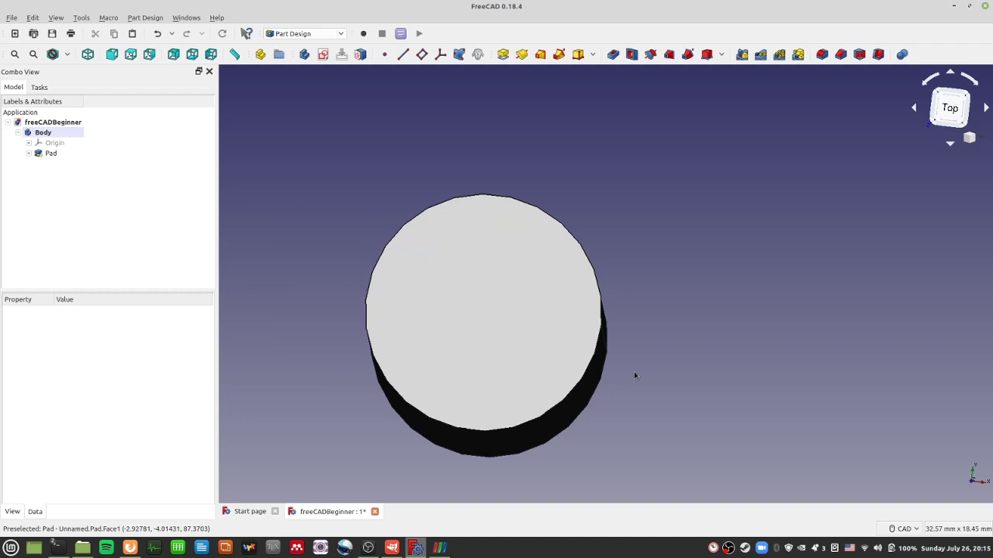
Measure the distance from the top face's rim to roughly its centre and select that measurement
middle_click_drag(742, 190, 783, 215)
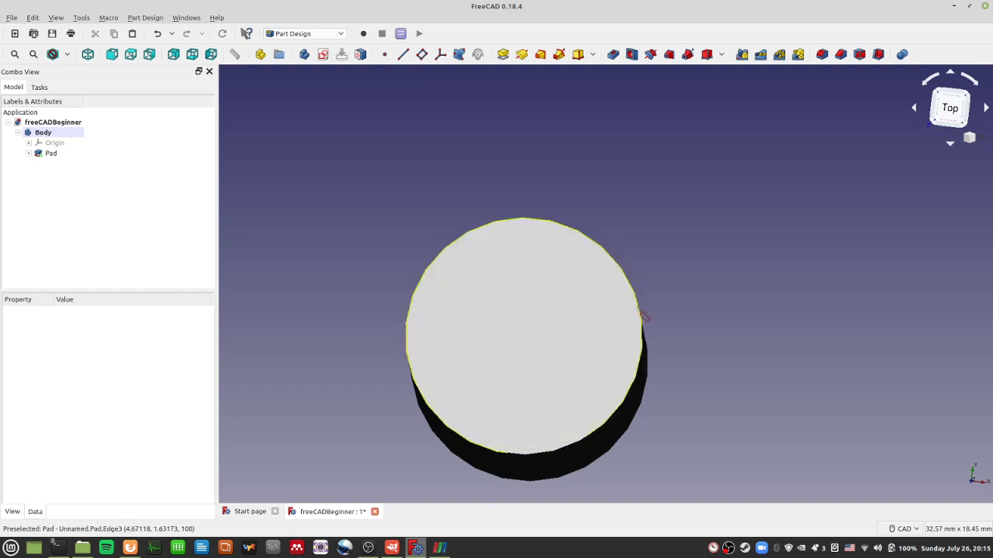
left_click(643, 316)
left_click(519, 337)
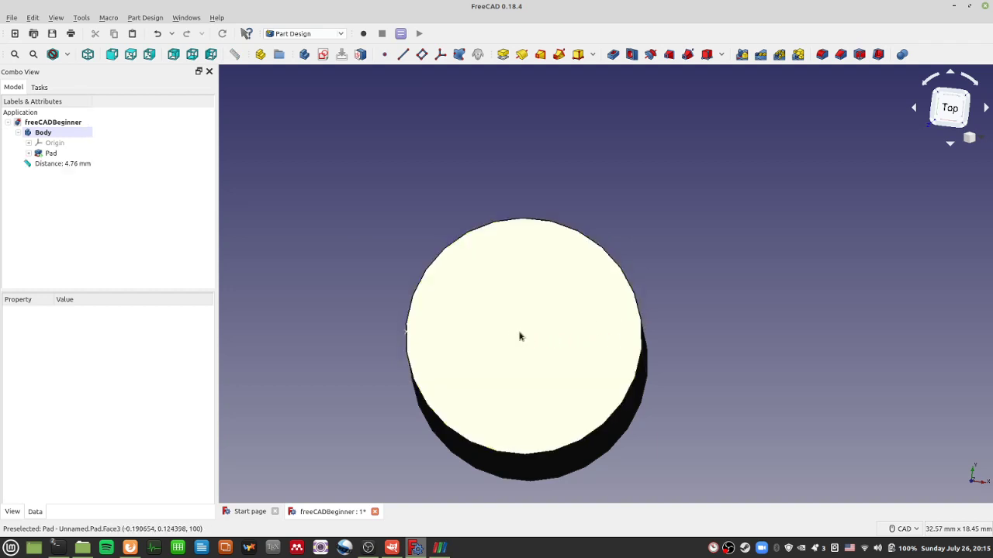
left_click(520, 336)
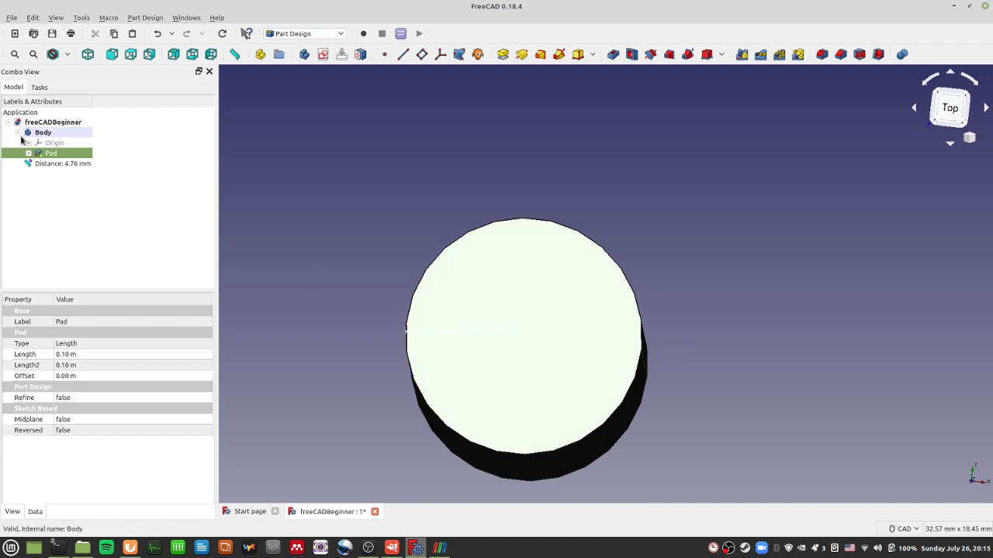
left_click(82, 164)
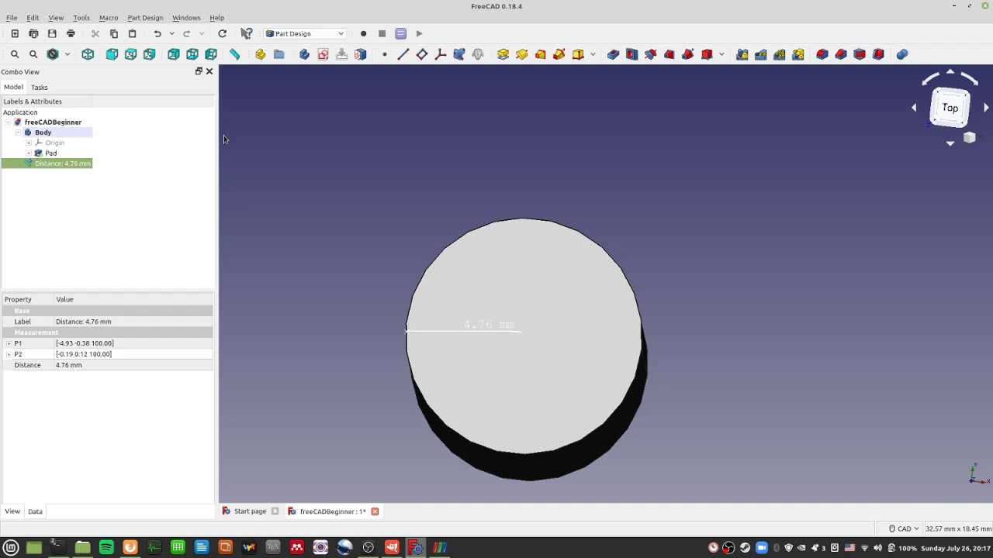
Delete the rim-to-centre distance measurement from the model
left_click(87, 180)
left_click(85, 165)
key("Delete")
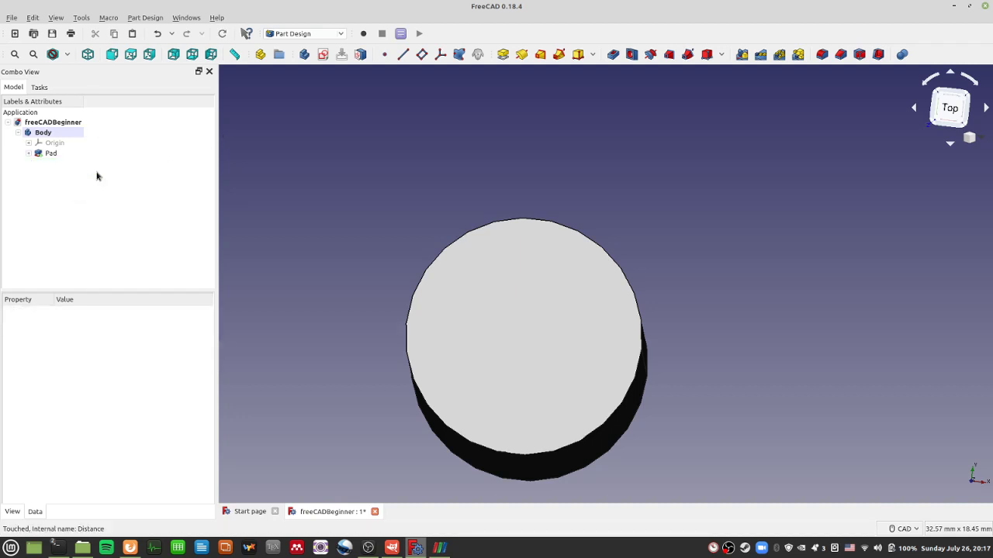
left_click(33, 17)
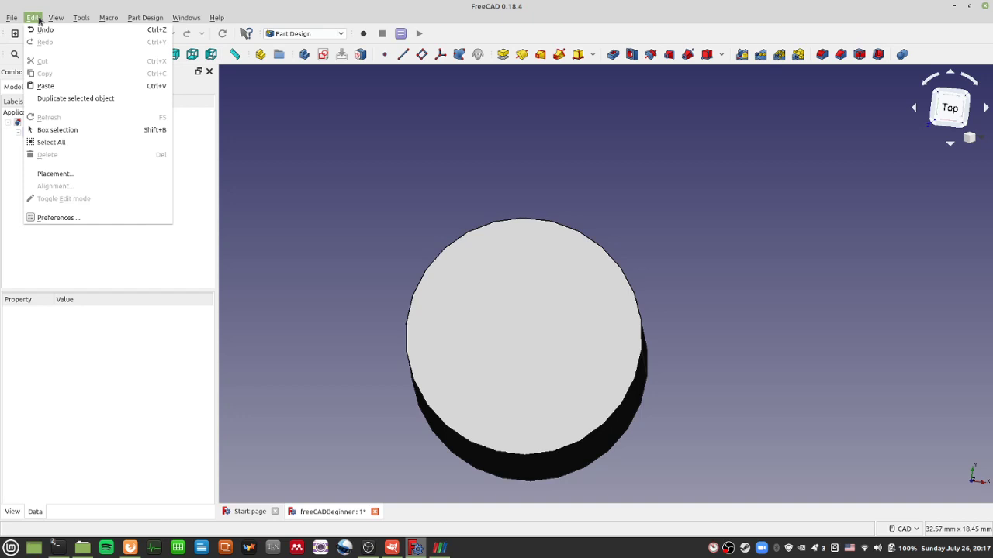
left_click(130, 227)
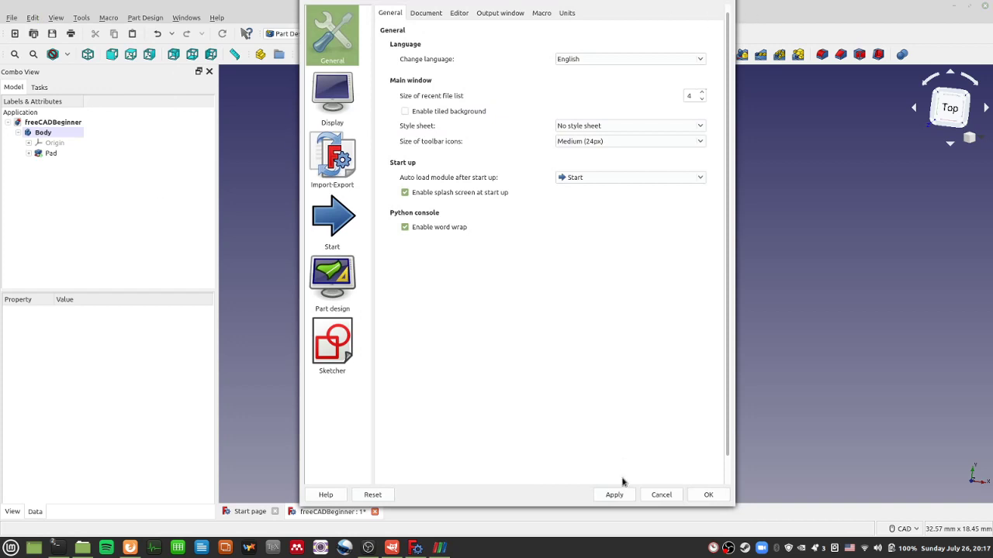
left_click(659, 495)
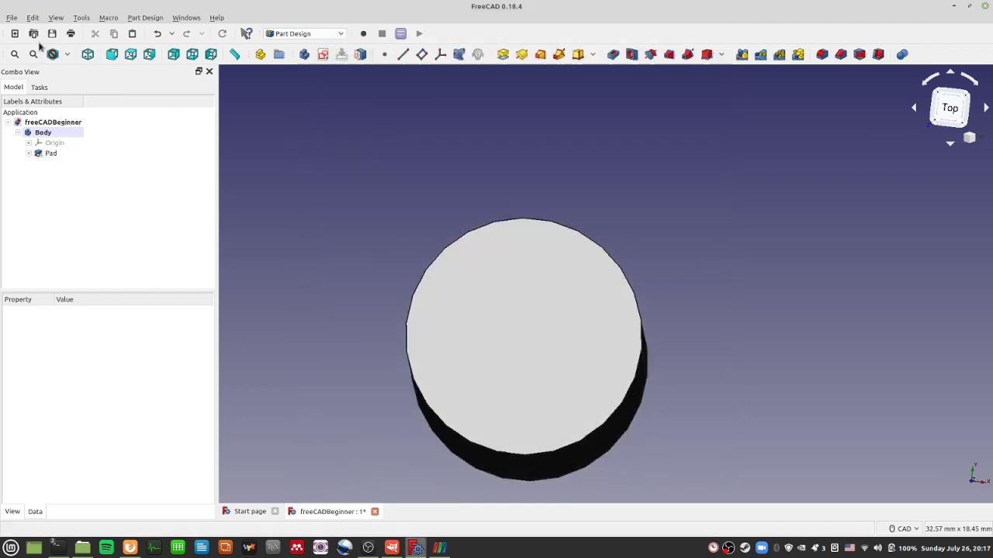
Look through the general preferences, including the document, editor and unit settings
left_click(13, 17)
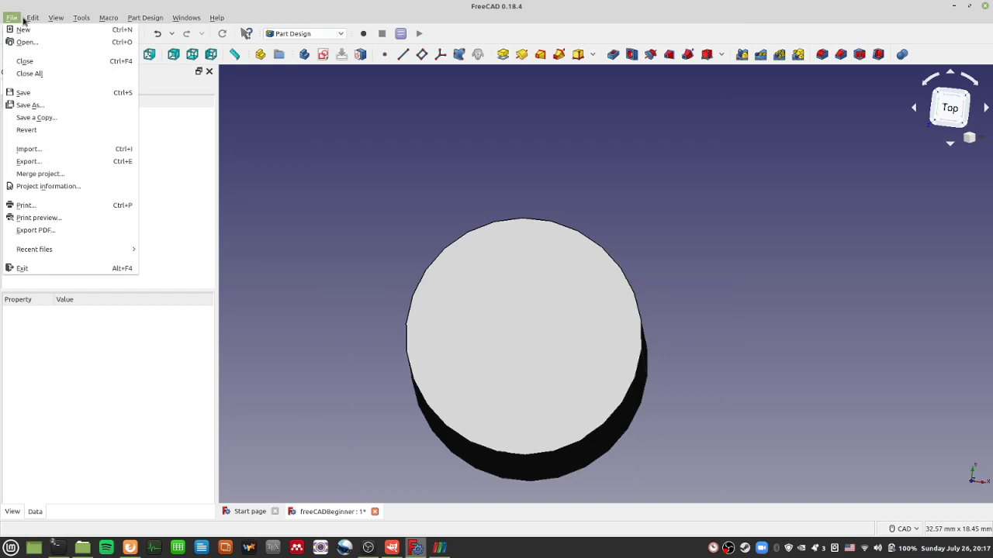
mouse_move(24, 21)
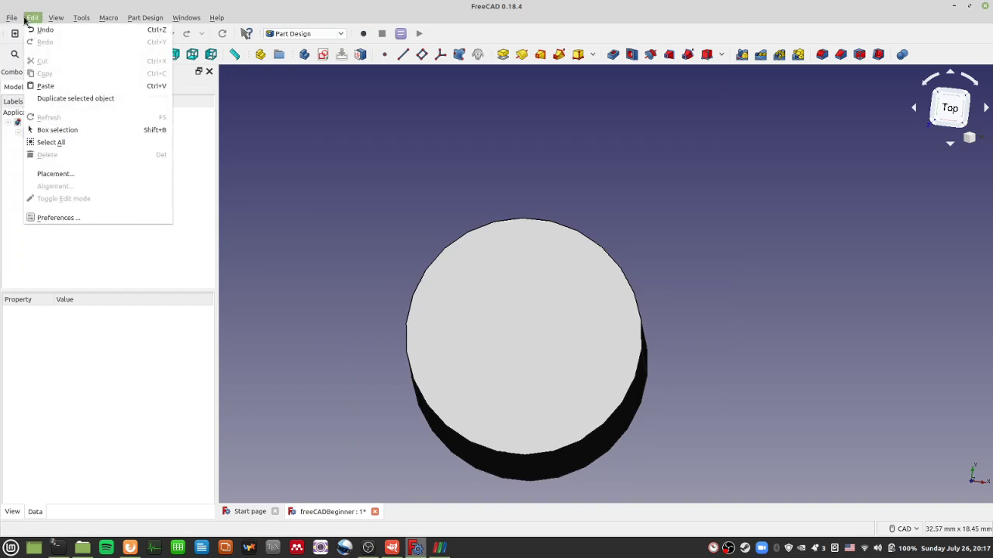
left_click(85, 219)
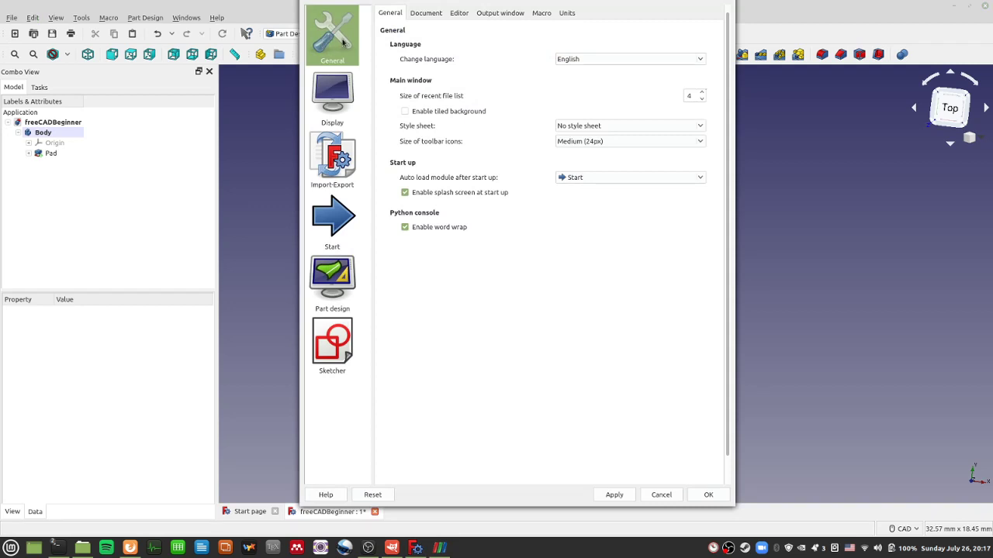
left_click(566, 13)
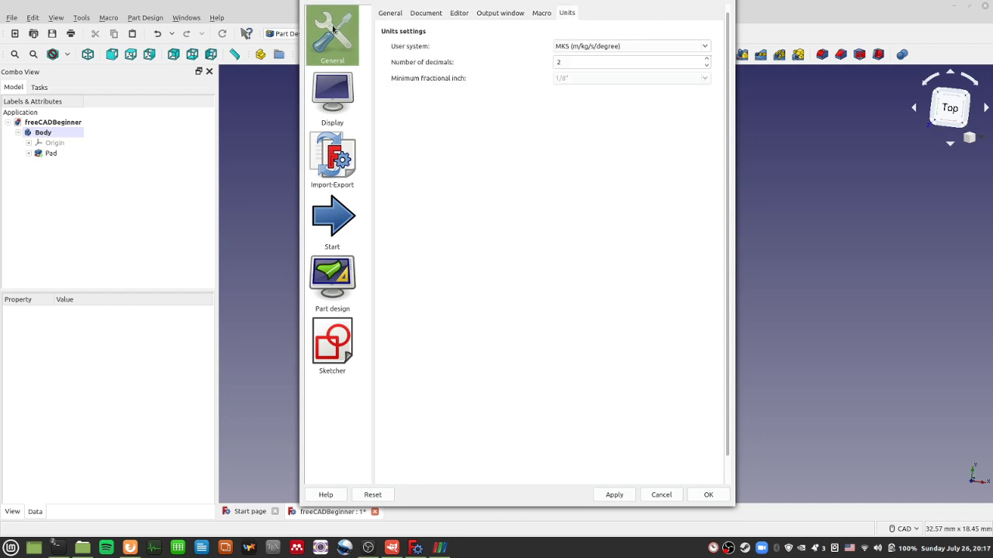
left_click(390, 14)
left_click(425, 14)
left_click(456, 14)
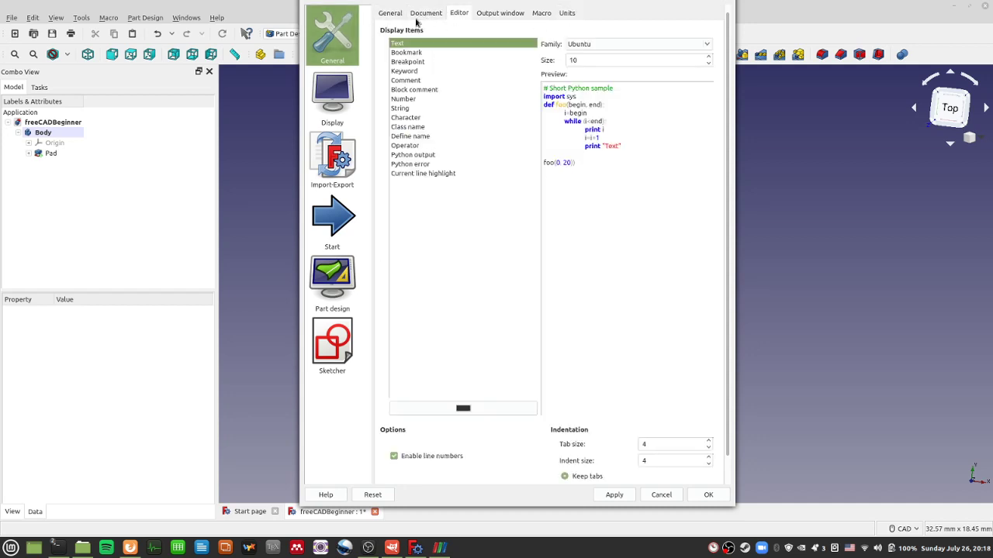
left_click(392, 14)
left_click(570, 17)
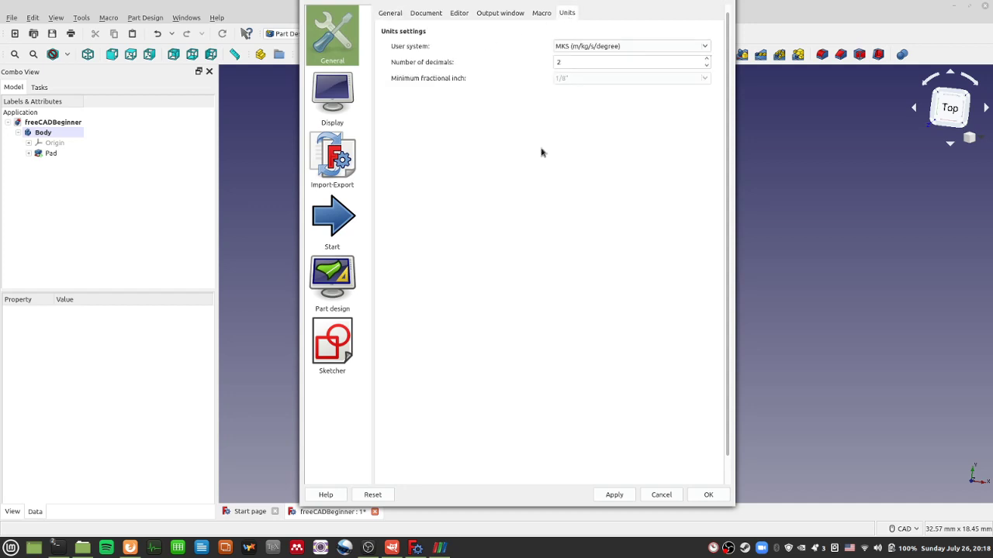
Review the available user unit systems, choose MKS (m/kg/s/degree) and accept the preferences
left_click(647, 48)
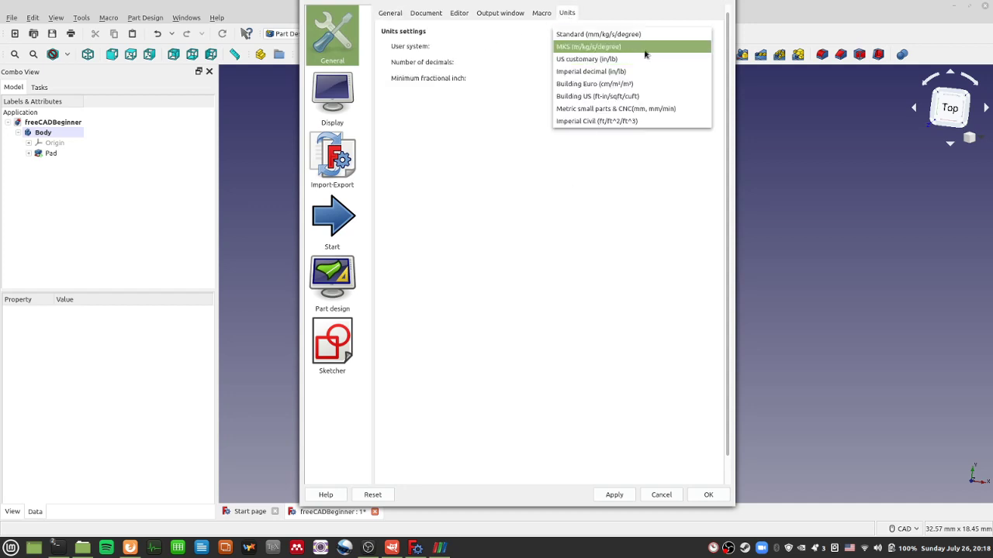
left_click(641, 35)
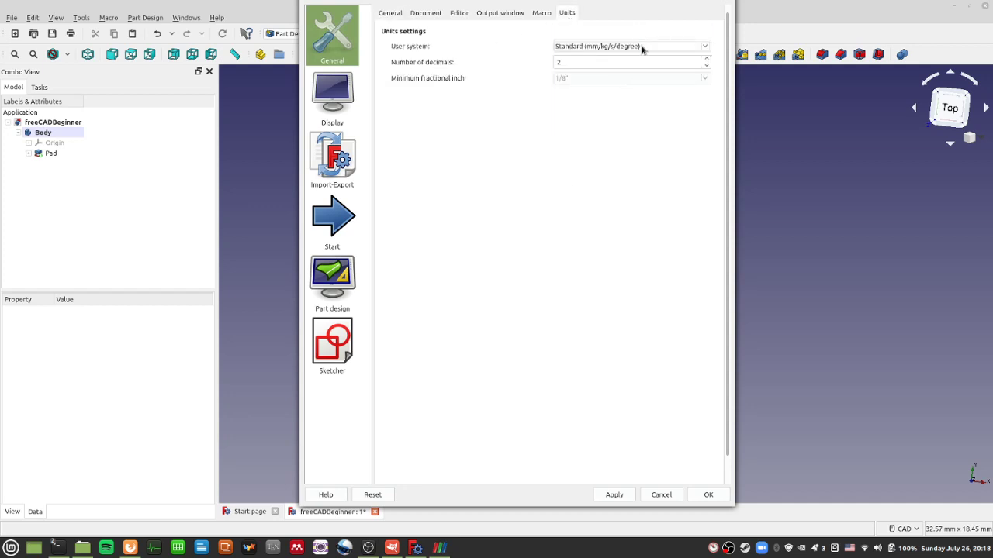
left_click(642, 48)
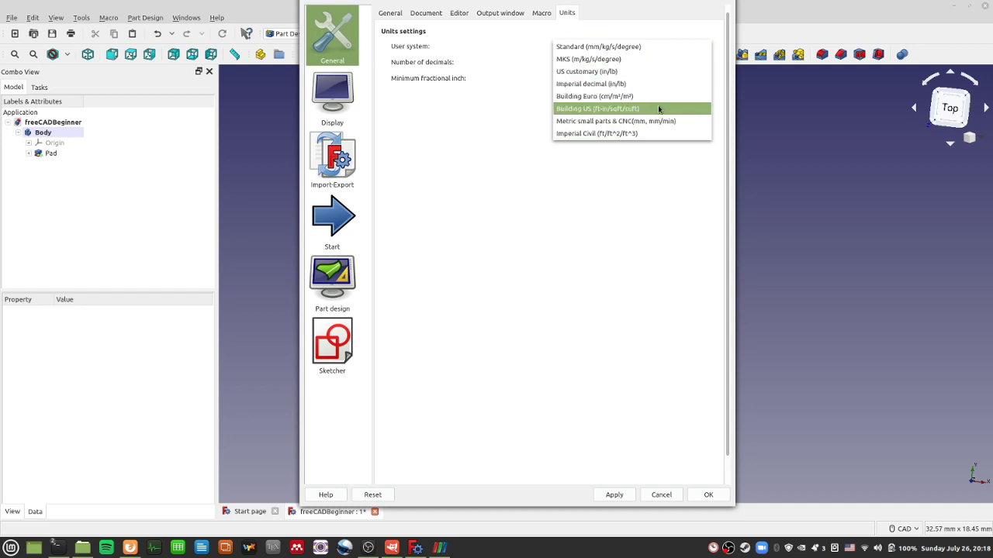
left_click(644, 61)
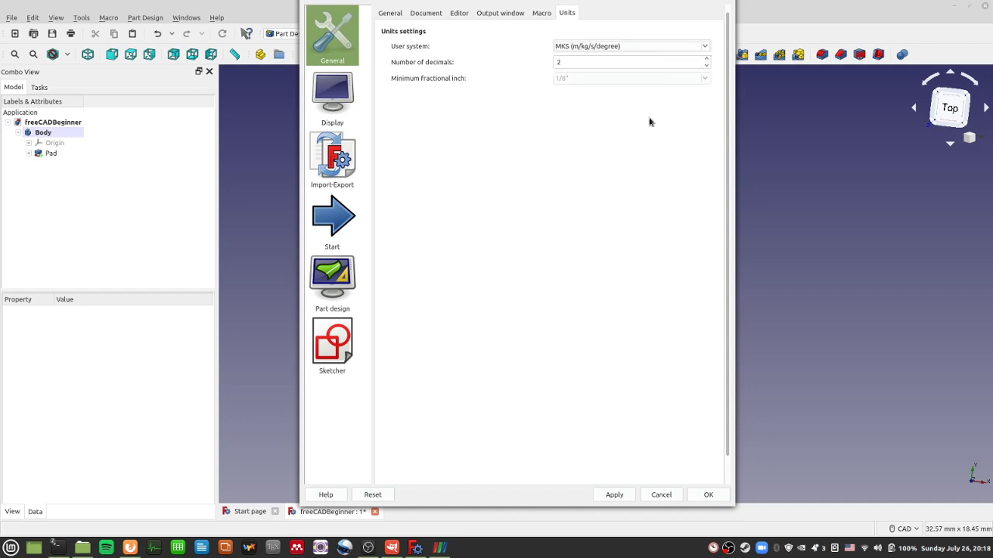
left_click(708, 495)
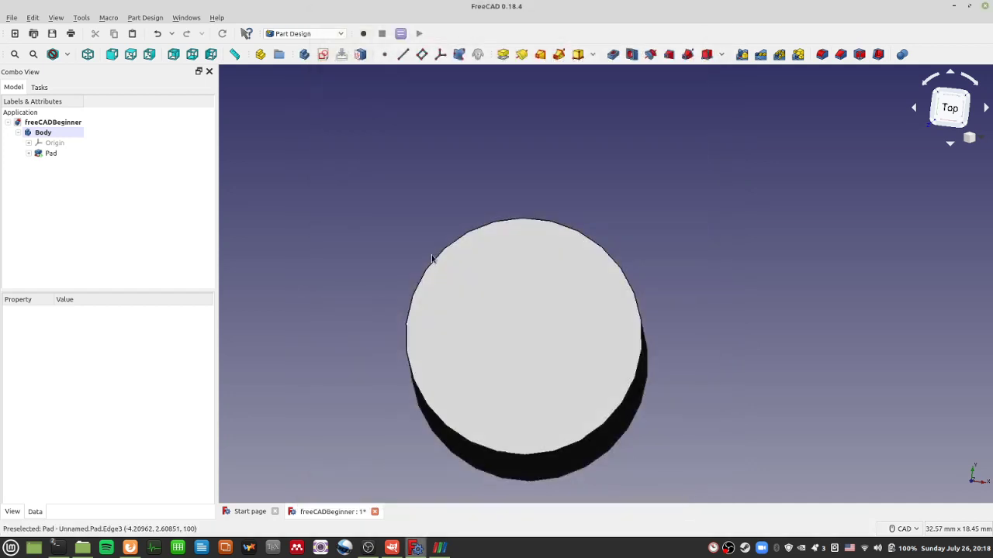
Measure the distance from roughly the top face's centre to its rim and delete that measurement
left_click(235, 54)
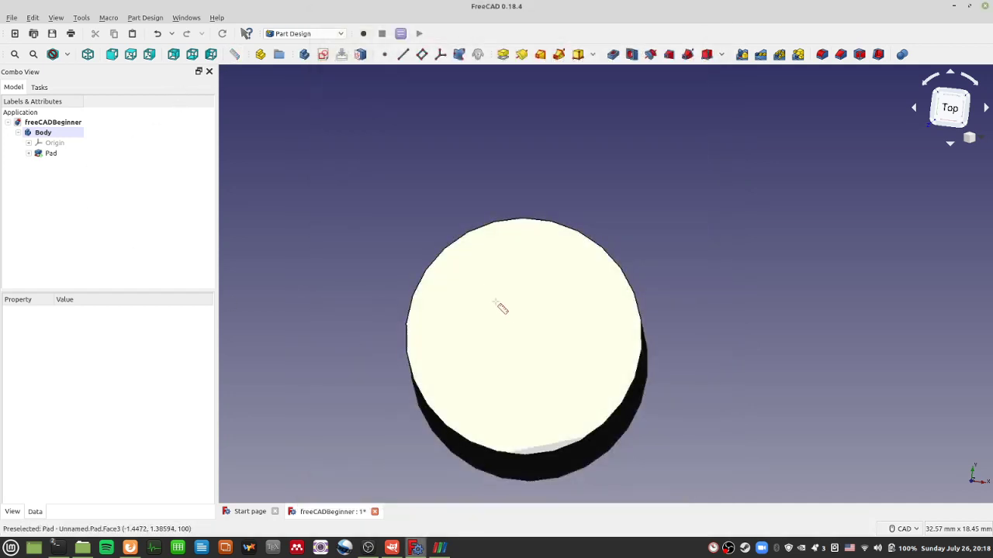
left_click(516, 326)
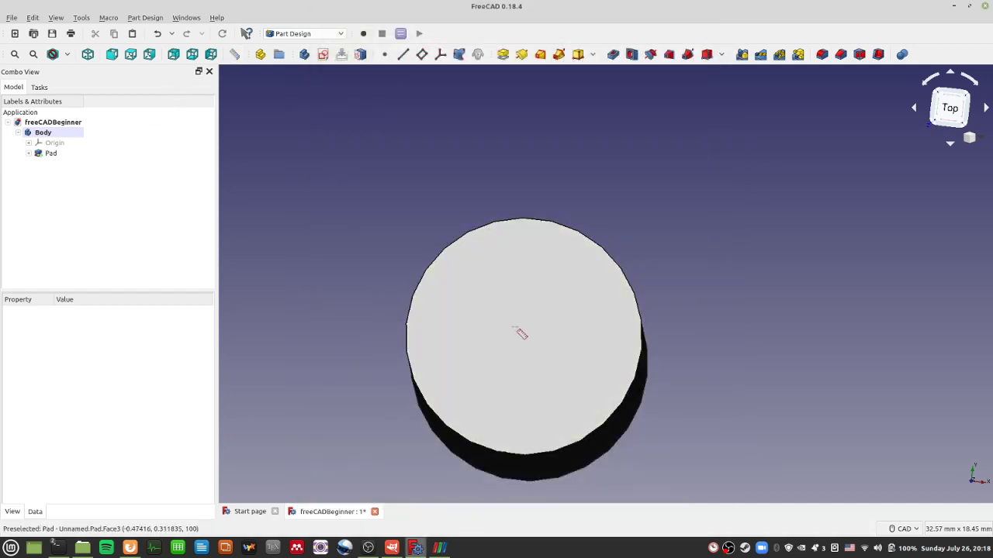
left_click(626, 285)
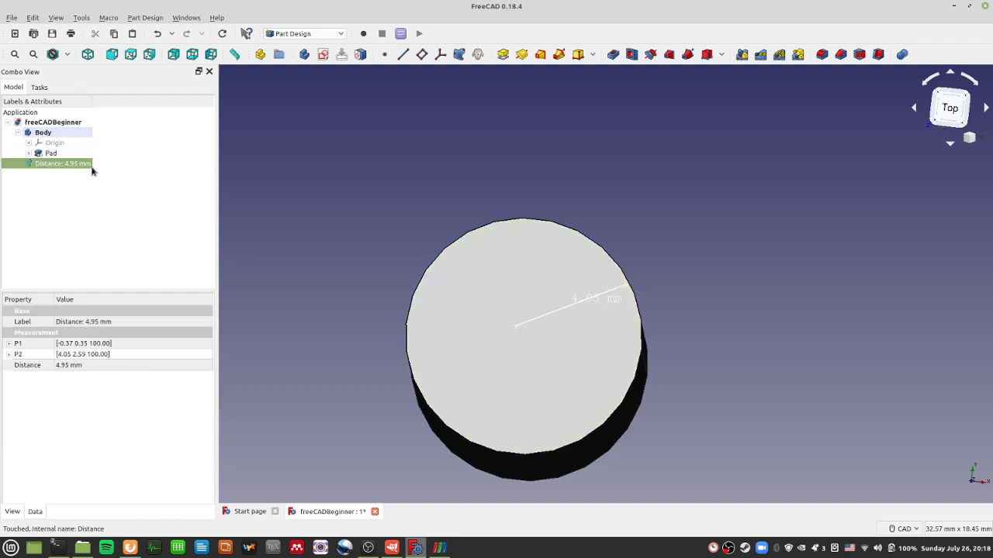
key("Delete")
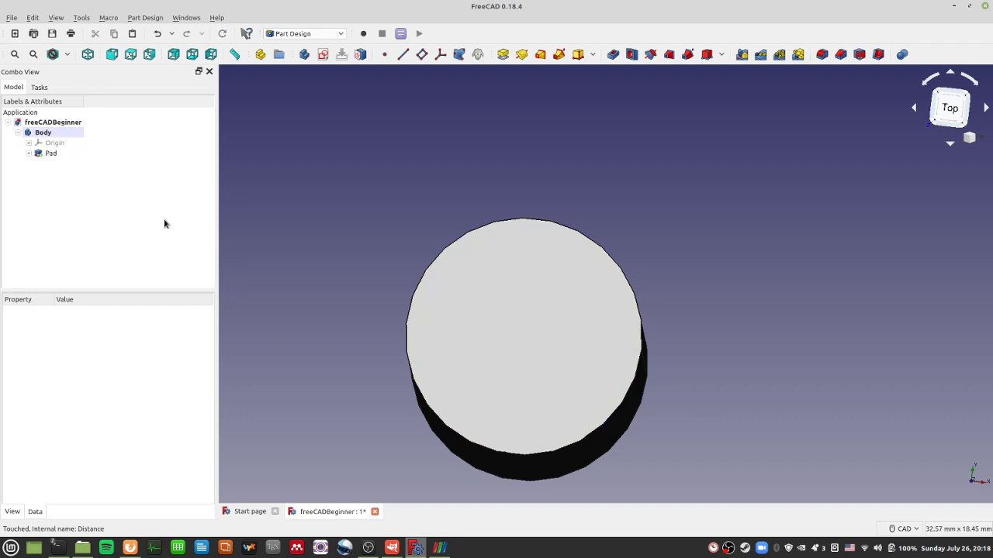
Switch to Firefox, search the web for snappyhexmesh in a new tab and open the OpenFOAM v6 User Guide page on meshing
left_click(10, 17)
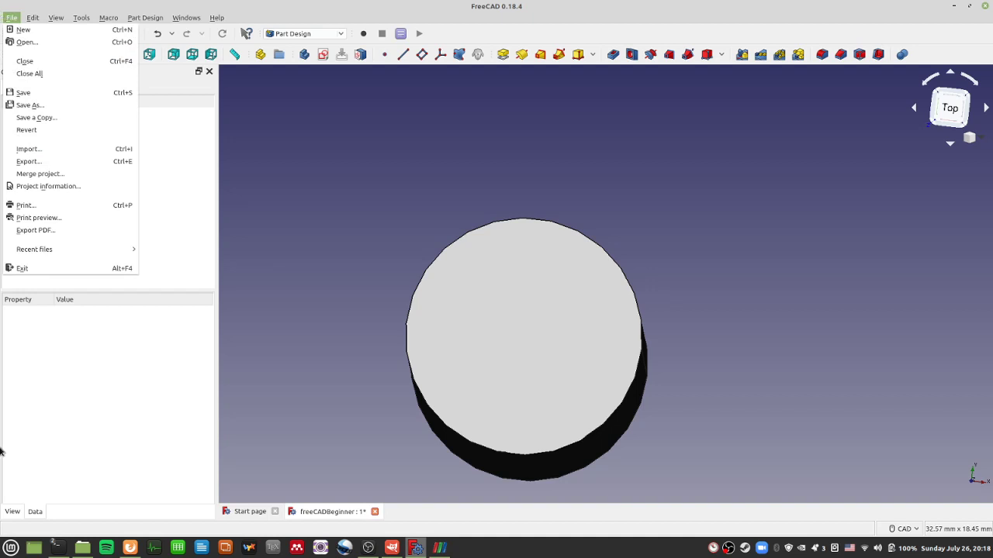
left_click(126, 546)
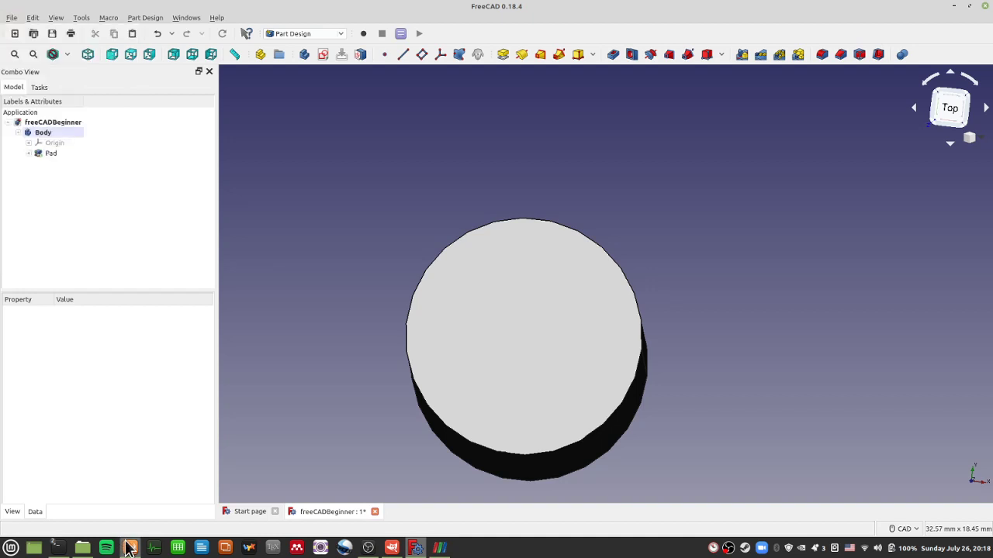
left_click(127, 547)
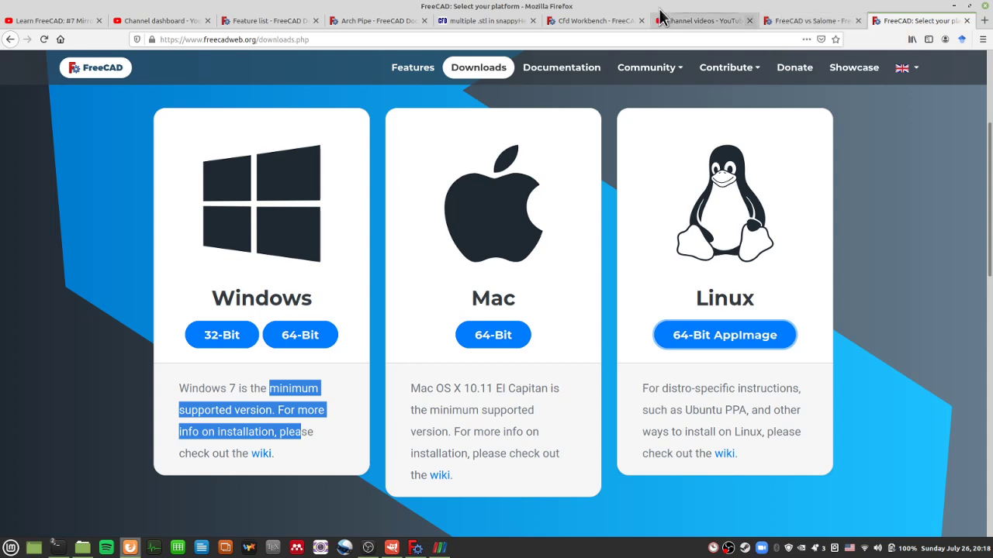
left_click(982, 21)
type("snappyhexmesh")
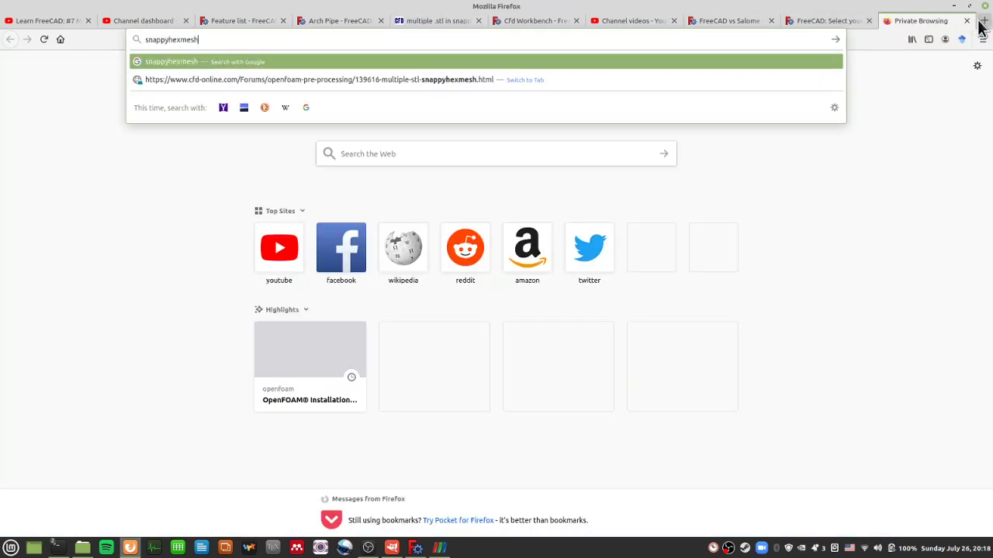
key("Return")
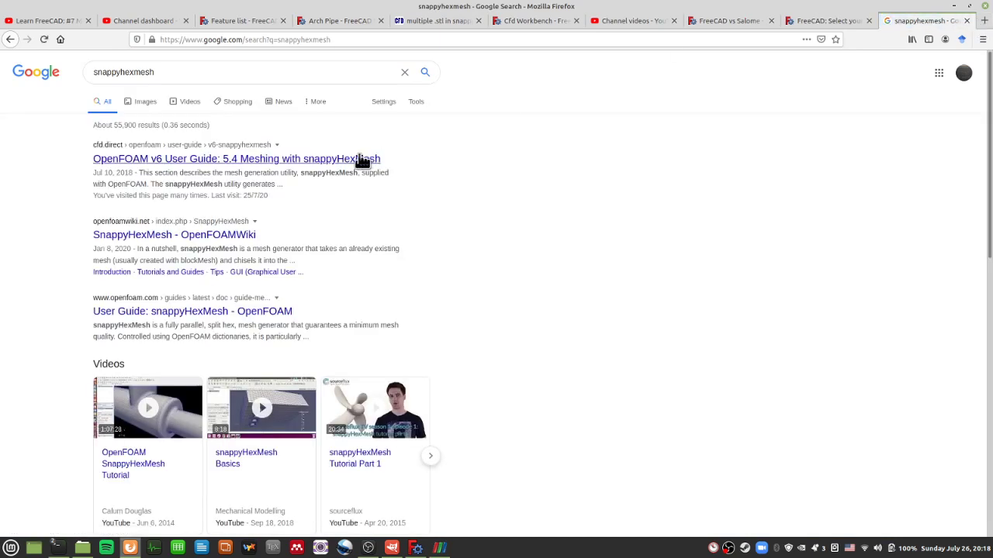
left_click(276, 160)
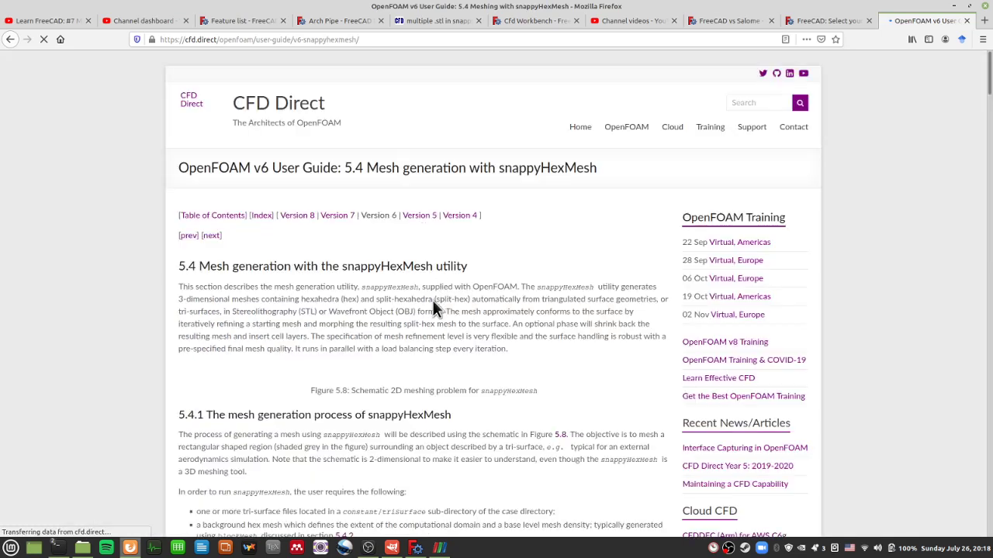
Highlight the supported geometry formats, Wavefront Object (OBJ) and Stereolithography (STL), in the snappyHexMesh introduction
scroll(433, 300, "down", 2)
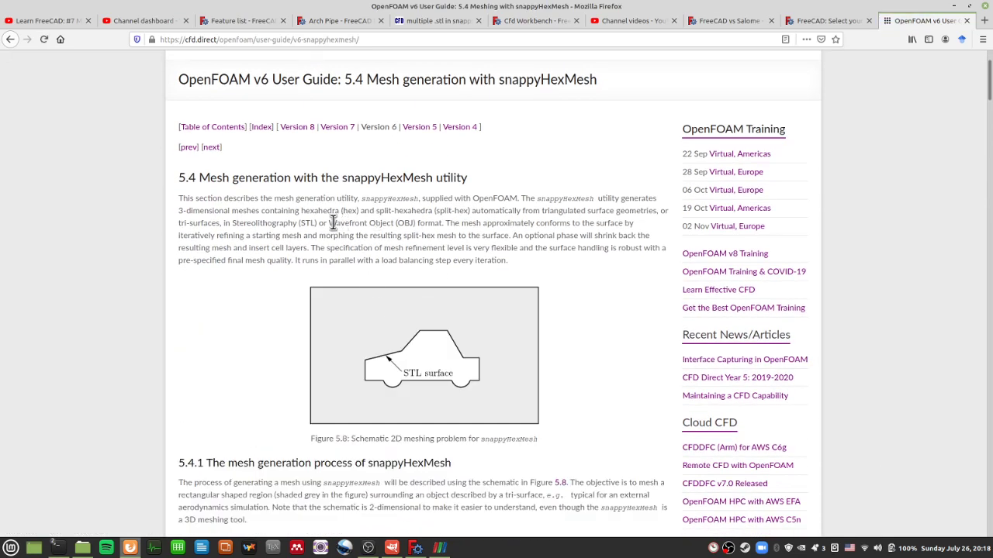
left_click_drag(328, 222, 415, 224)
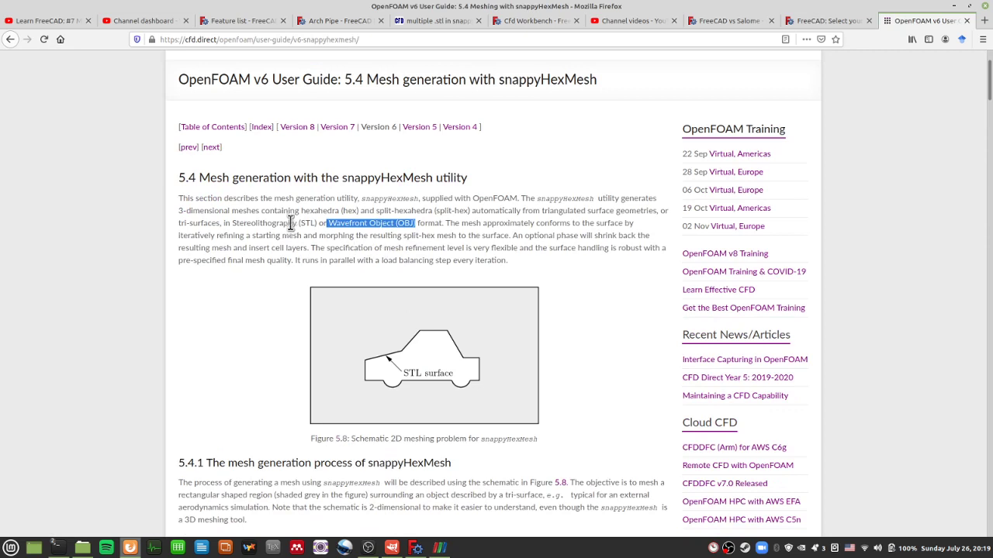
left_click_drag(317, 223, 232, 224)
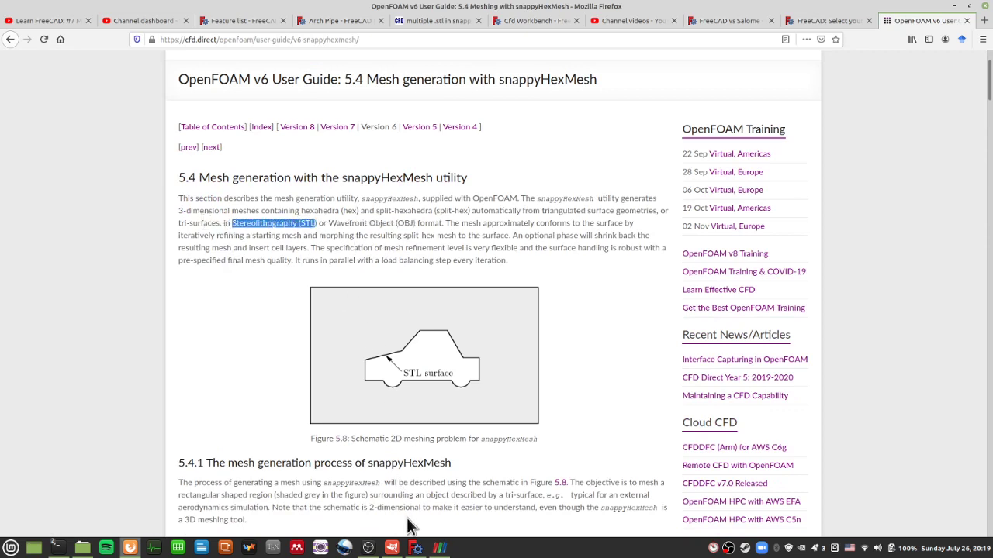
Switch back to FreeCAD, create a new empty document and close it again
left_click(416, 547)
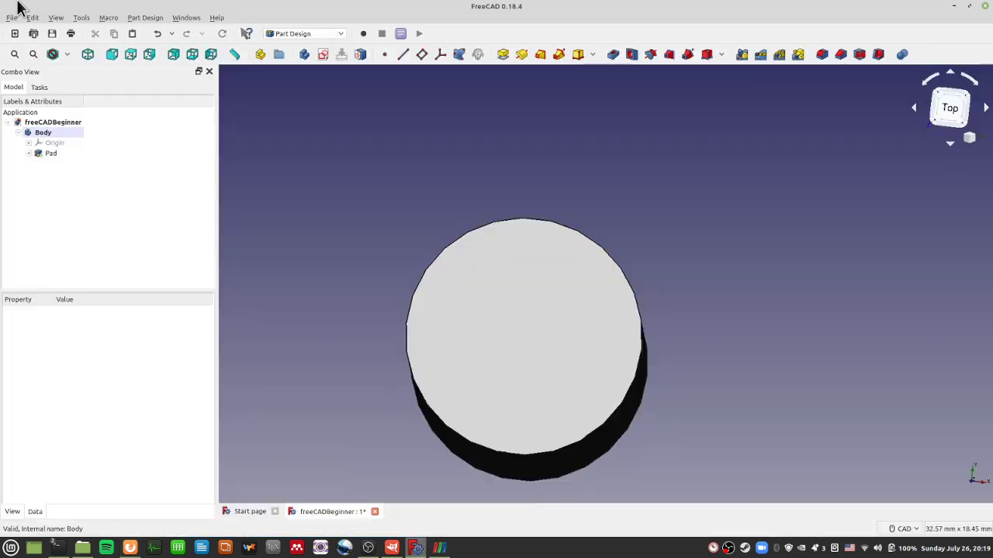
left_click(15, 33)
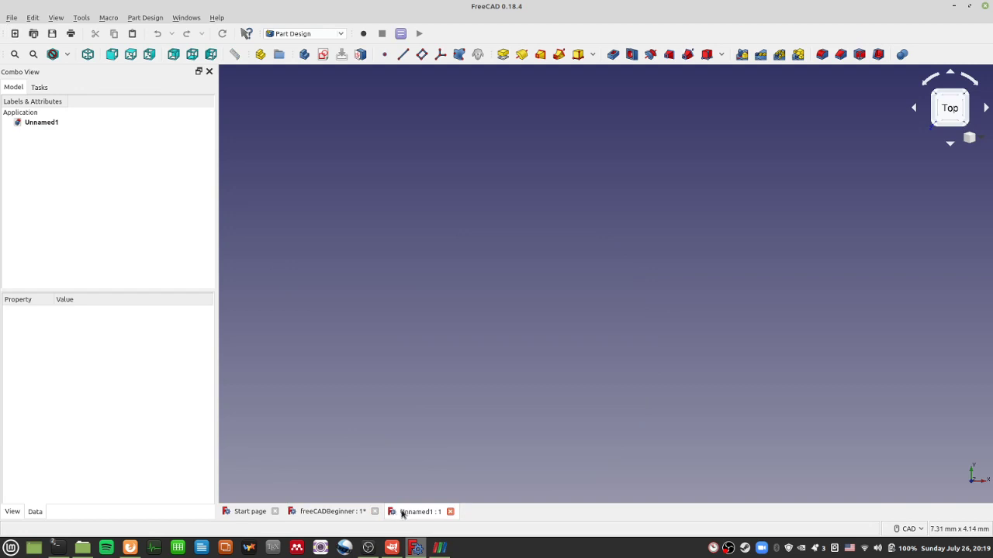
left_click(451, 511)
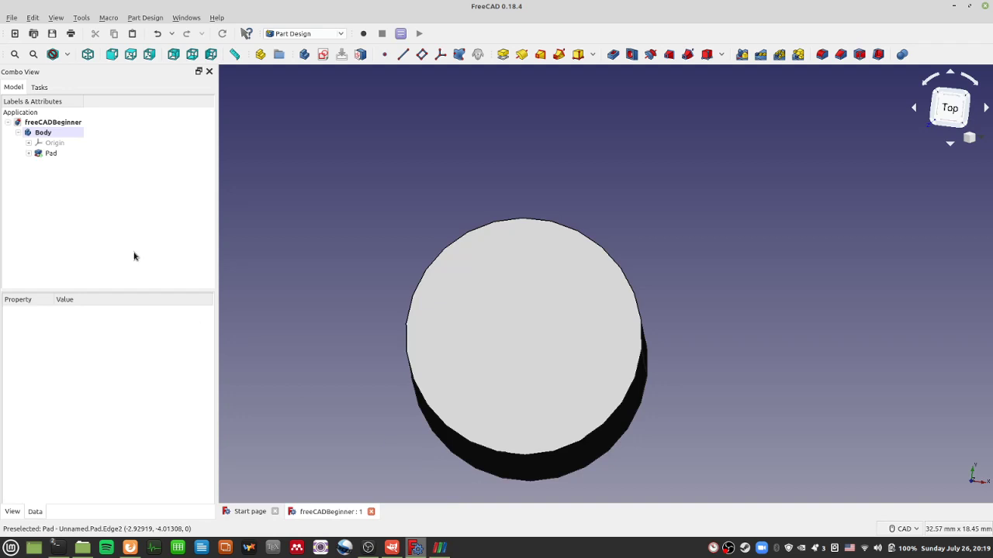
Try to export the cylinder model without selecting an object
left_click(9, 15)
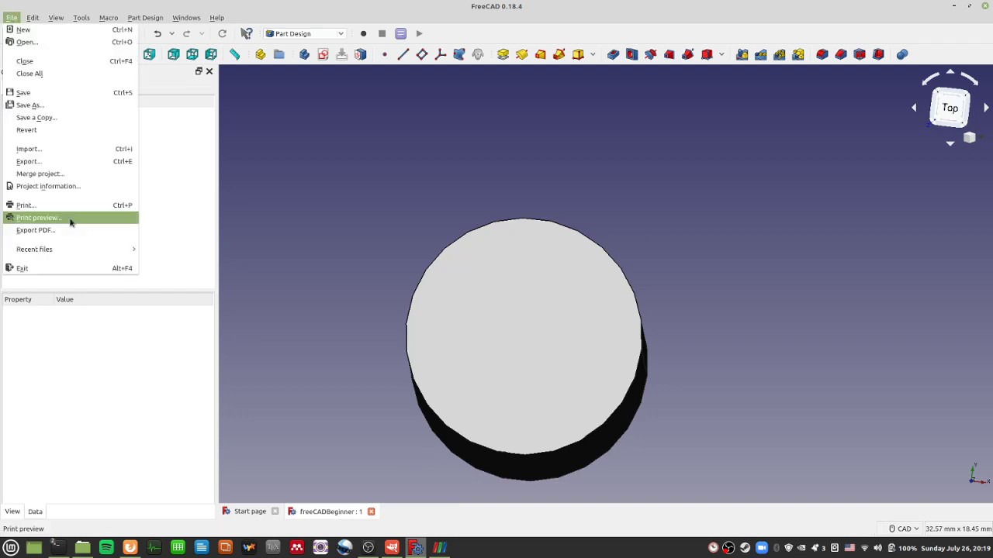
left_click(89, 168)
left_click(551, 265)
Select the cylinder's Pad and export it to the FreeCAD Files folder as an STL Mesh named beginCylinder
left_click(469, 315)
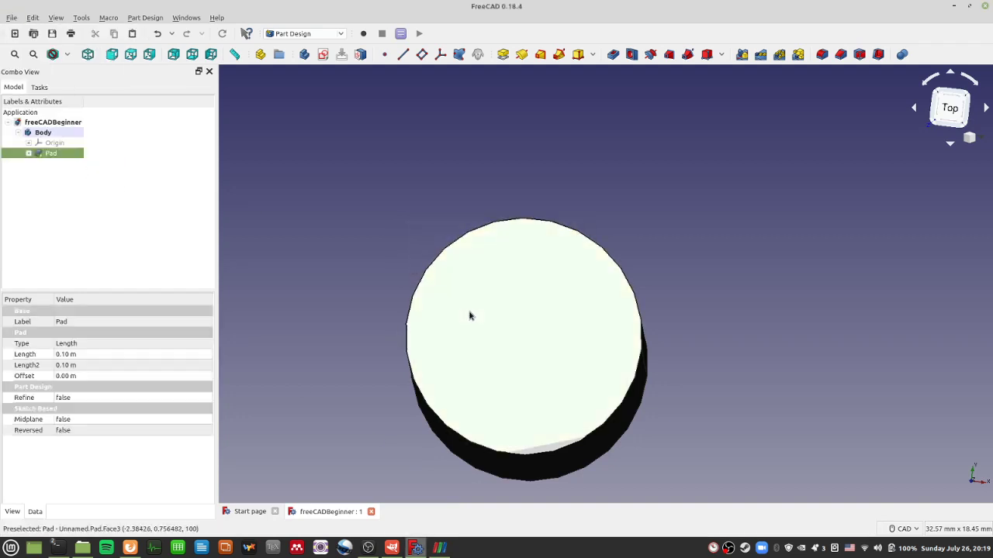
left_click(516, 394)
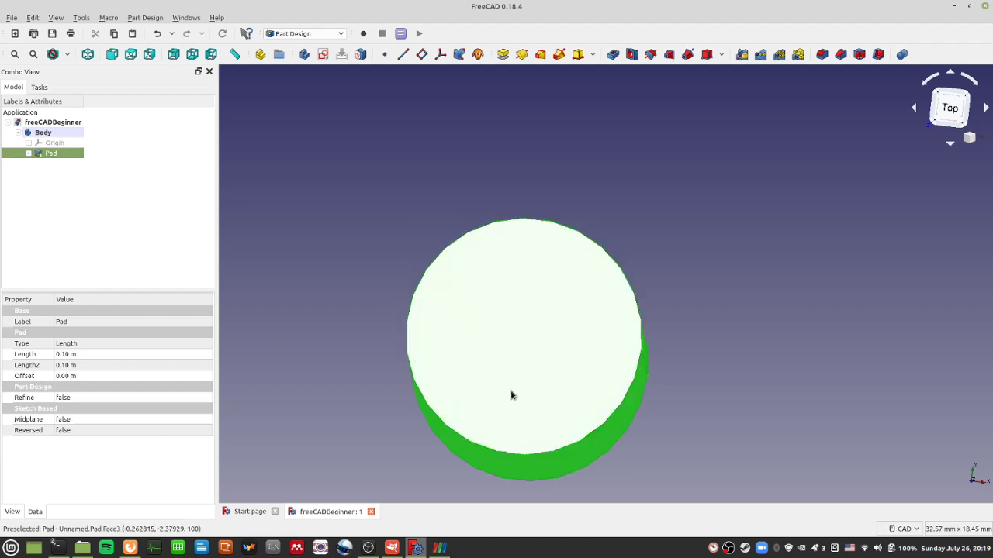
left_click(54, 132)
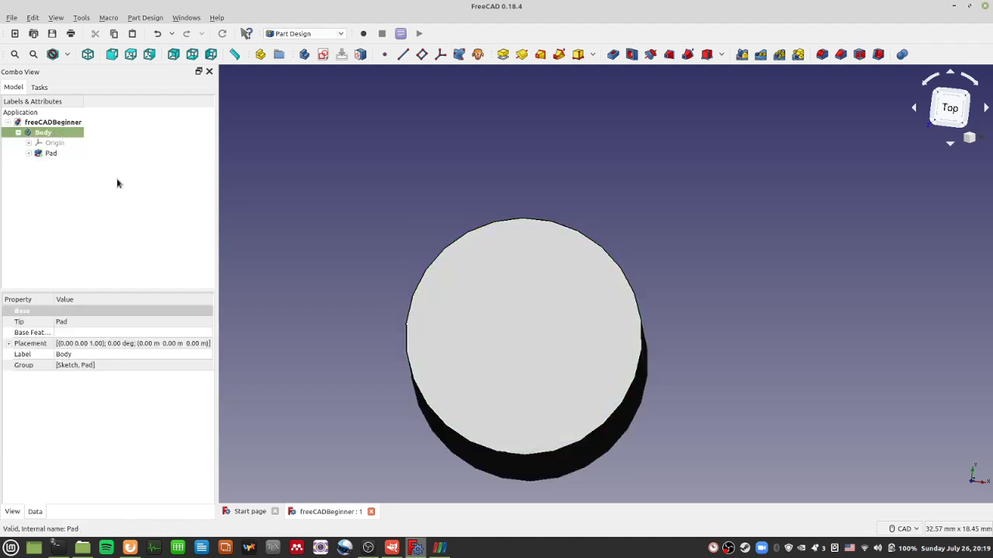
left_click(496, 333)
middle_click_drag(737, 383, 423, 284)
left_click(427, 286)
left_click(31, 17)
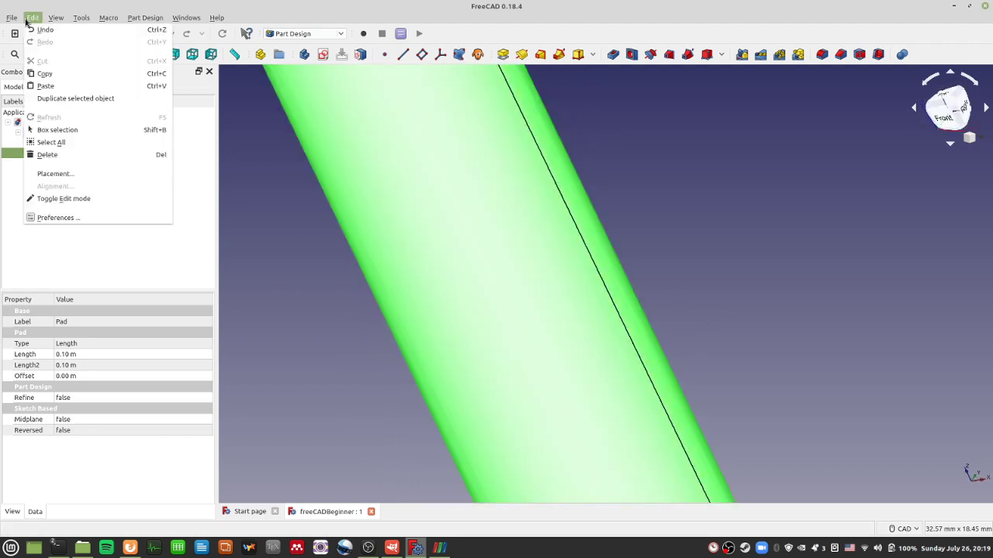
left_click(51, 167)
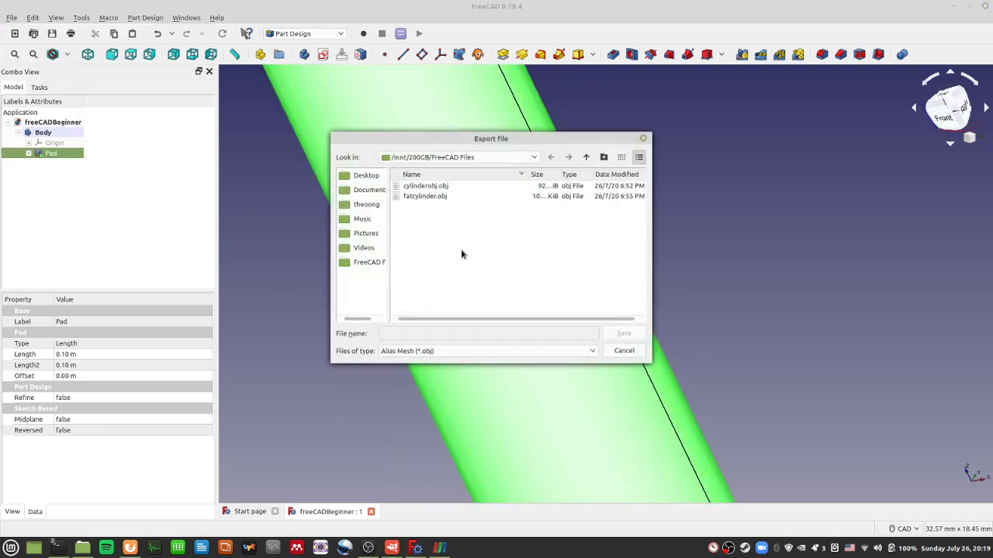
left_click(473, 351)
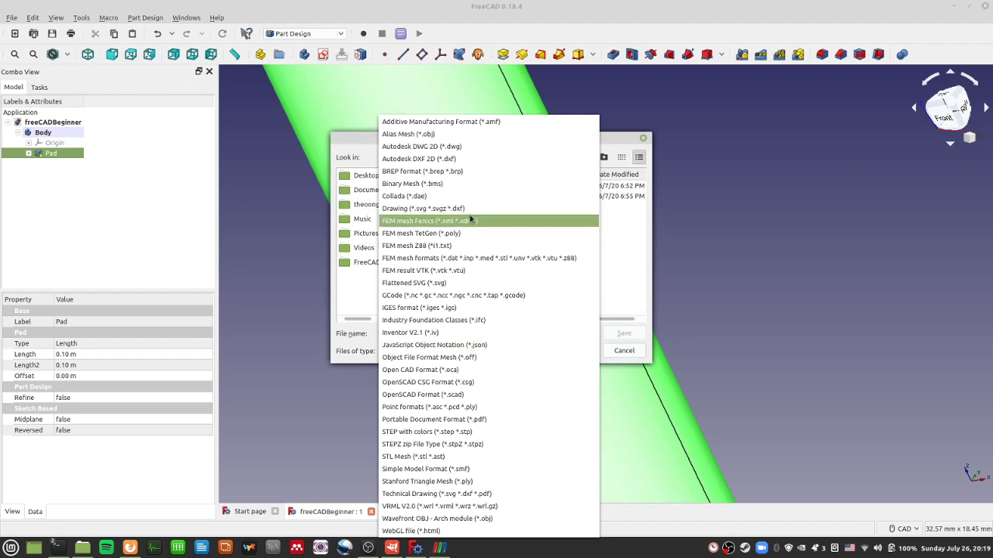
left_click(466, 457)
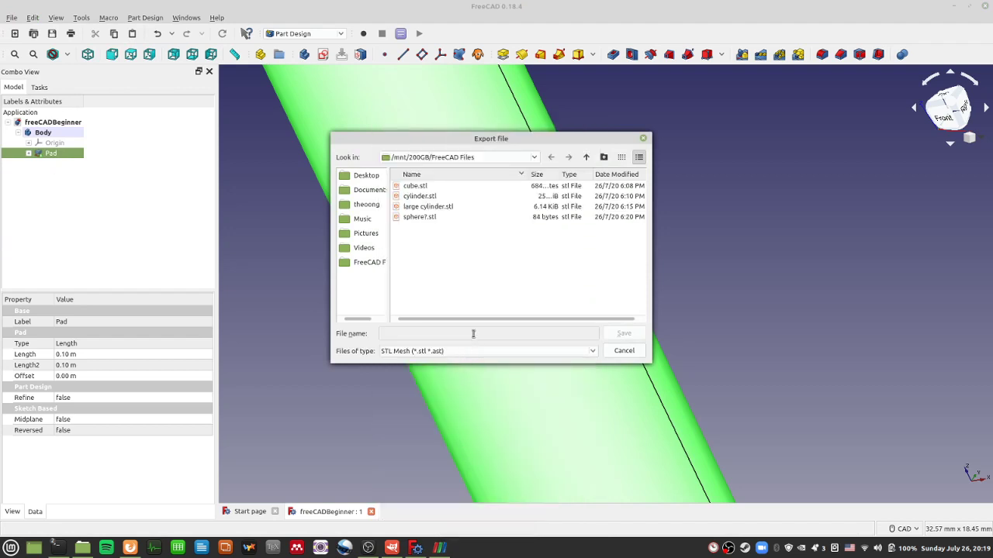
left_click(473, 334)
type("beginCylinder")
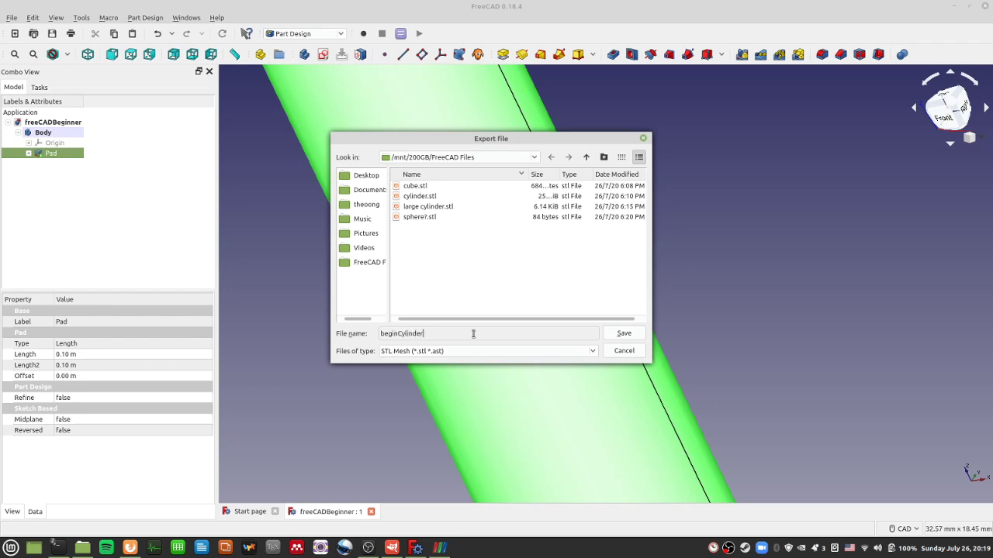
key("Return")
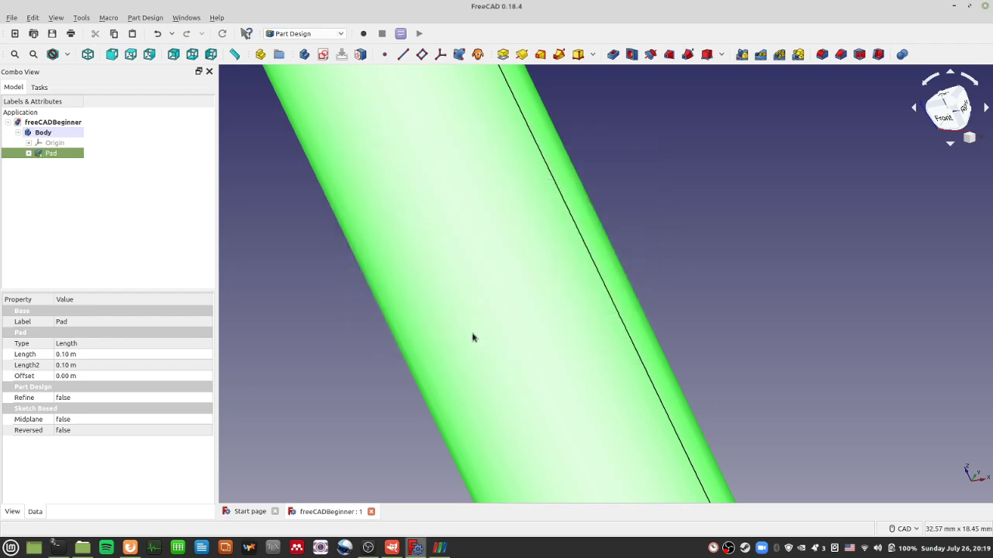
Export the selected Pad again as an Alias Mesh (*.obj) file named beginCylinder
left_click(11, 17)
left_click(66, 161)
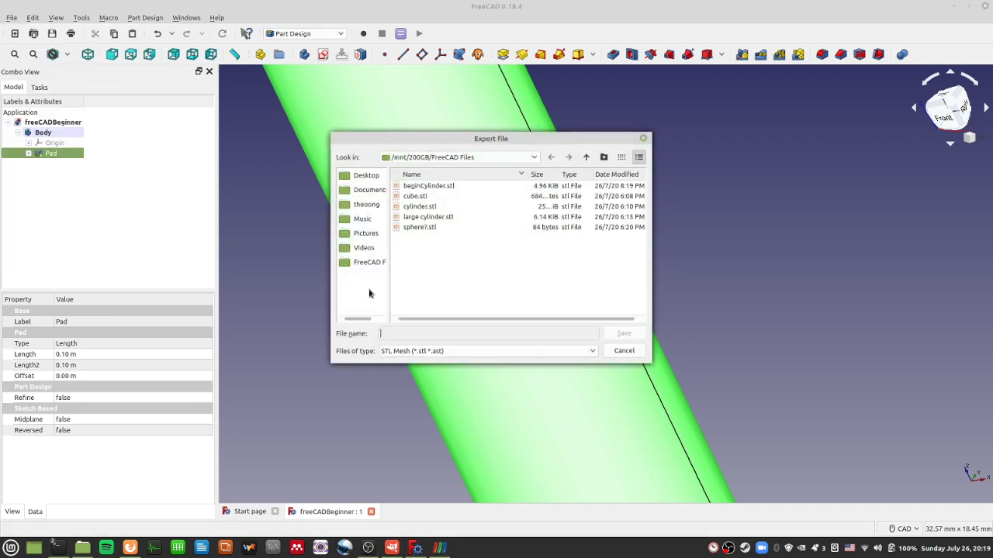
left_click(416, 350)
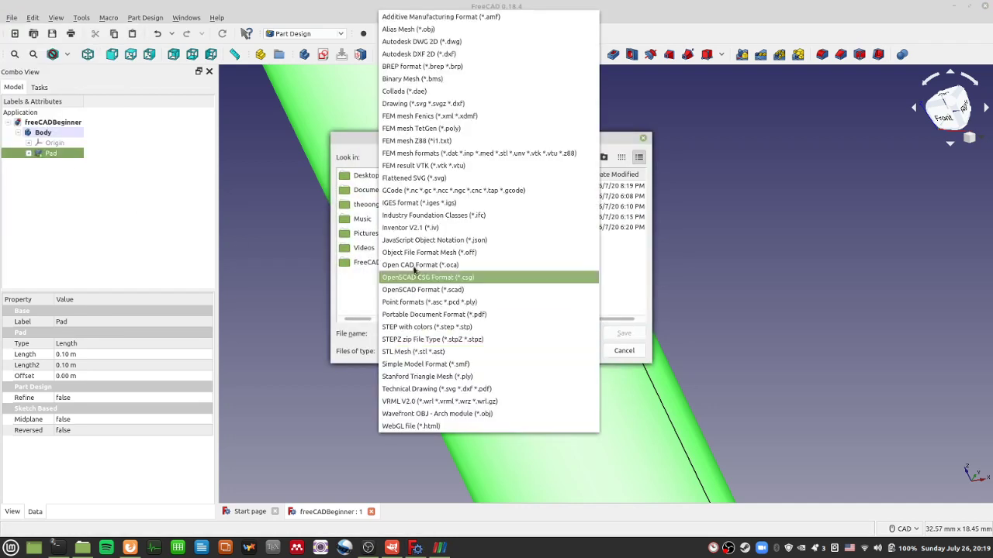
left_click(431, 29)
left_click(432, 350)
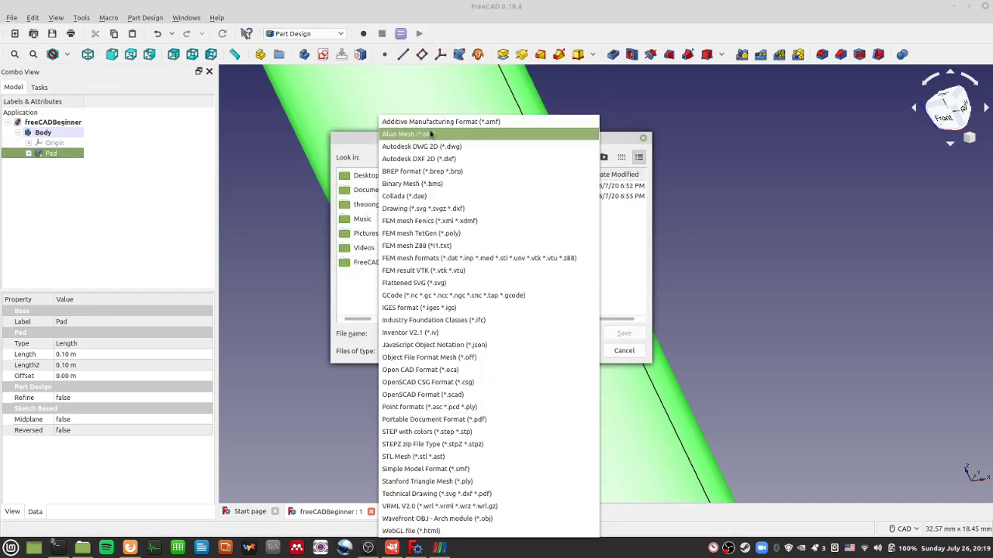
left_click(375, 348)
left_click(394, 353)
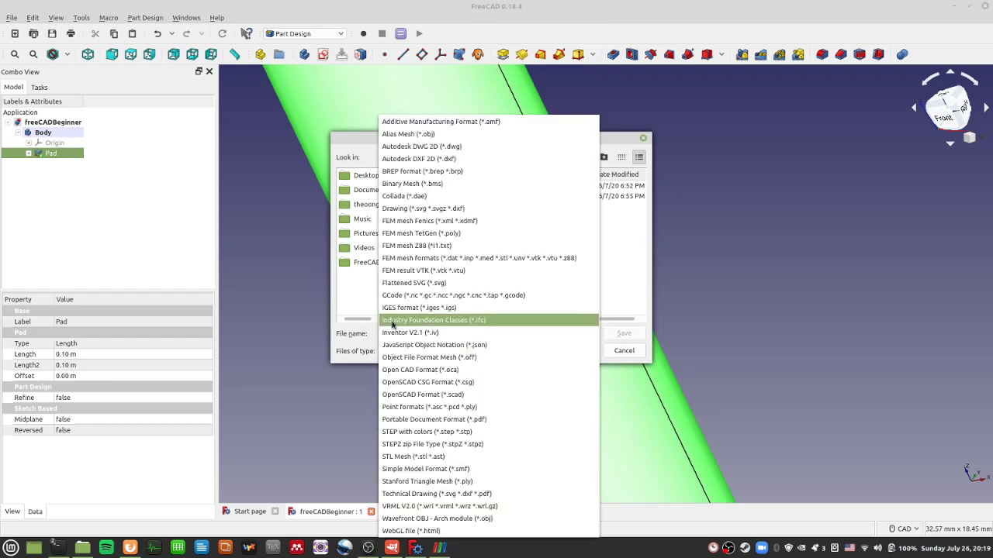
left_click(425, 138)
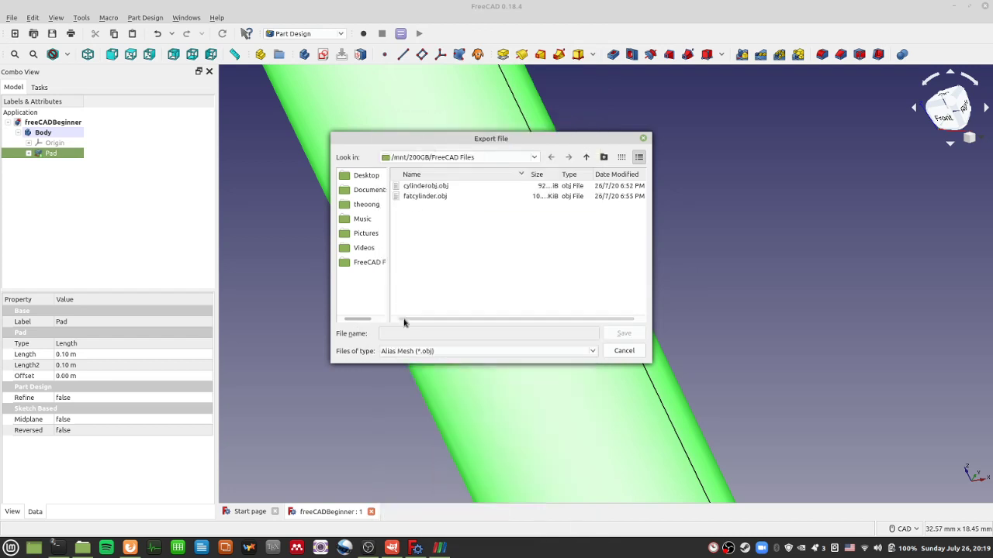
left_click(410, 332)
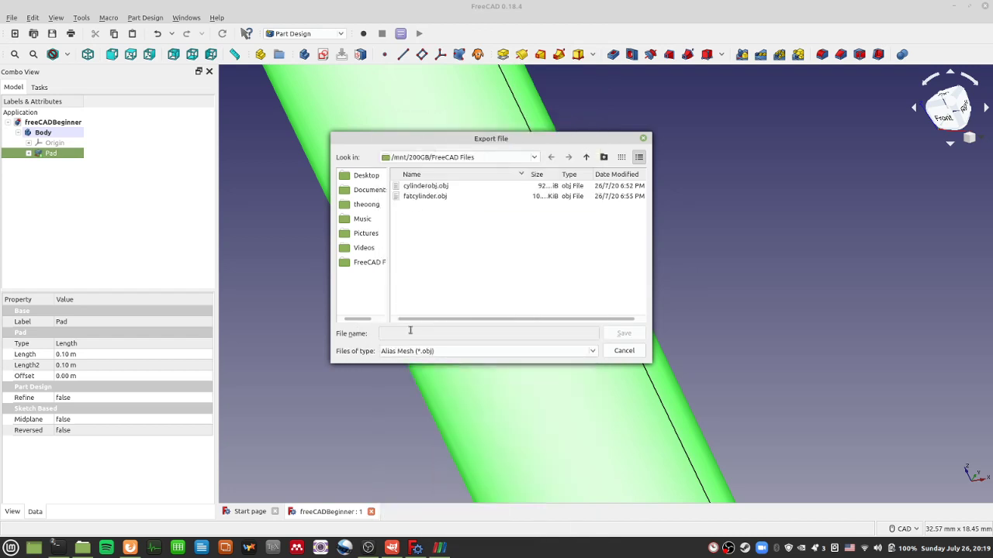
type("beginCylinder")
key("Return")
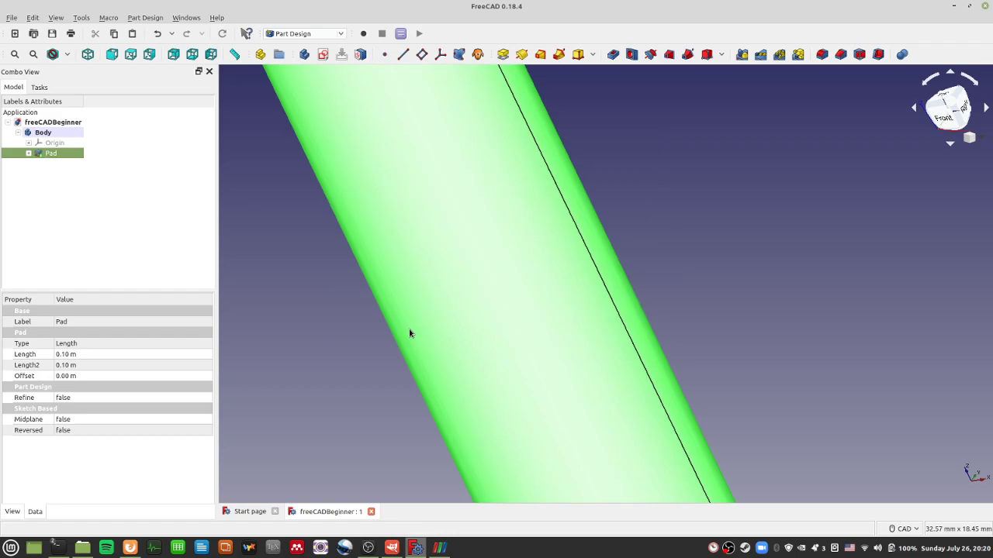
Switch to the terminal opened in the FreeCAD Files folder and list its contents
mouse_move(56, 548)
mouse_move(172, 487)
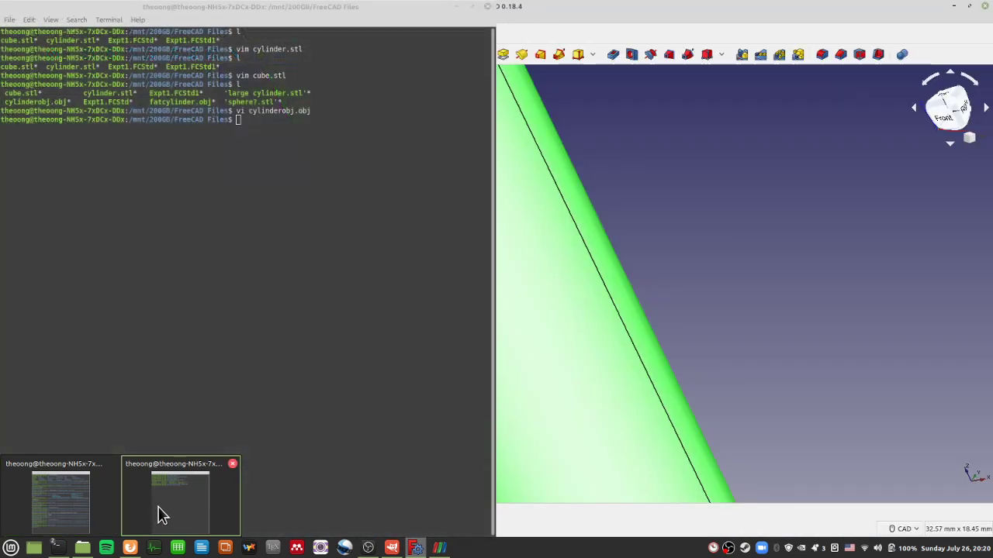
left_click(159, 511)
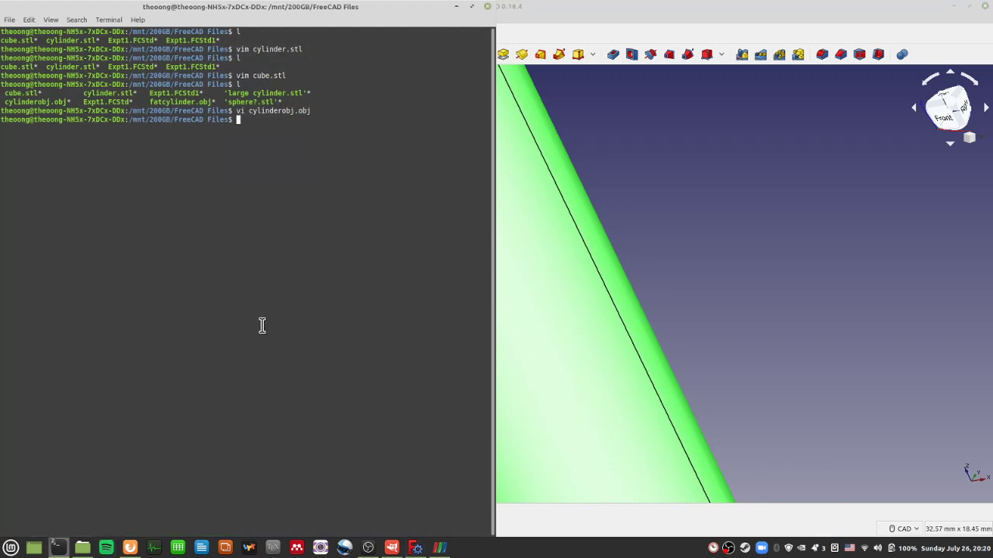
type("l")
key("Return")
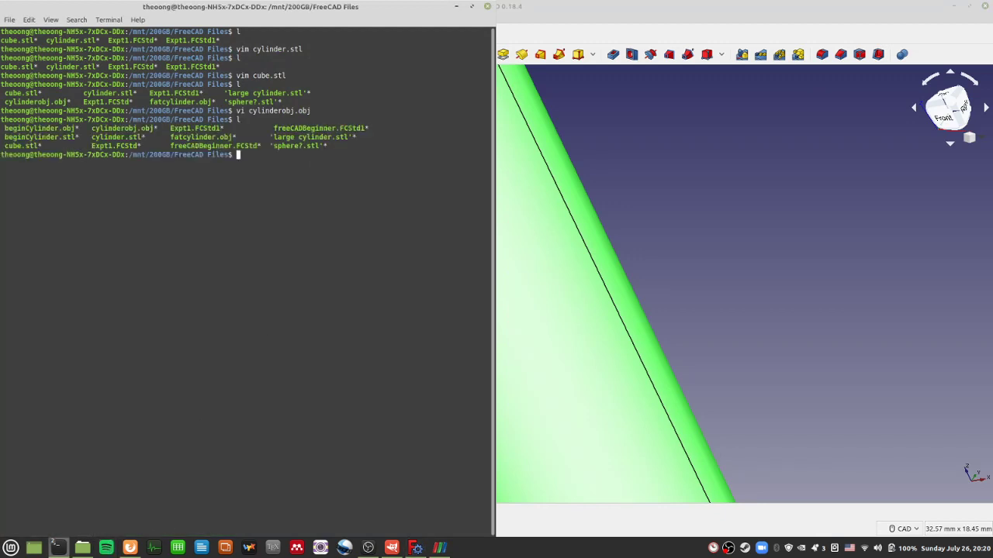
View the contents of beginCylinder.stl in vi and quit the editor
type("vi be")
key("Tab")
type("stl")
key("Return")
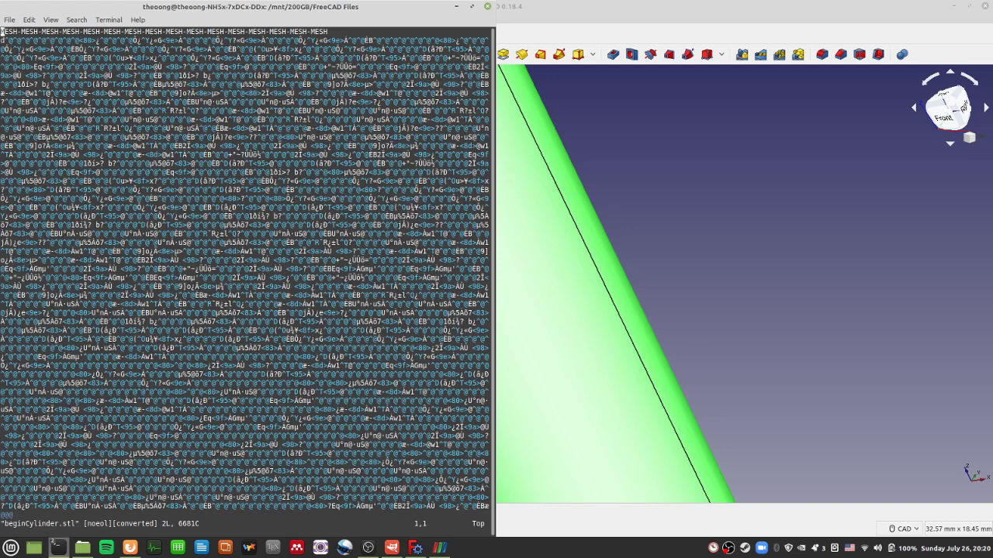
type(":q")
key("Return")
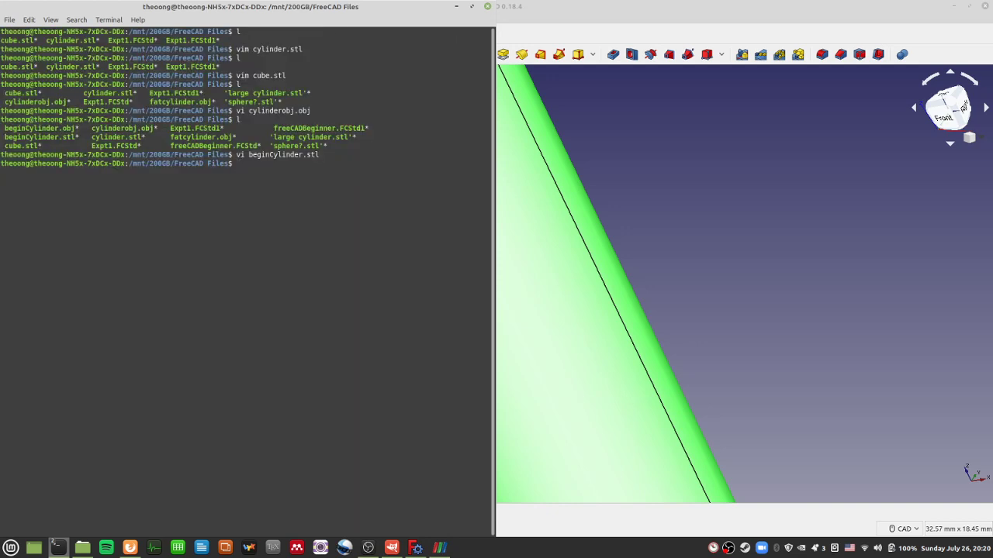
Open beginCylinder.obj in vi and examine its vertex coordinates and vertex normals
type("vi bi")
key("BackSpace")
type("e")
key("Tab")
type("obj")
key("Return")
key("Page_Down")
key("Page_Down")
key("Page_Down")
key("Page_Down")
key("Page_Down")
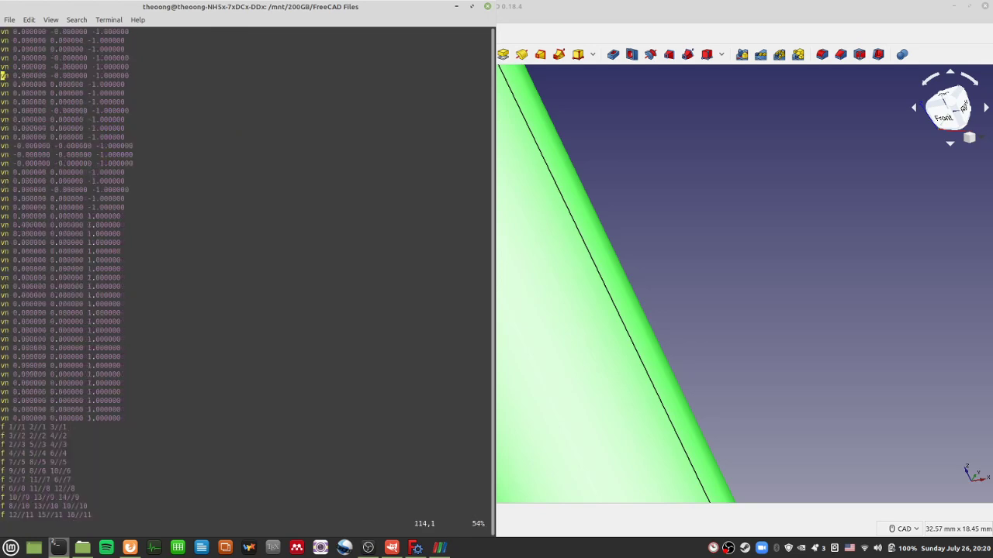
key("Page_Up")
key("Page_Up")
key("Page_Up")
key("Page_Up")
key("Page_Up")
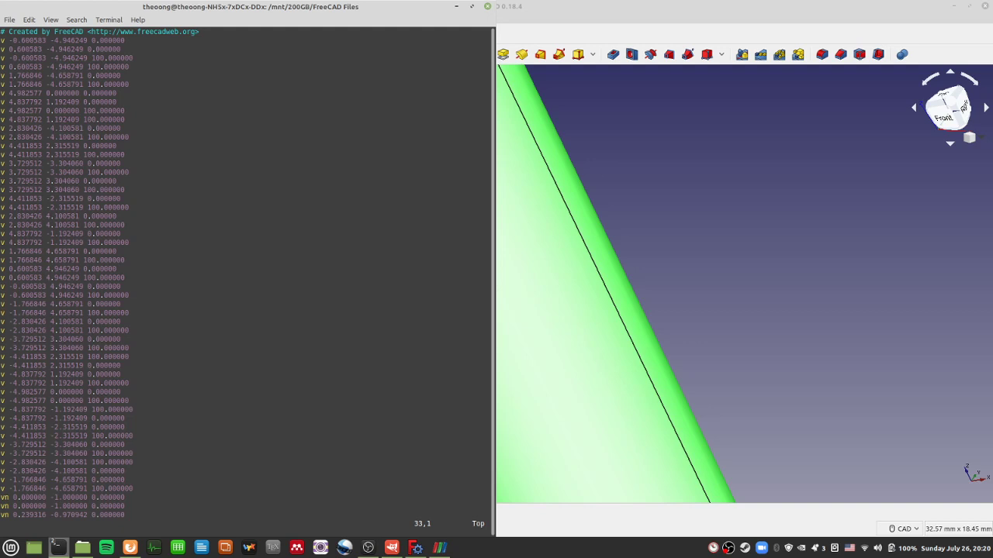
Look through the face definitions of beginCylinder.obj down to the end of the file and quit vi
key("Page_Down")
key("Page_Down")
key("Page_Down")
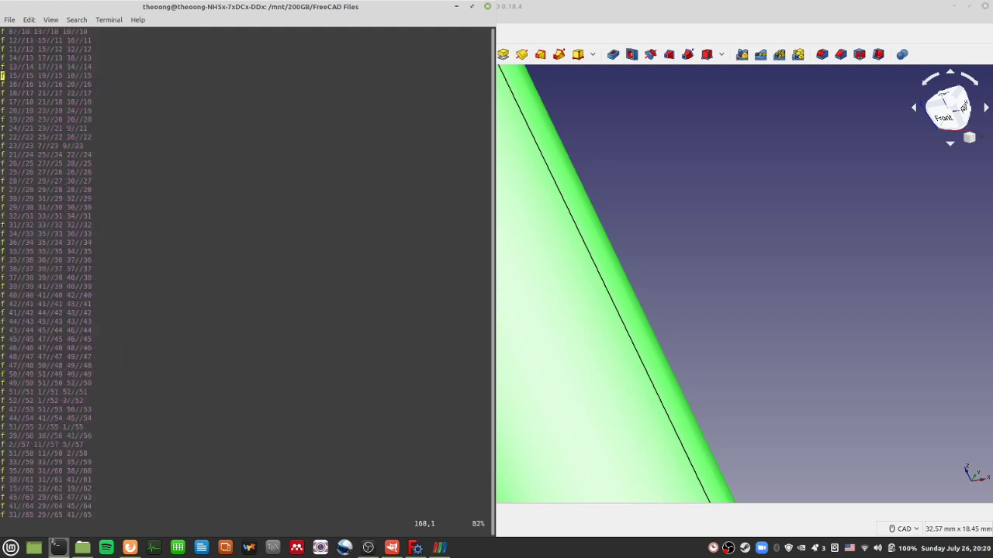
key("Page_Up")
key("Page_Up")
key("Page_Up")
key("Page_Down")
key("Page_Down")
key("Page_Down")
key("Page_Down")
key("Page_Down")
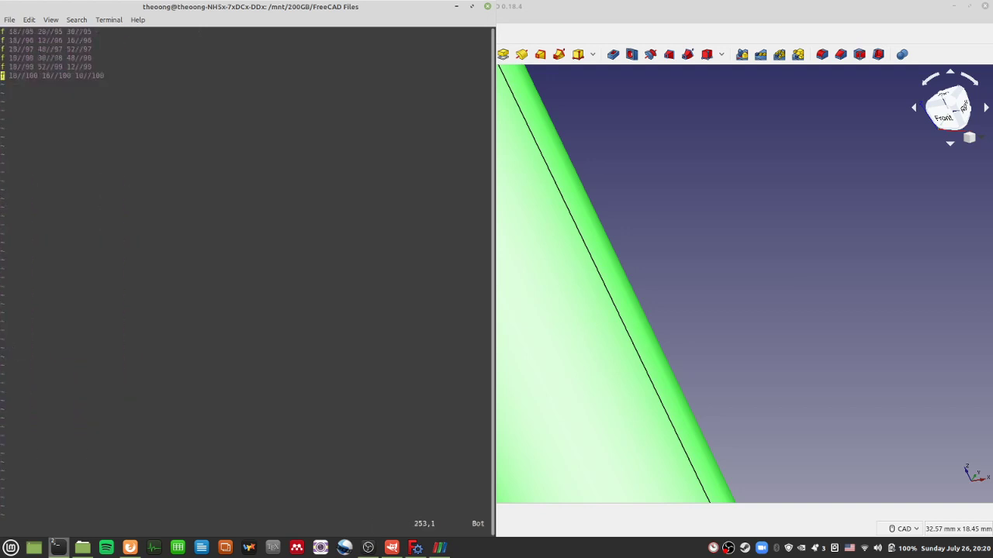
type(":q")
key("Return")
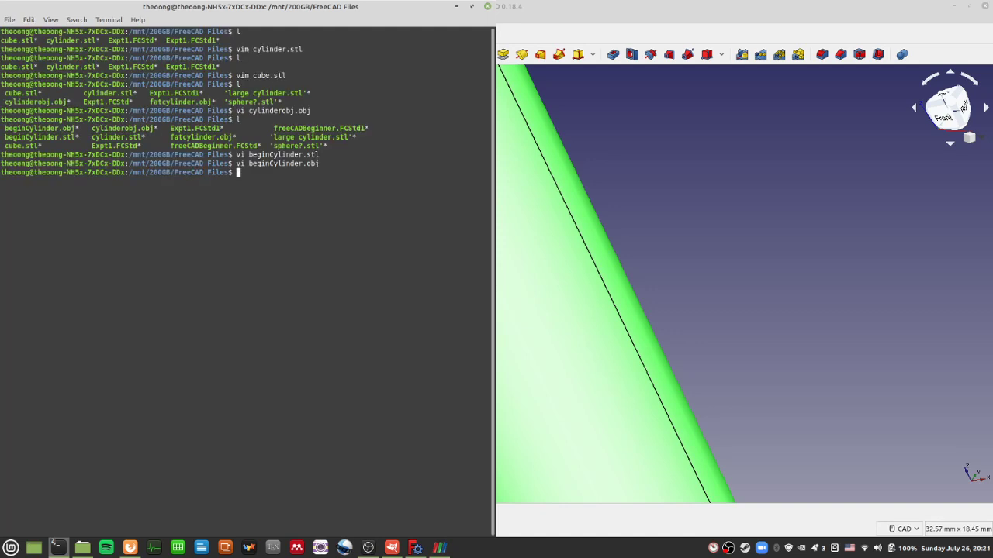
Reopen beginCylinder.obj in vi, review the vertex list at its beginning against the face entries, and quit
key("Up")
key("Return")
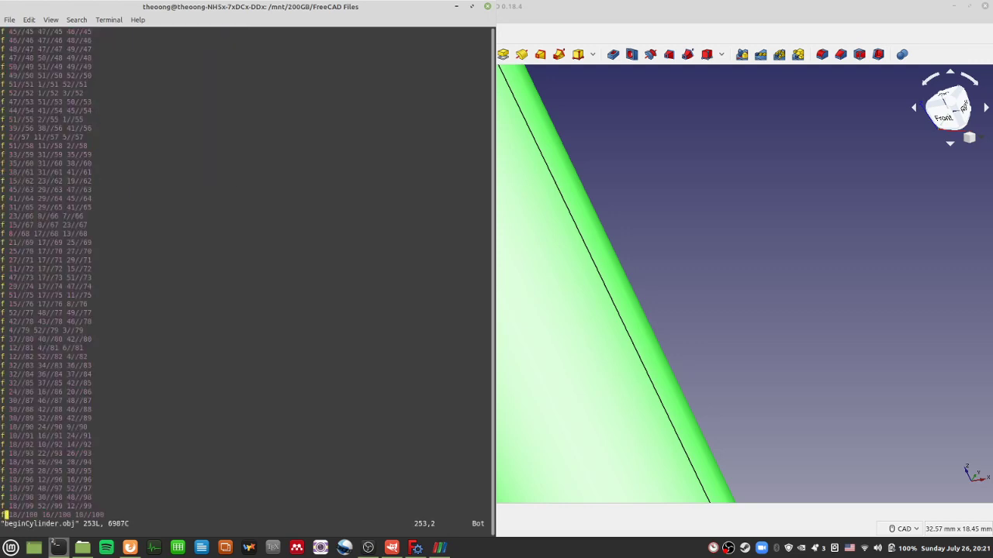
key("Page_Up")
key("Page_Up")
key("Page_Up")
key("Page_Up")
key("Page_Down")
key("Page_Down")
key("Page_Down")
key("Page_Down")
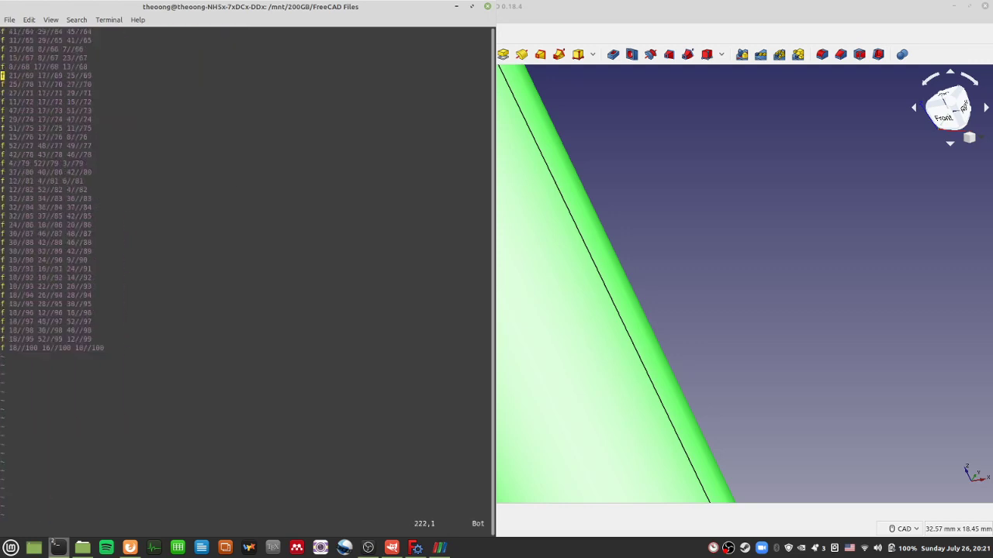
key("Page_Up")
key("Page_Up")
key("Page_Up")
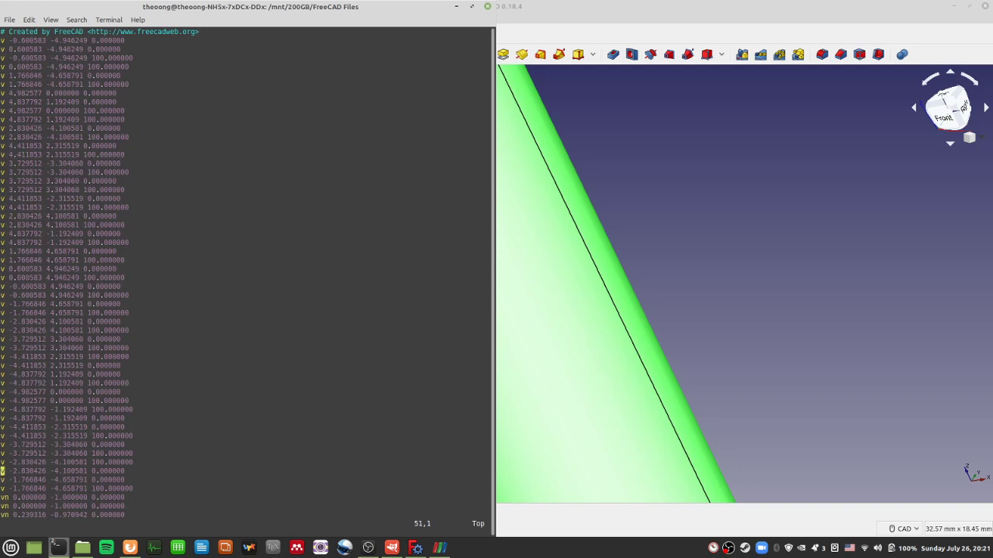
type(":q")
key("Return")
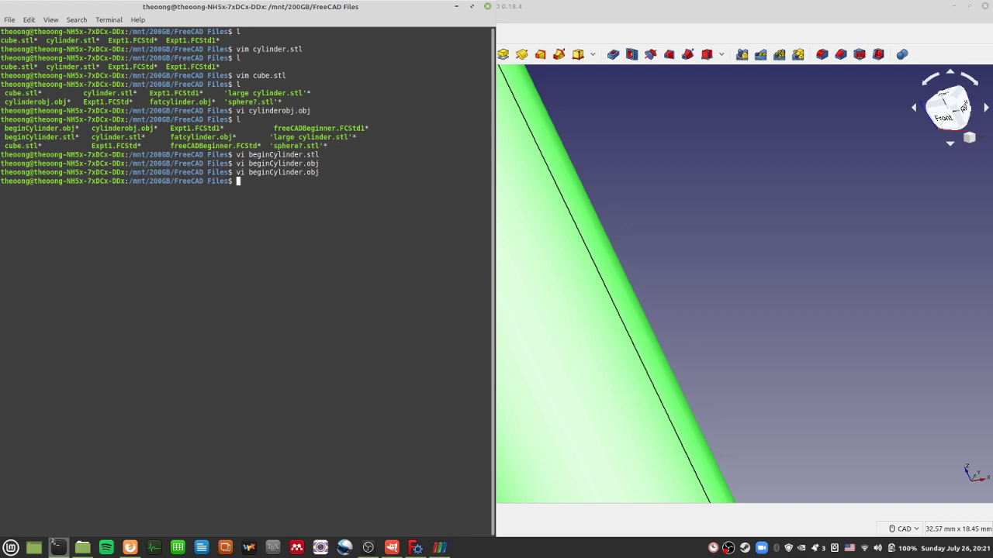
Switch to ParaView, load beginCylinder.stl from the FreeCAD Files folder and show the cylinder from an angled side view
mouse_move(444, 553)
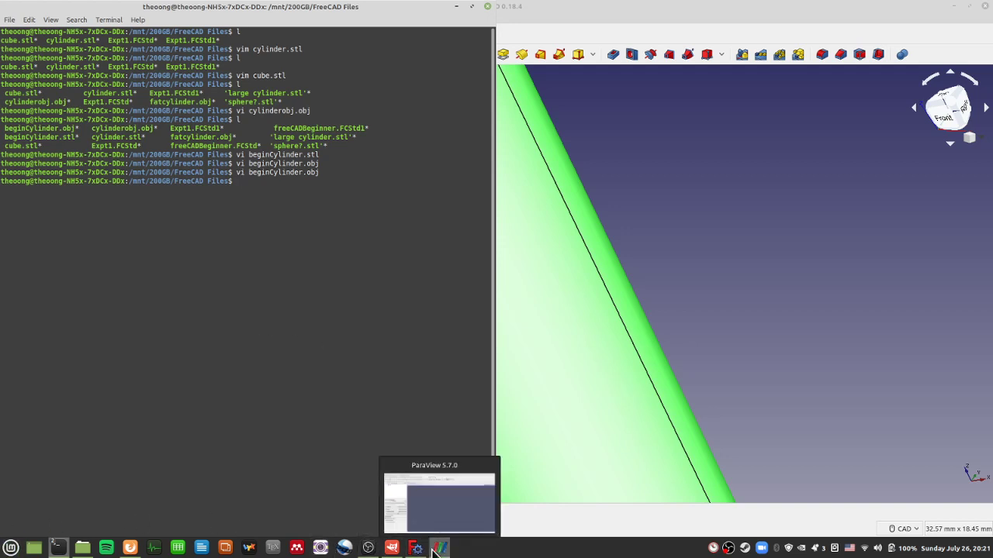
left_click(440, 548)
left_click(13, 40)
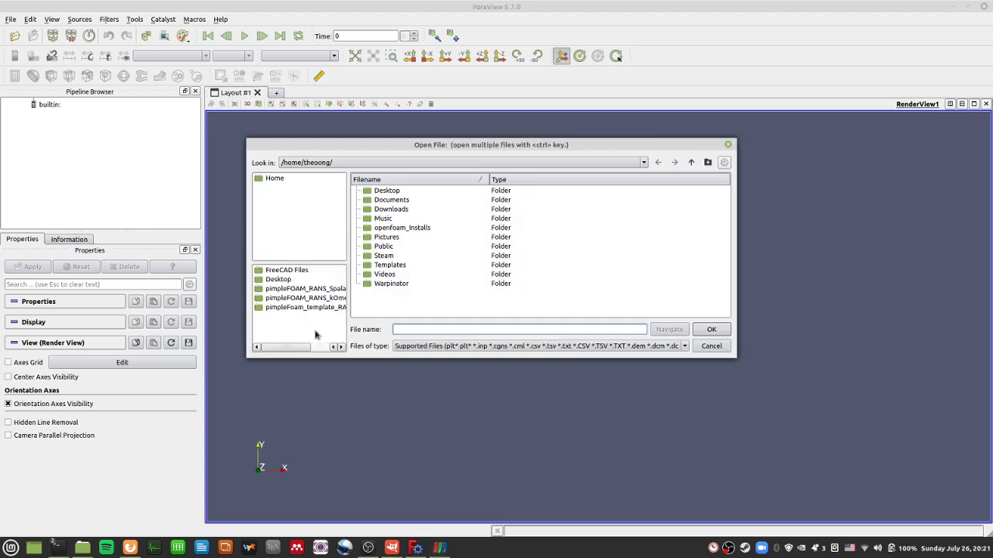
left_click(292, 271)
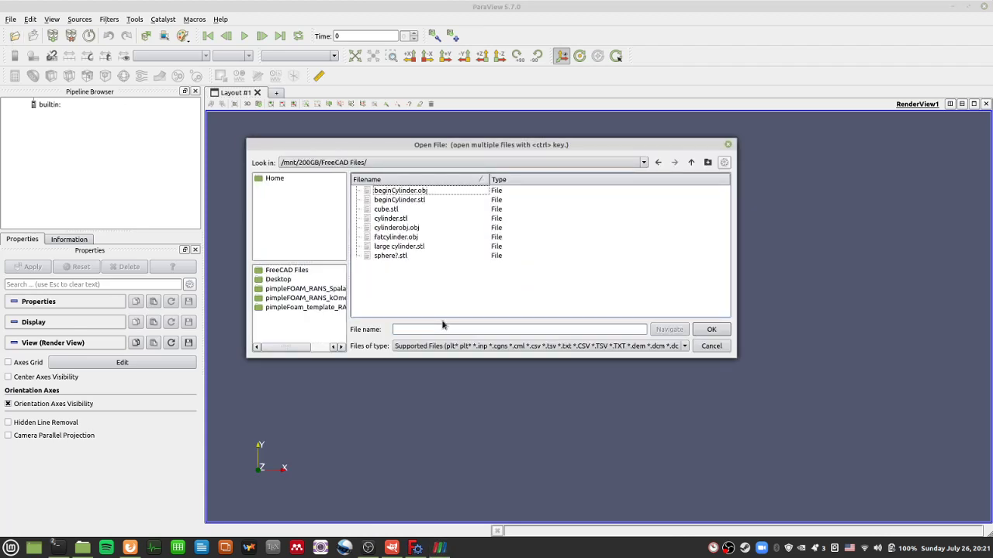
double_click(411, 199)
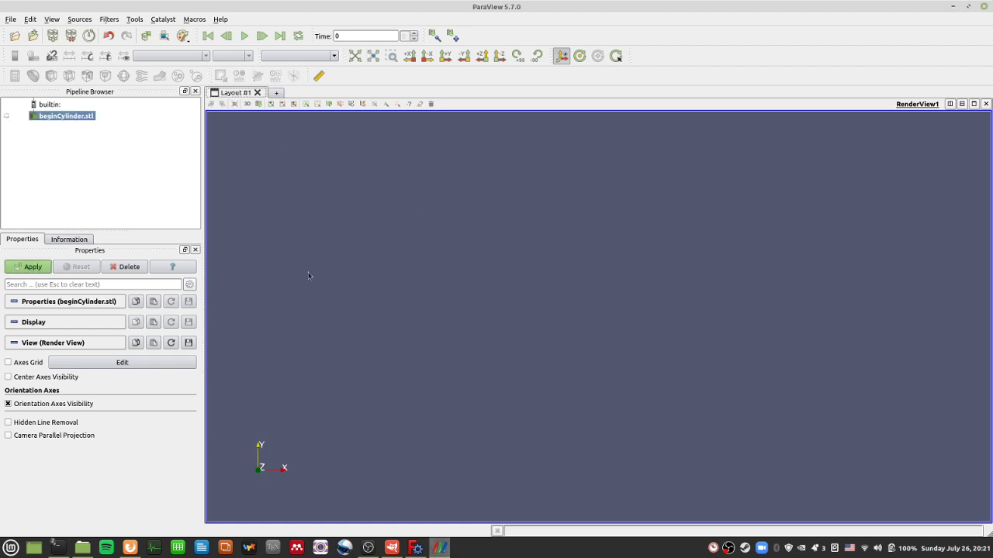
left_click(33, 267)
left_click_drag(724, 359, 507, 373)
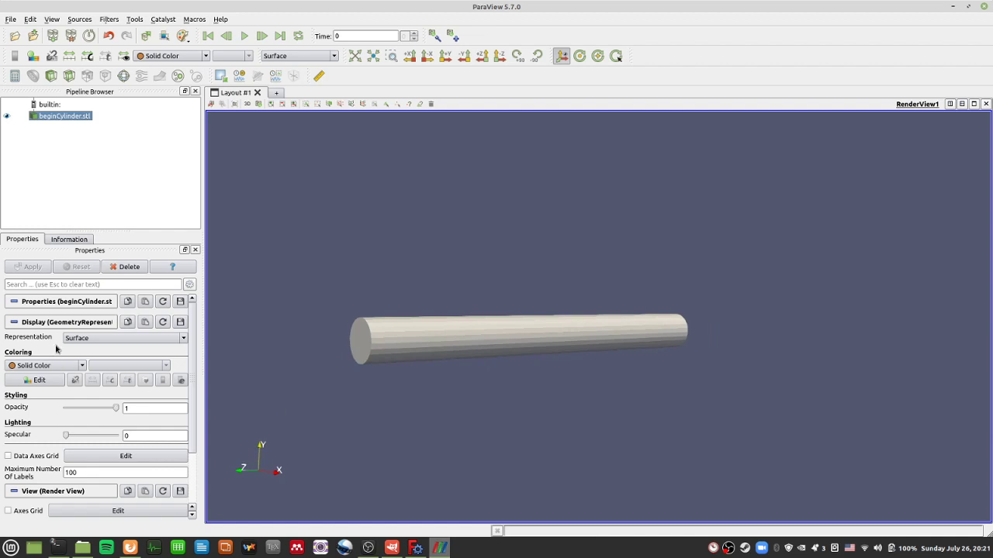
Turn on the axes grid around the beginCylinder.stl model and bring the cylinder's end face into view
scroll(179, 465, "down", 3)
left_click(8, 437)
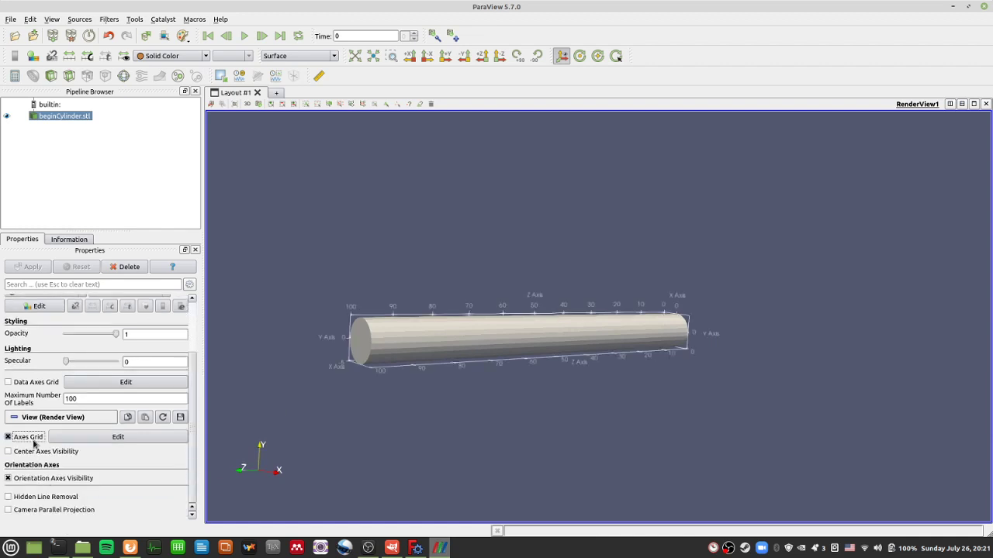
scroll(392, 404, "up", 2)
left_click_drag(378, 421, 582, 449)
scroll(569, 452, "up", 2)
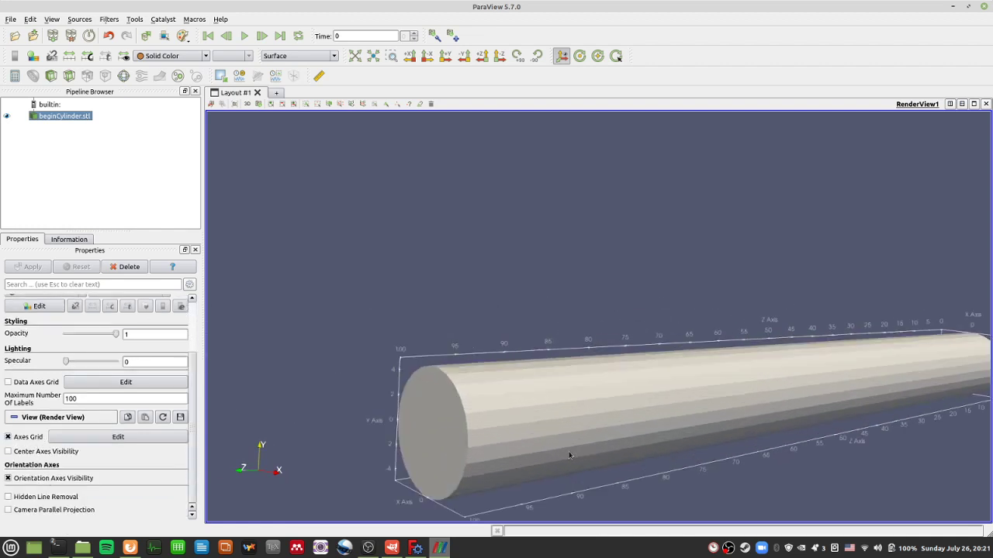
left_click_drag(437, 470, 544, 342)
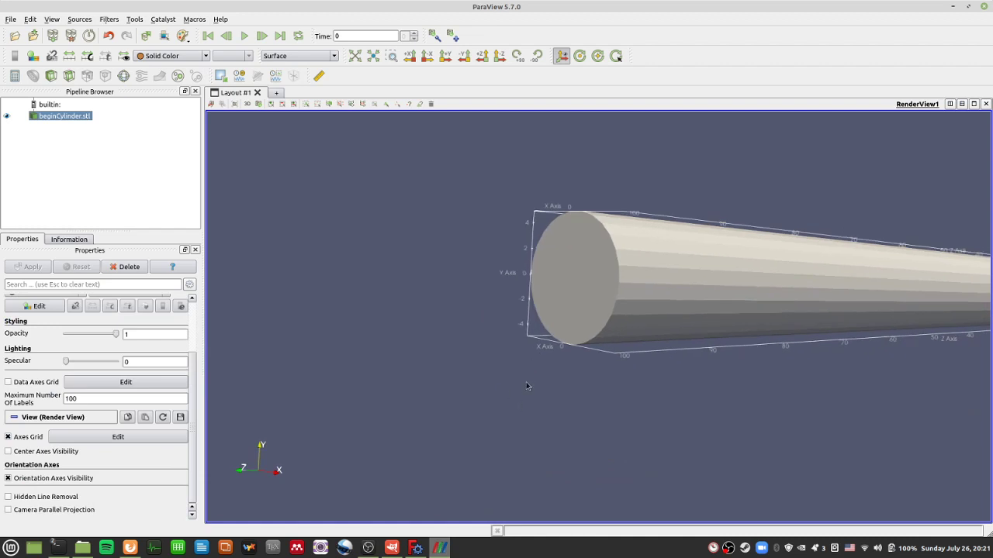
left_click_drag(526, 387, 499, 411)
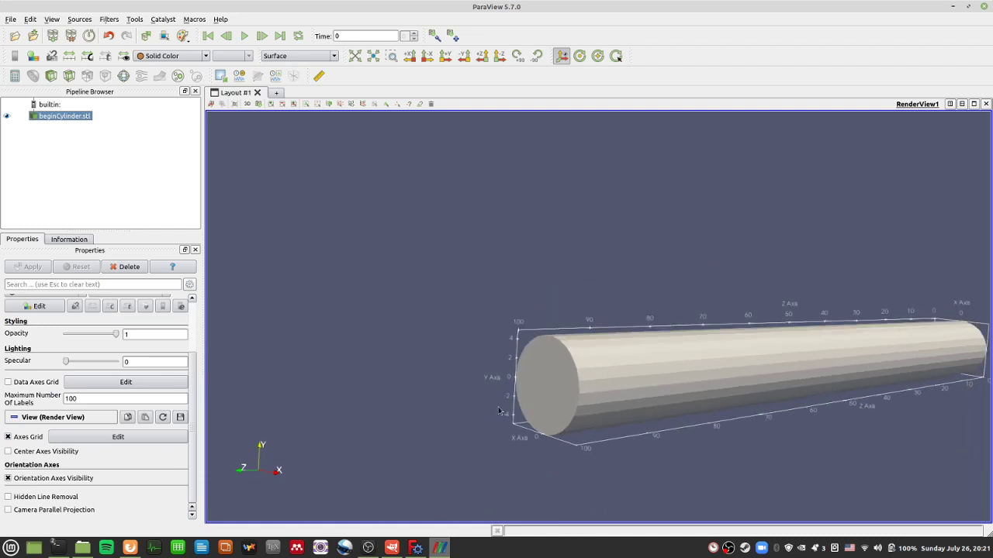
Examine the cylinder's end face up close against the Y axis scale to check its radius
scroll(499, 411, "up", 5)
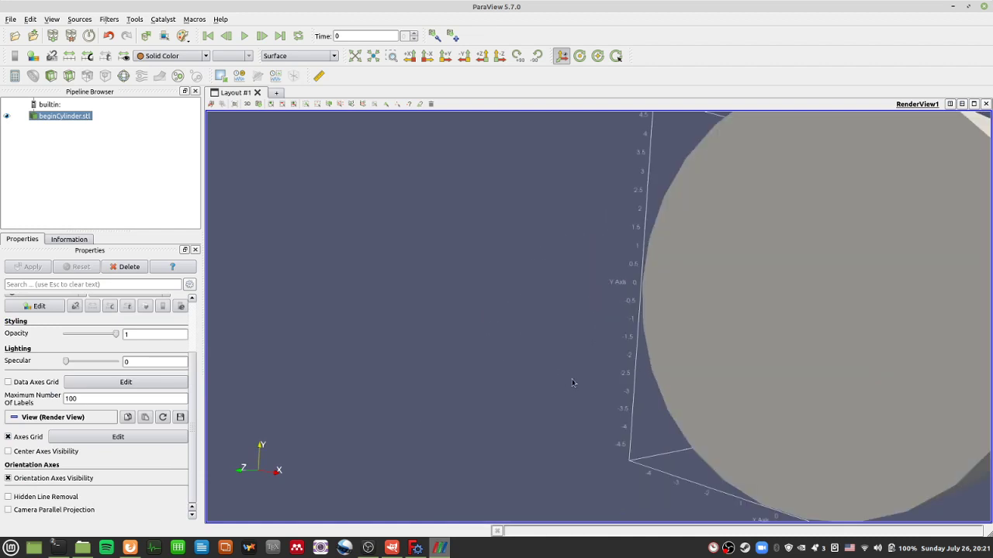
scroll(607, 391, "down", 3)
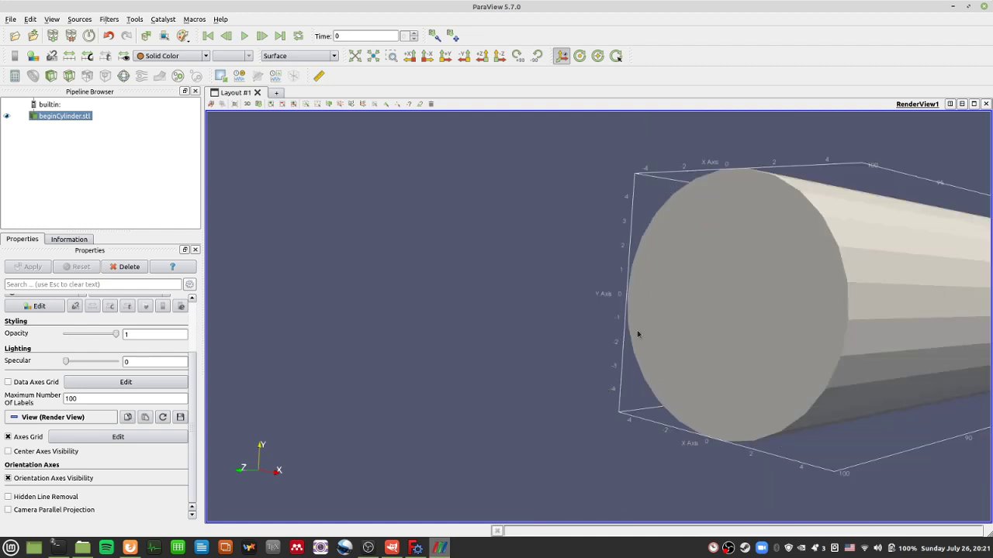
left_click_drag(638, 333, 525, 323)
scroll(456, 353, "up", 2)
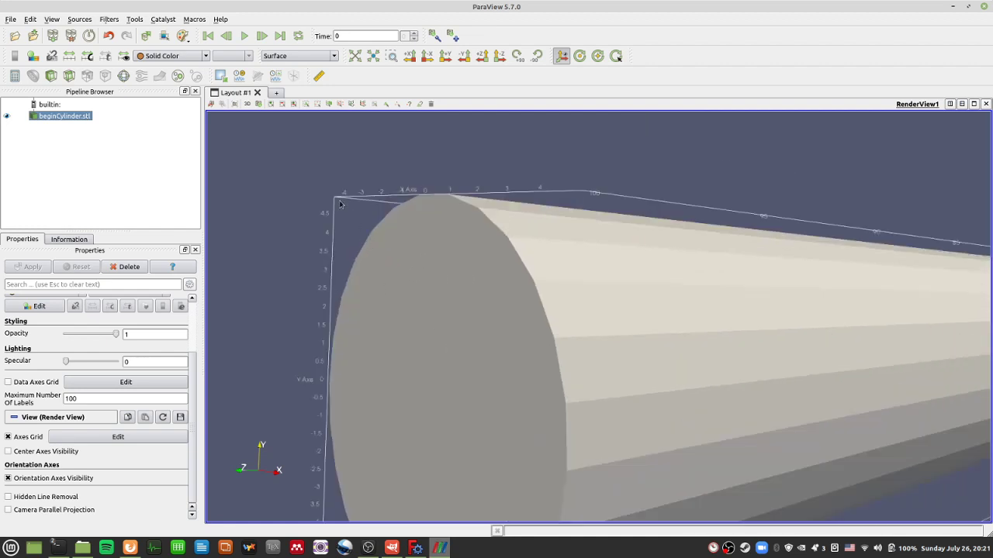
middle_click_drag(349, 298, 375, 258)
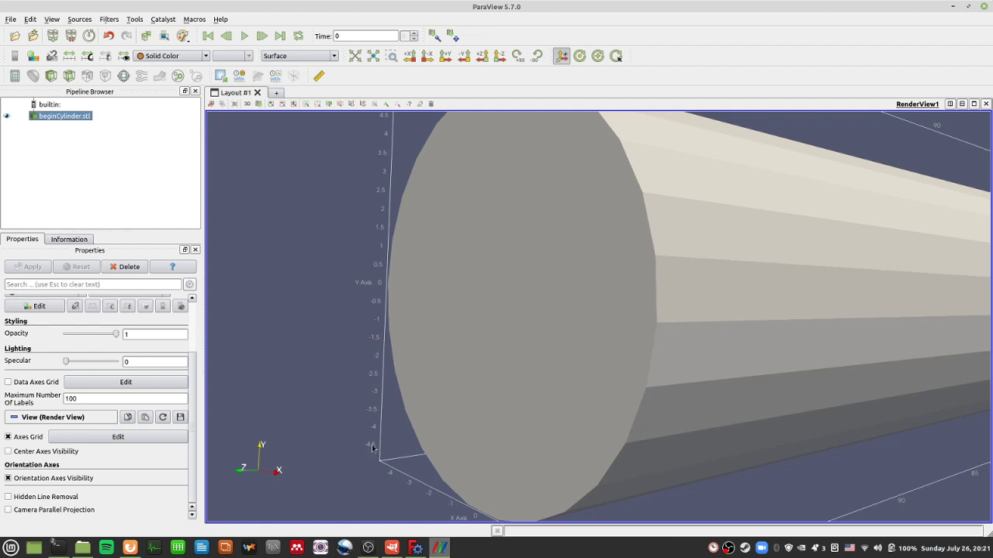
middle_click_drag(452, 323, 453, 387)
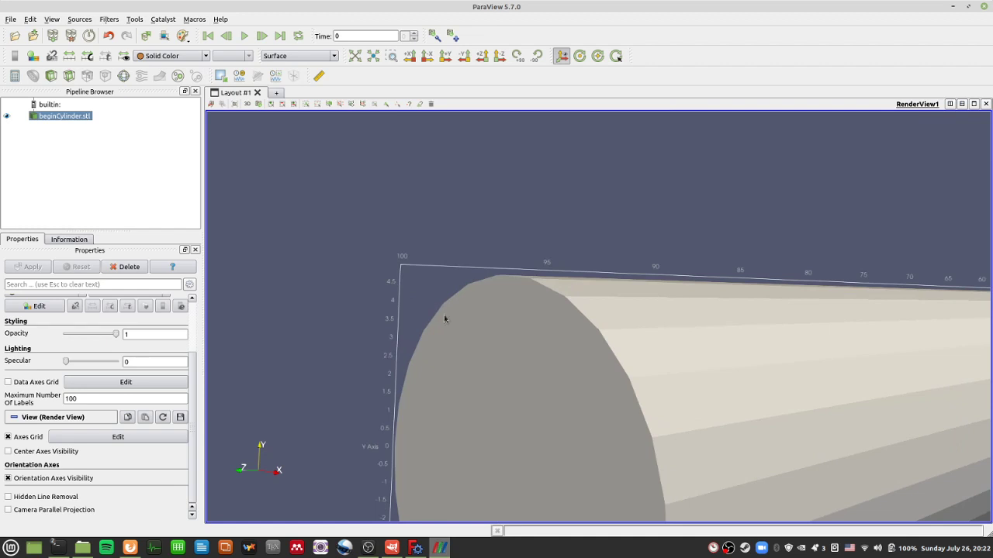
middle_click_drag(444, 316, 467, 346)
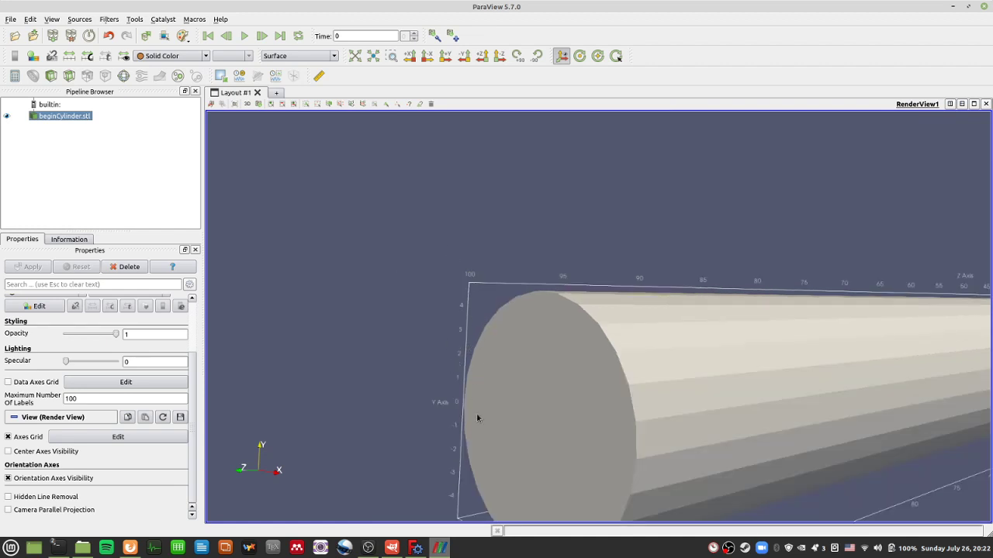
middle_click_drag(477, 419, 448, 348)
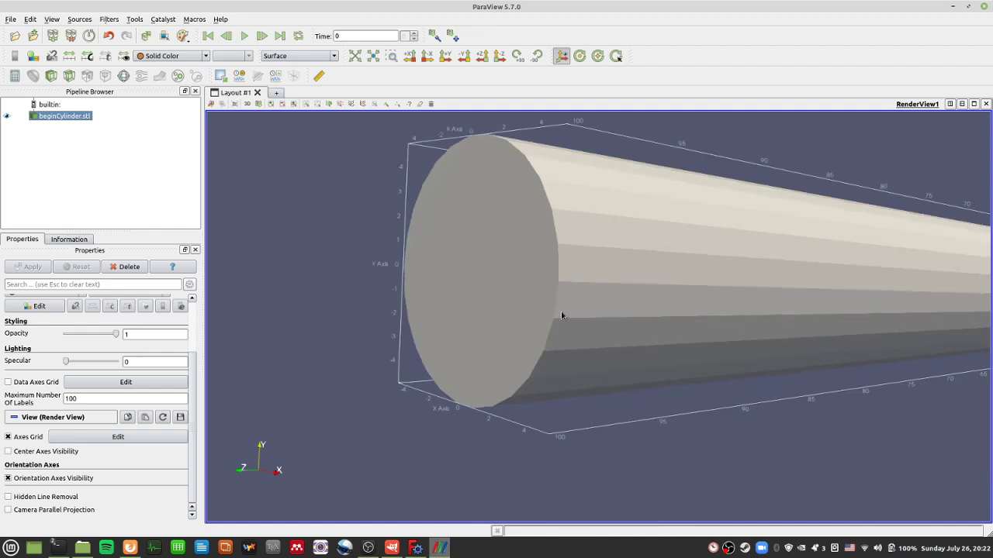
View the whole cylinder from the side to check its length along the Z axis, then return to an angled view
scroll(903, 282, "down", 3)
scroll(806, 348, "down", 2)
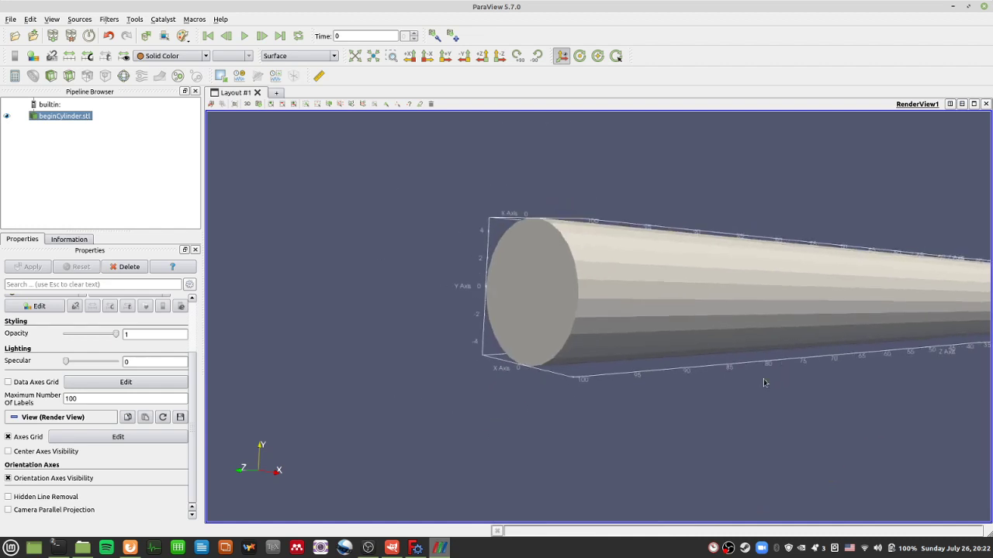
left_click_drag(763, 383, 617, 401)
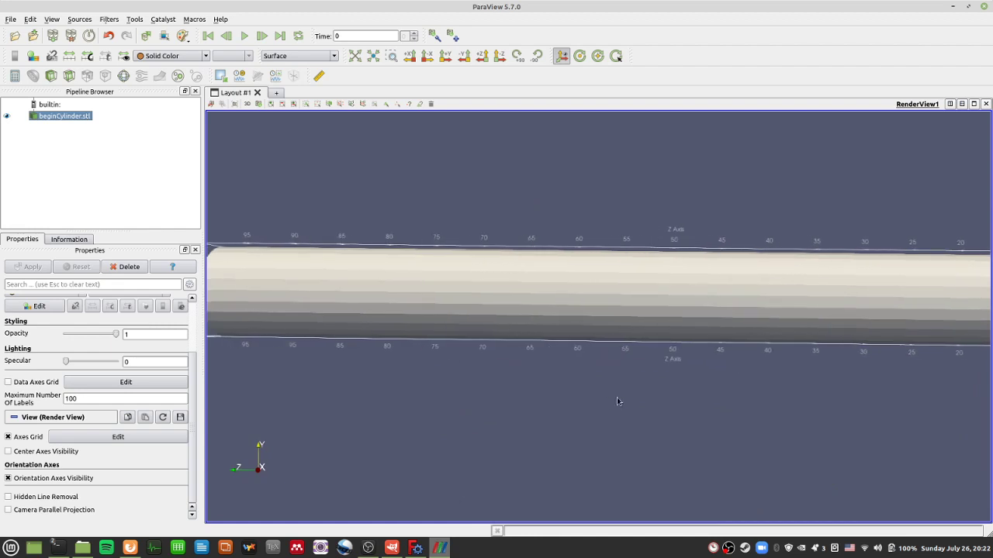
scroll(629, 395, "down", 4)
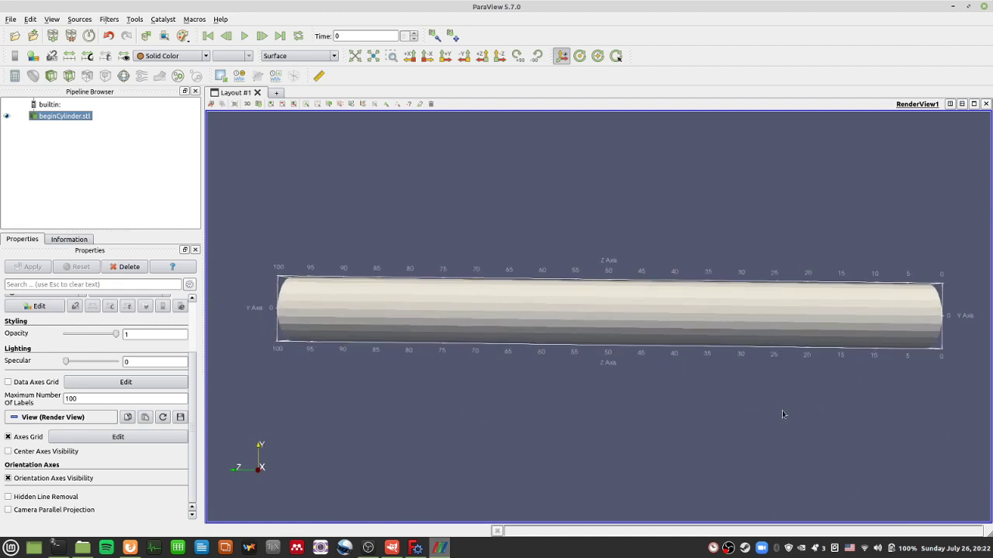
left_click_drag(674, 315, 741, 385)
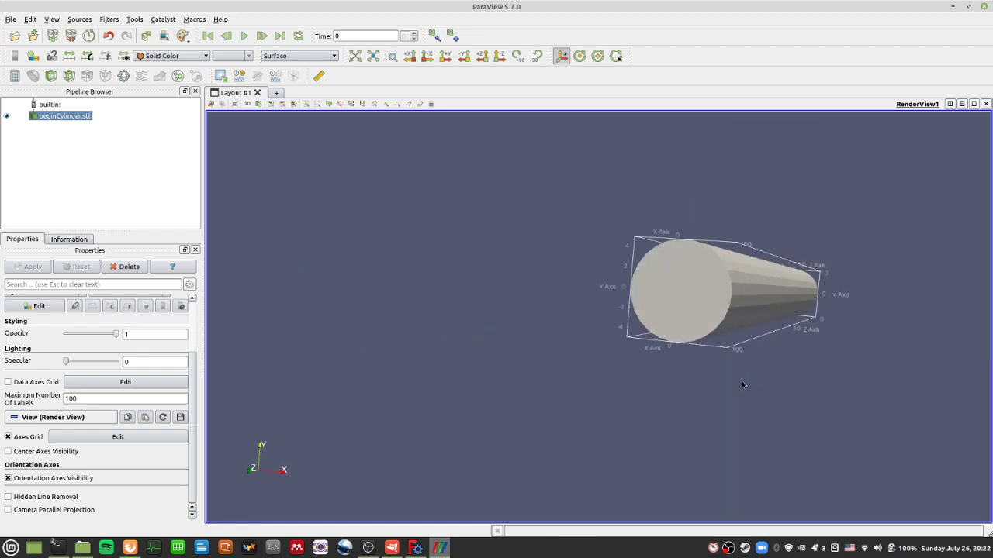
middle_click_drag(741, 384, 621, 373)
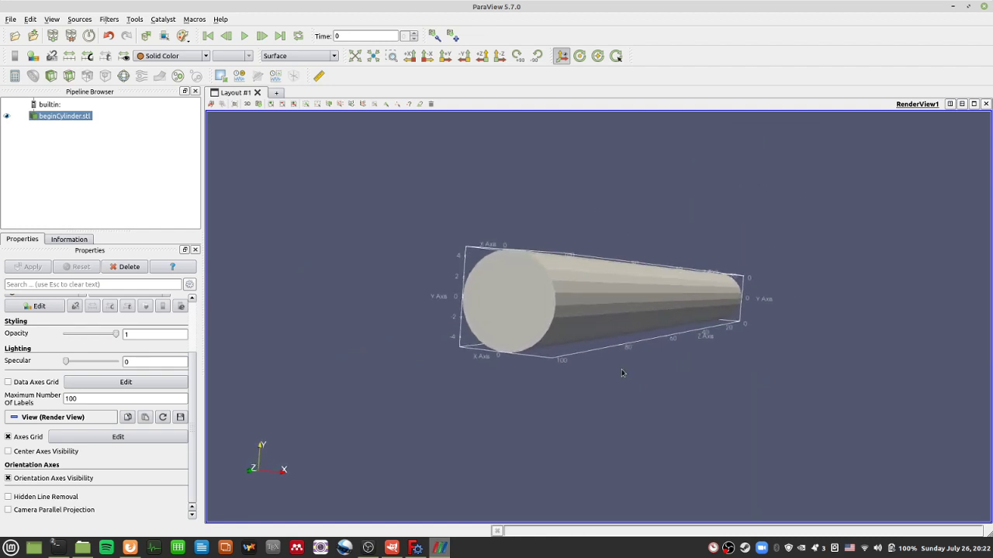
Delete beginCylinder.stl from the pipeline, load beginCylinder.obj in its place and inspect its end face against the axes grid
left_click(130, 266)
left_click(14, 36)
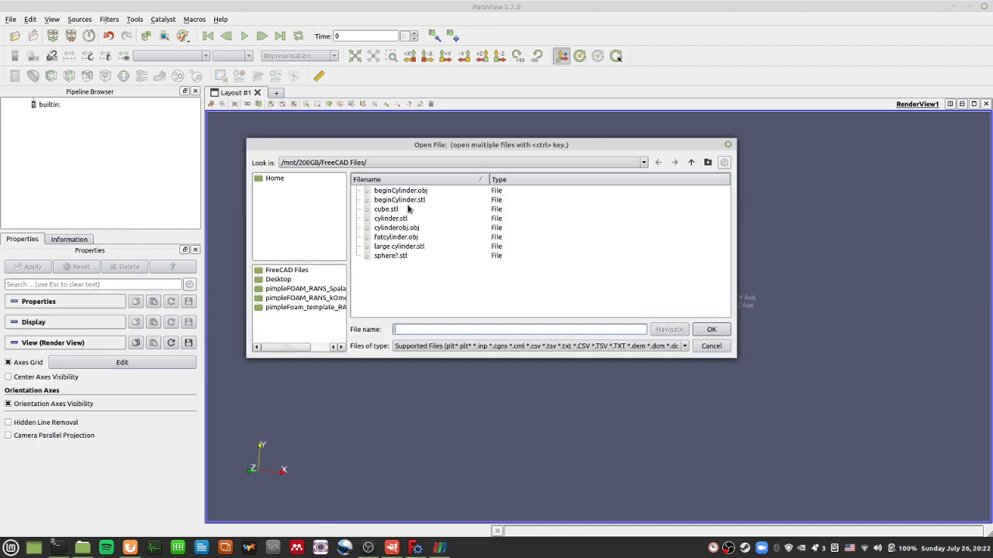
double_click(413, 191)
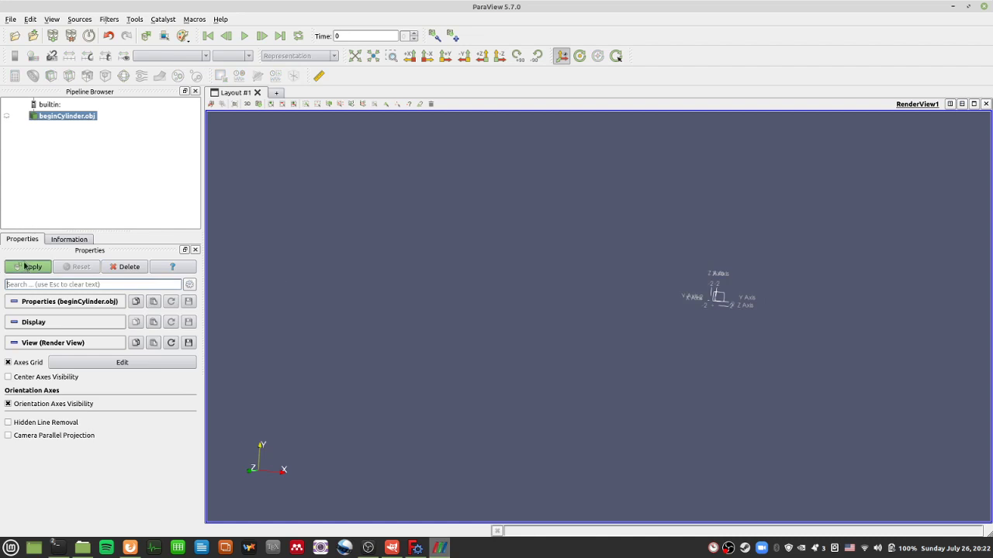
left_click(31, 266)
left_click_drag(627, 386, 519, 373)
scroll(518, 372, "up", 1)
middle_click_drag(518, 371, 629, 361)
scroll(515, 360, "up", 2)
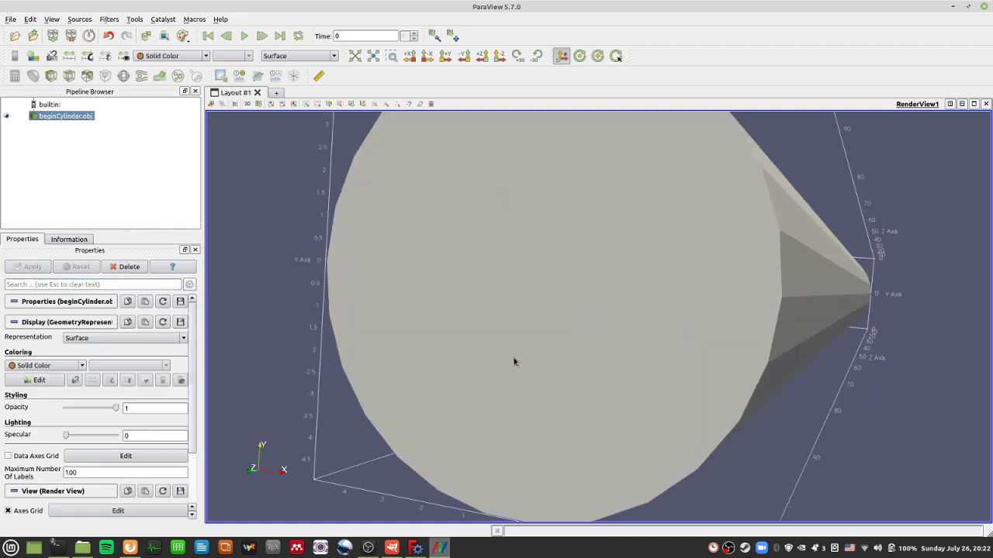
scroll(478, 358, "down", 1)
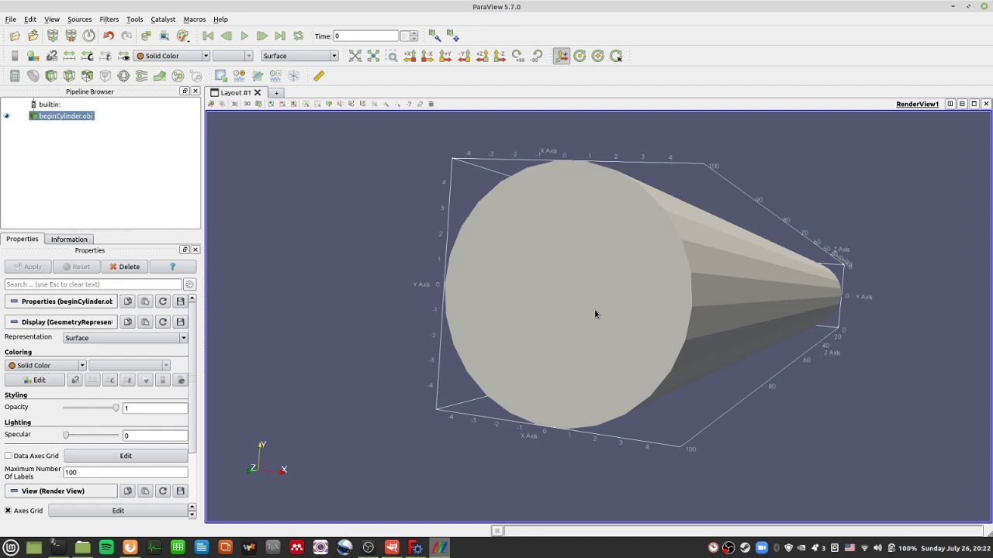
Switch to the terminal, clear it, and change to the $FOAM_TUTORIALS directory and list its contents
left_click(56, 548)
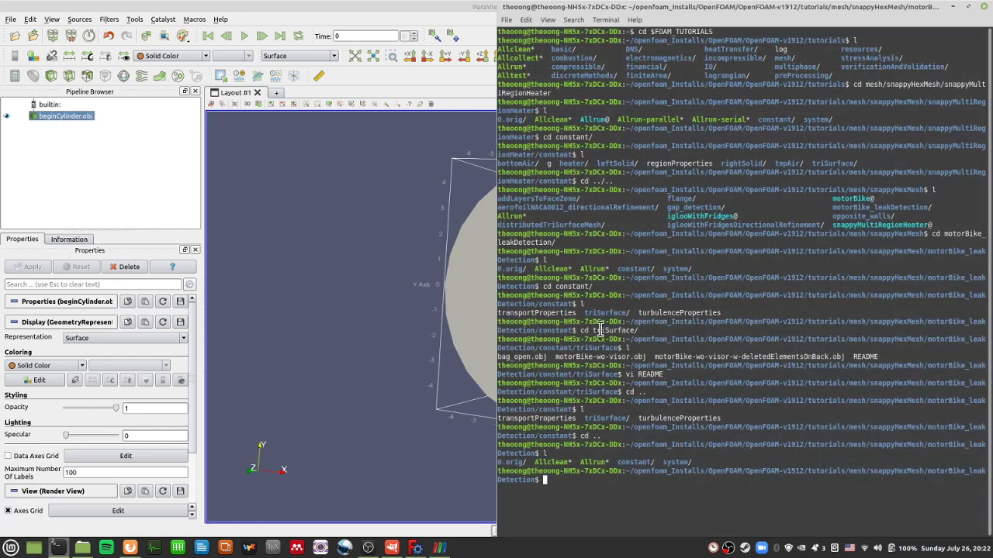
type("clear")
key("Return")
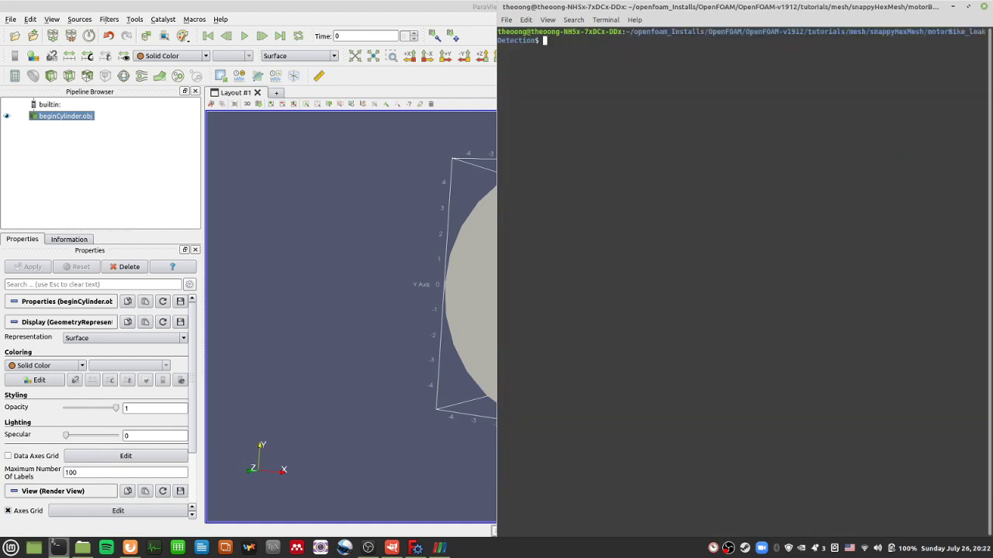
type("l")
key("Return")
type("cd $")
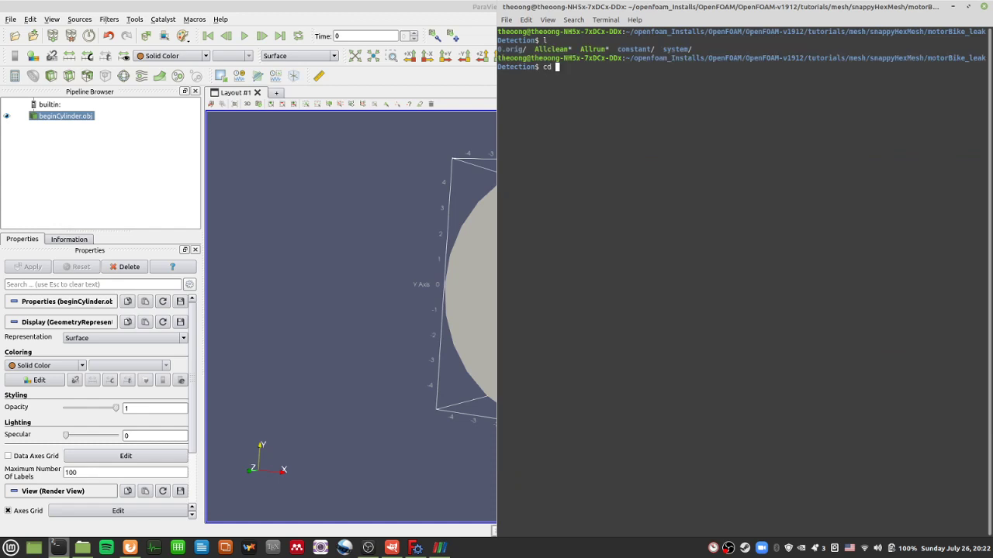
type("FOAM_TUTORIALS")
key("Return")
type("l")
key("Return")
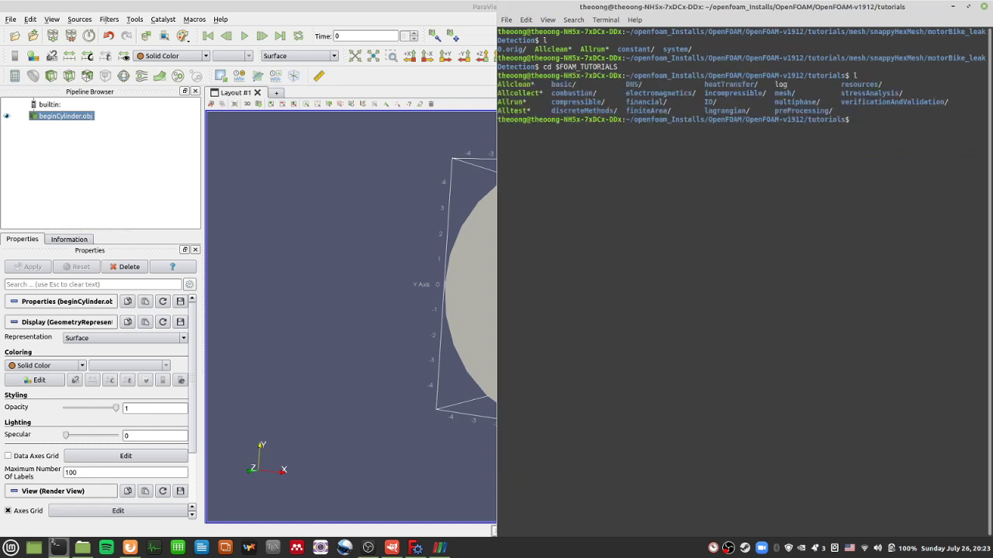
Change into the mesh tutorials directory and list its contents
type("cd")
left_click_drag(774, 93, 795, 93)
left_click(827, 210)
type("mesh")
key("Return")
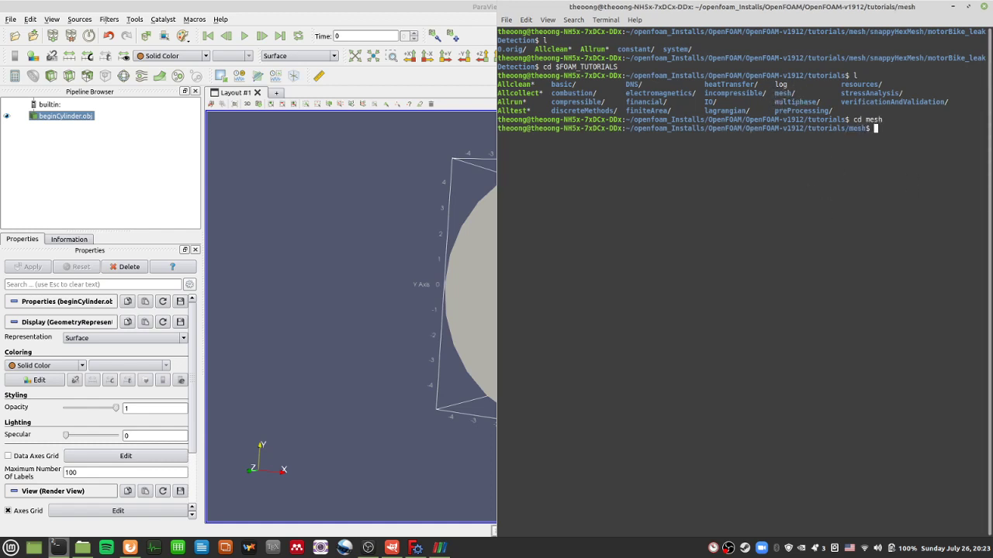
type("l")
key("Return")
Change into the snappyHexMesh directory and list its tutorial cases
type("cd snappyHexMesh/")
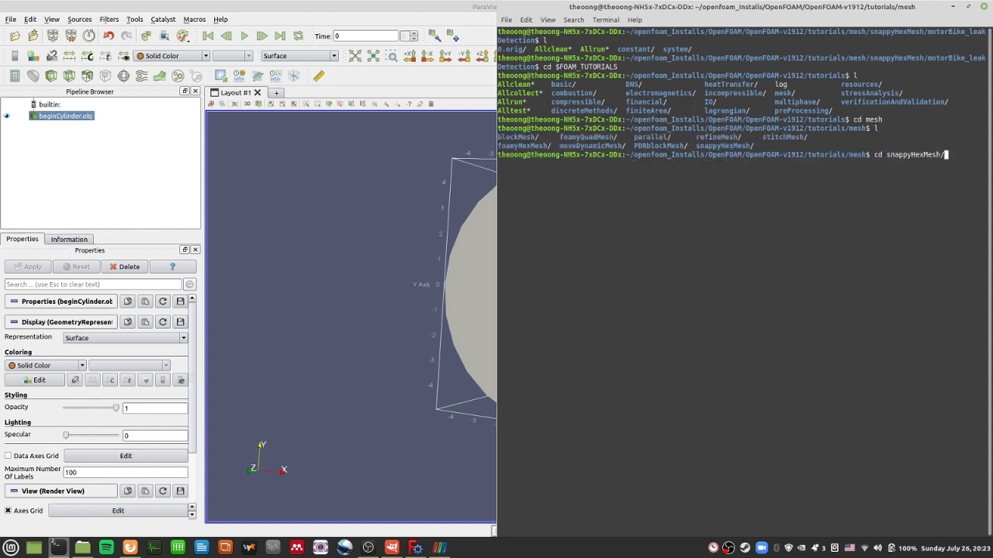
key("Return")
type("l")
key("Return")
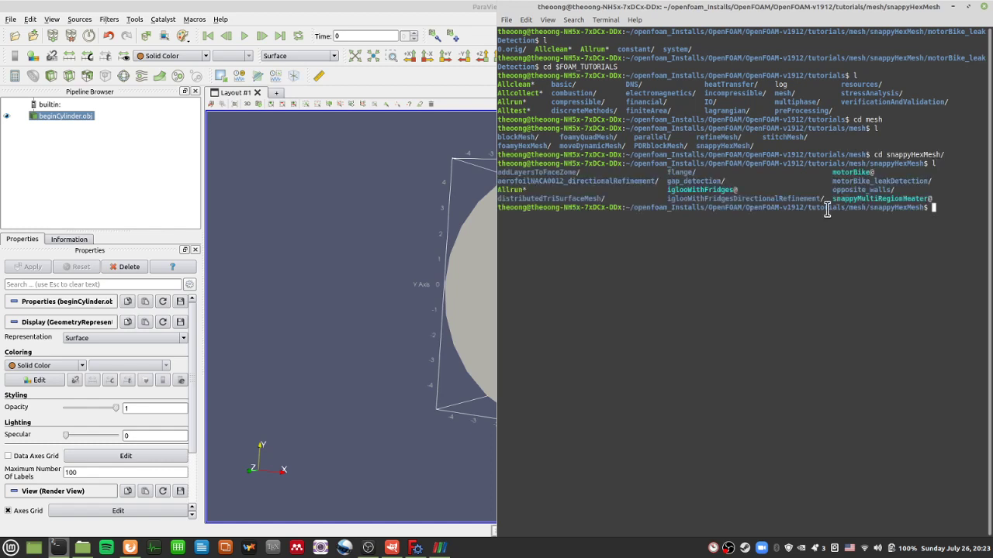
Change into the motorBike_leakDetection case directory and list its contents
left_click_drag(832, 181, 931, 182)
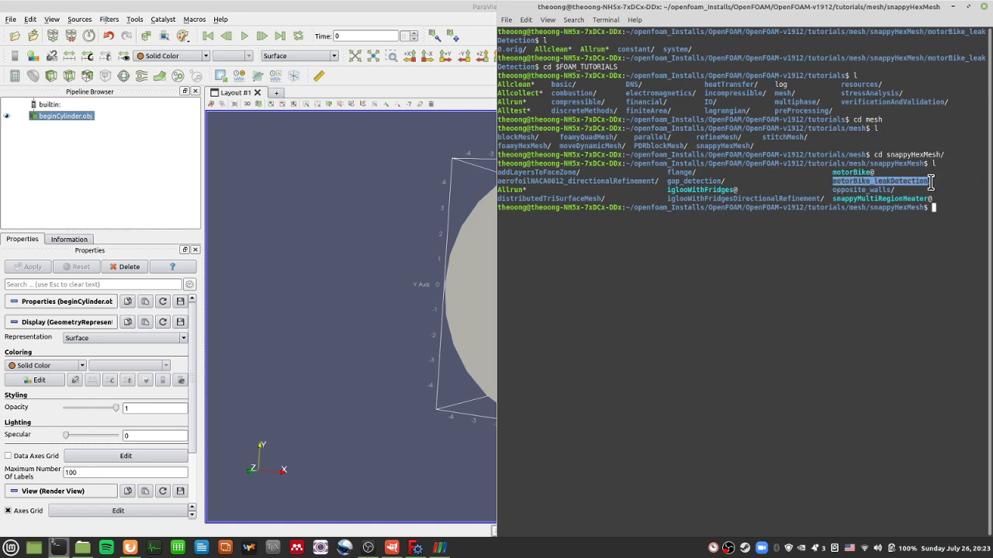
type("cd mo")
key("Tab")
type("_")
key("Tab")
key("Return")
type("l")
key("Return")
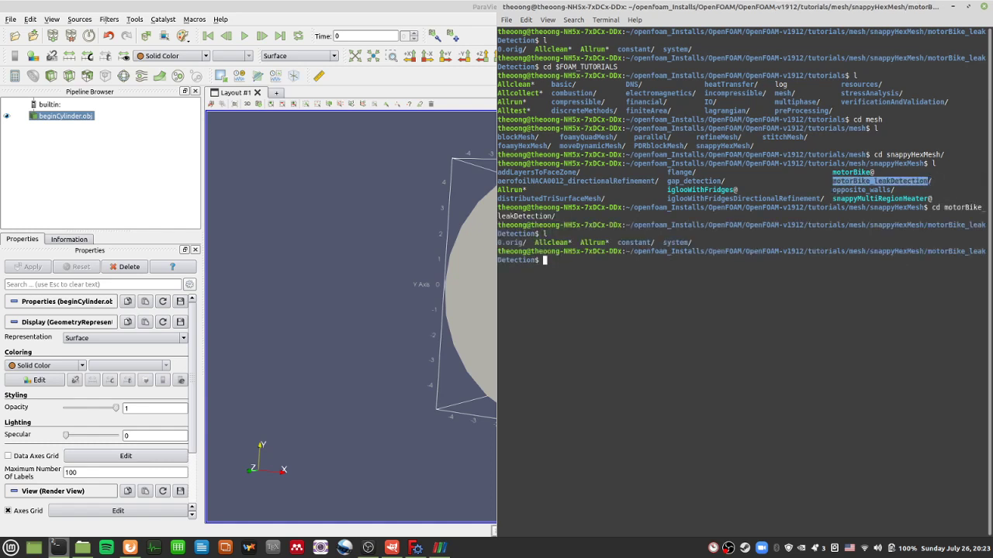
Change into the case's constant directory and list its contents
type("cd constant/")
key("Return")
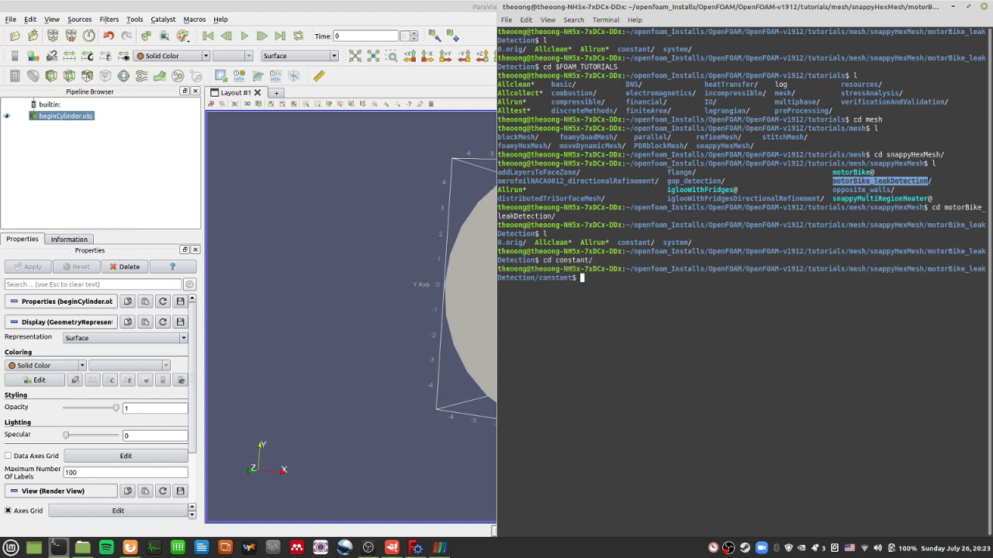
type("l")
key("Return")
Change into the triSurface directory and list its geometry files
type("cd tri")
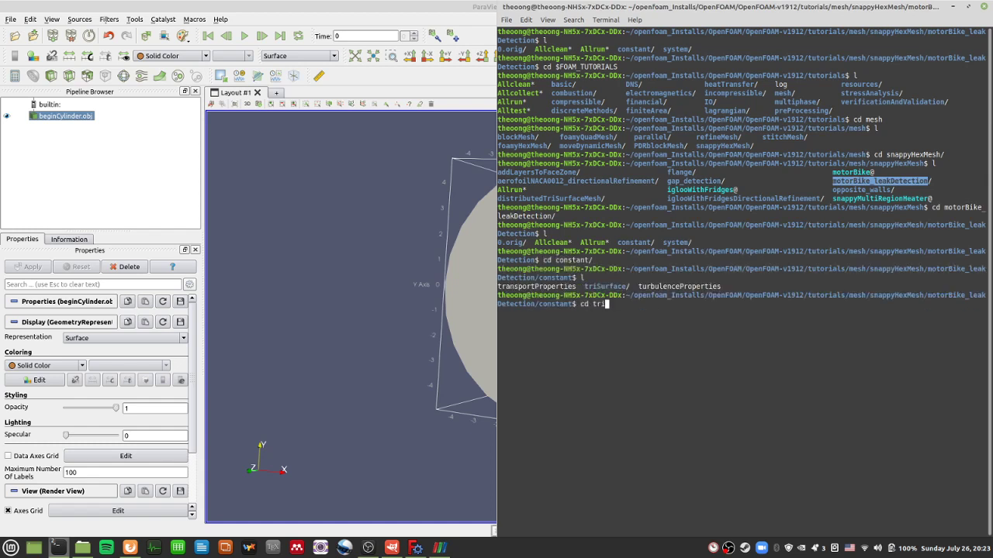
key("Tab")
key("Return")
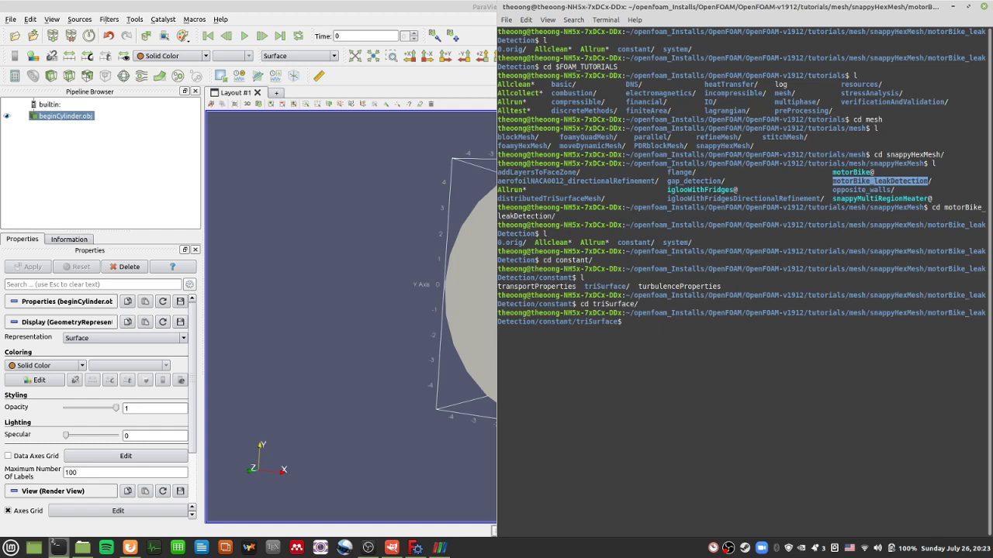
type("l")
key("Return")
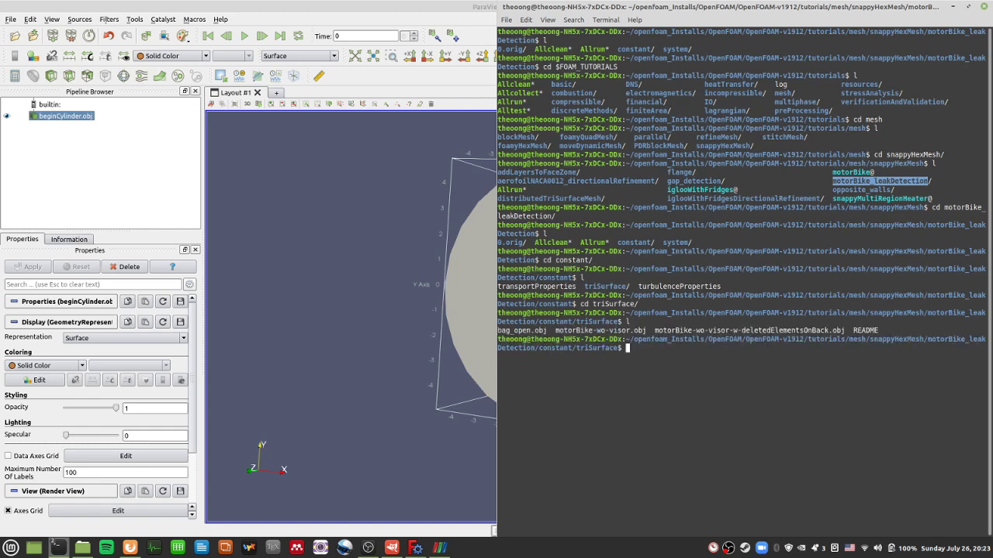
Go back up to the constant directory, clear the terminal and list the directory's contents
type("cd ..")
key("Return")
type("l")
key("Return")
type("clear")
key("Return")
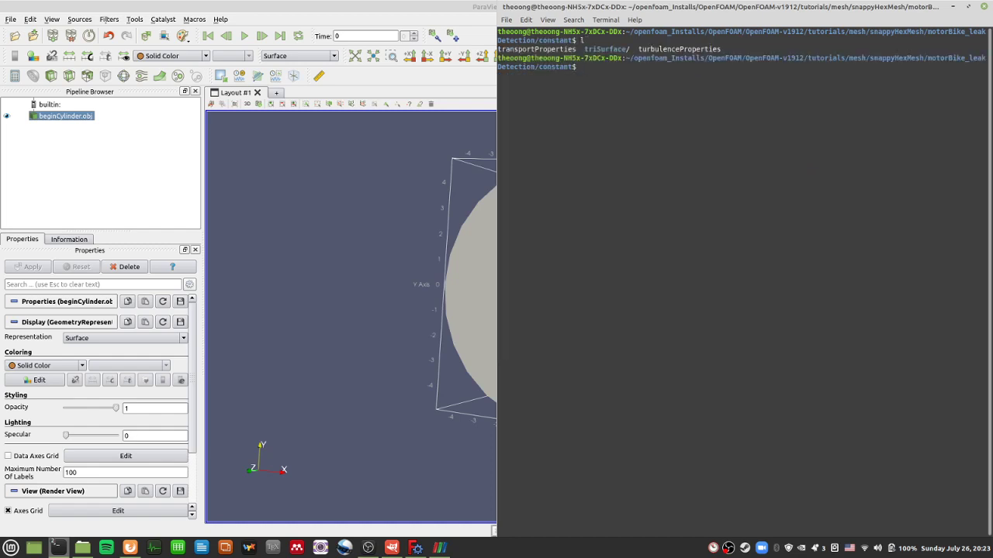
List the contents of the triSurface folder from within the constant directory
type("ls tri")
key("Tab")
key("Return")
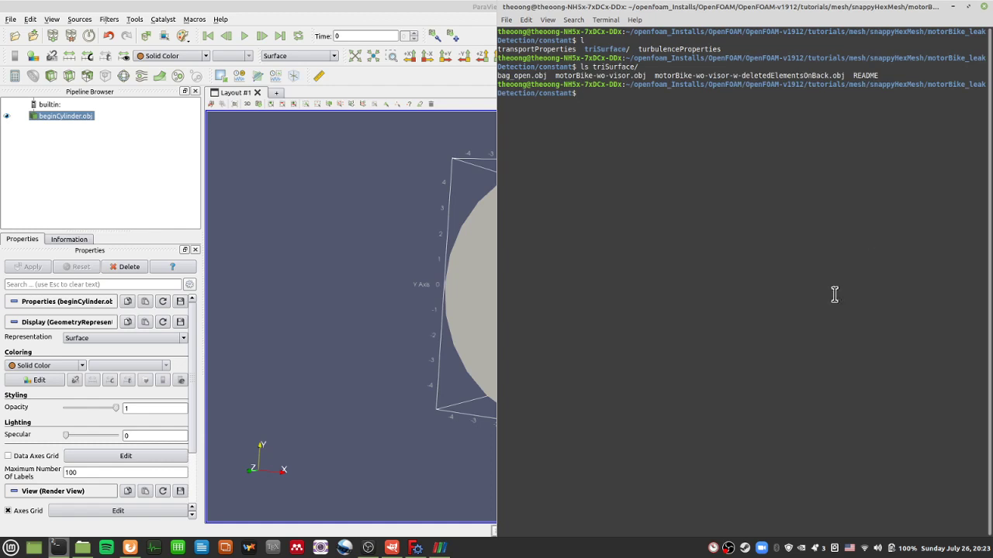
Highlight the motorBike-wo-visor.obj file name, and go up to the case directory to list its contents
left_click_drag(844, 75, 565, 75)
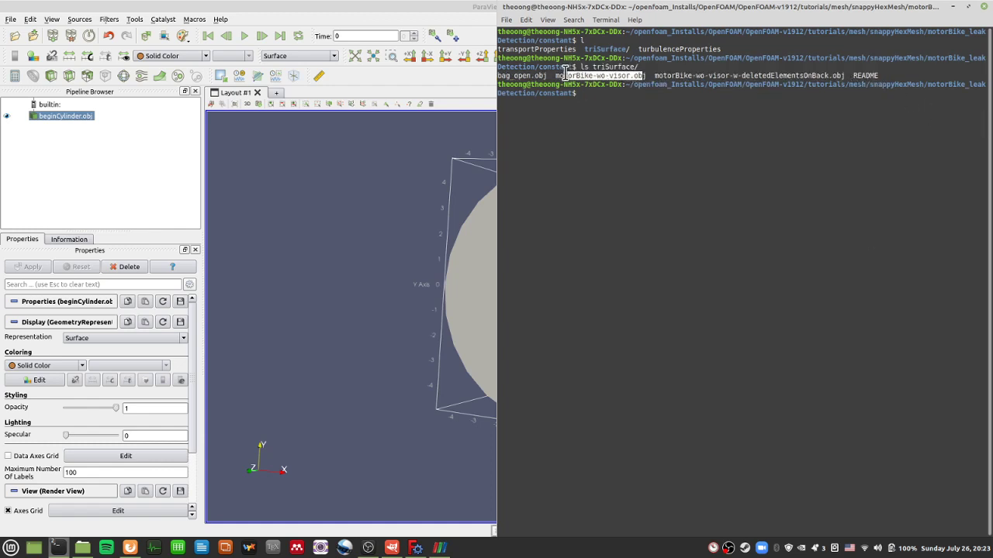
left_click(616, 133)
type("cd ")
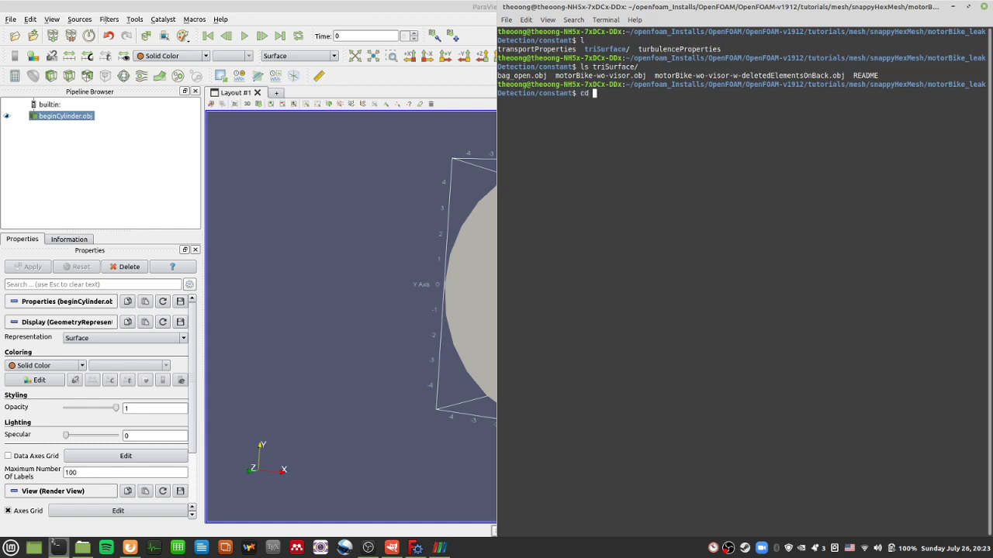
type("..")
key("Return")
type("l")
key("Return")
Open the case's system/snappyHexMeshDict file in the vi editor
type("vi ")
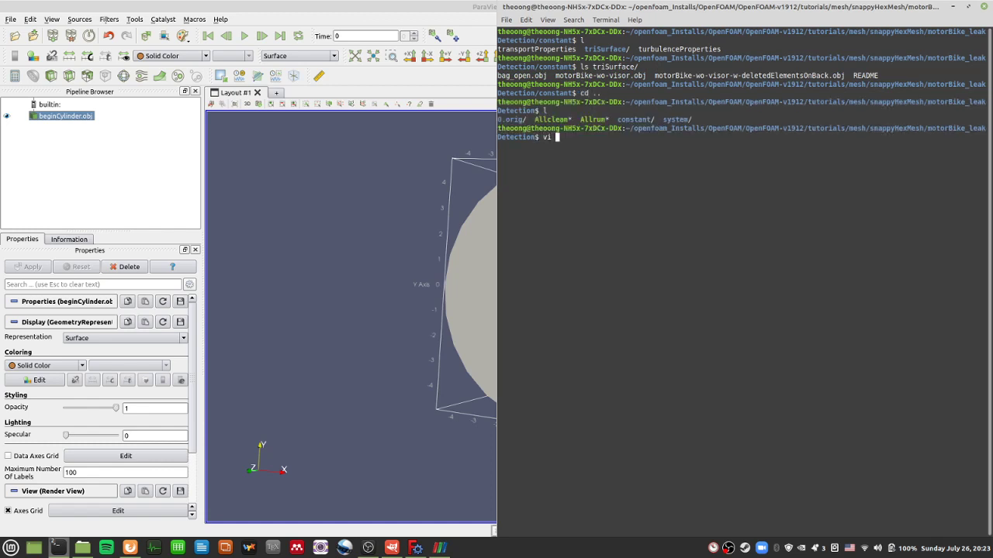
type("system/sn")
key("Tab")
key("Return")
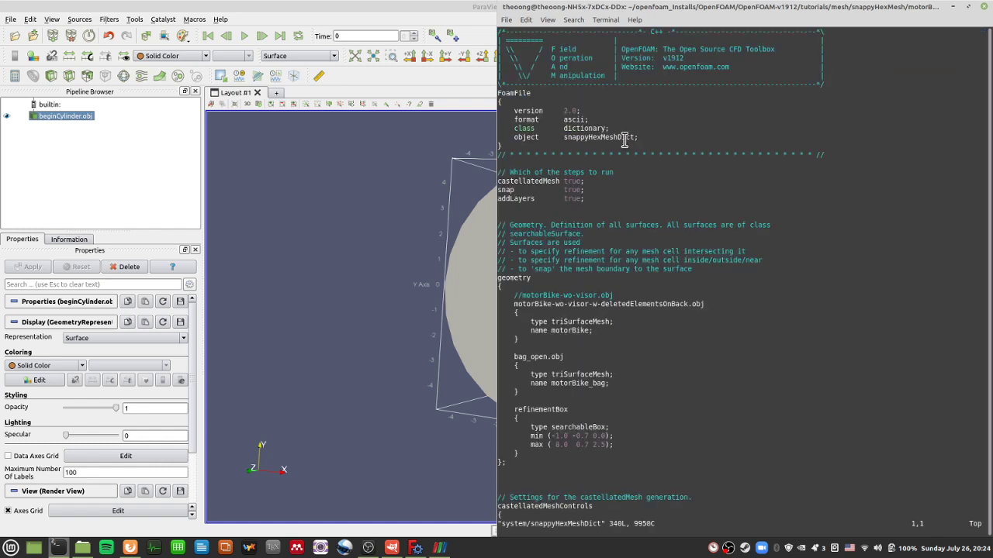
Examine the OBJ file entries in the geometry section of snappyHexMeshDict, highlighting motorBike-wo-visor-w-deletedElementsOnBack.obj
left_click_drag(638, 332, 645, 294)
left_click(650, 307)
left_click_drag(512, 304, 706, 304)
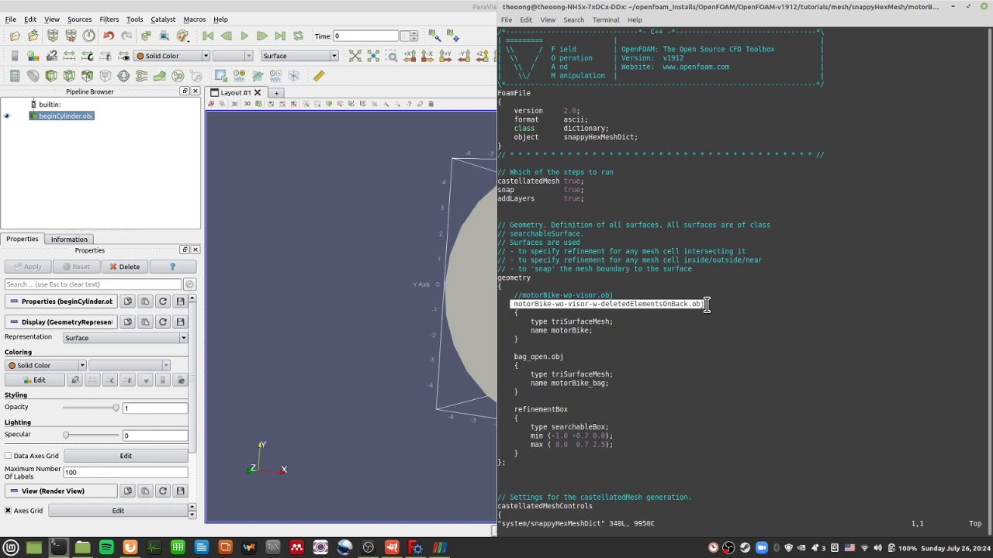
left_click(670, 401)
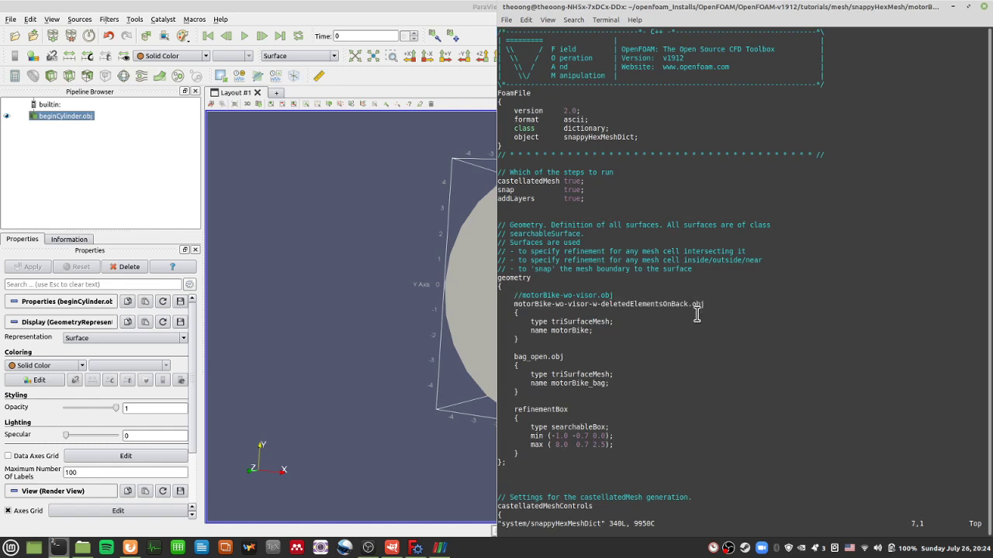
scroll(697, 318, "down", 6)
left_click_drag(613, 380, 606, 294)
left_click(633, 356)
left_click_drag(705, 300, 525, 299)
left_click(517, 303)
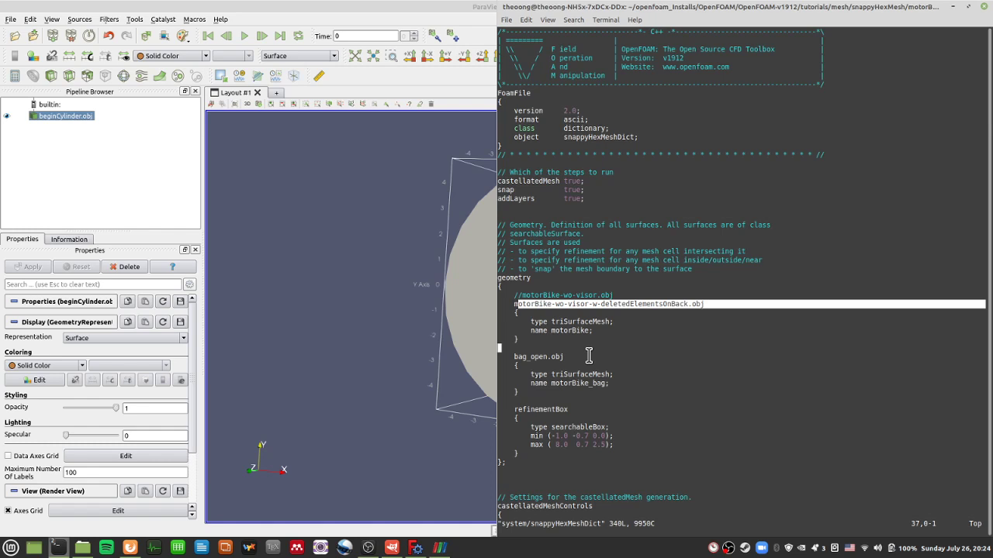
Review the deselected cylinder in FreeCAD and the snappyHexMesh mesh generation page of the OpenFOAM v6 User Guide in Firefox
left_click(416, 547)
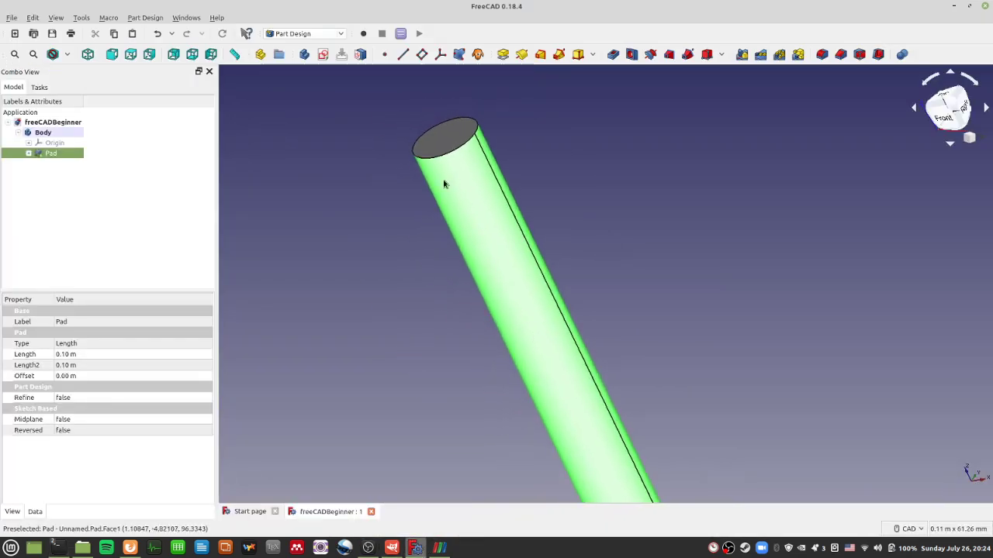
left_click(601, 179)
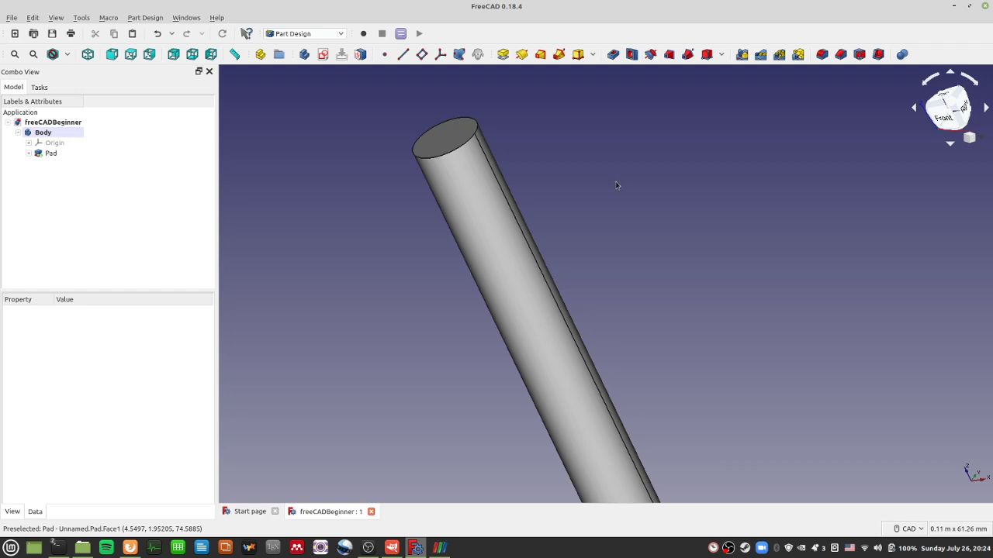
left_click(130, 547)
scroll(637, 246, "up", 2)
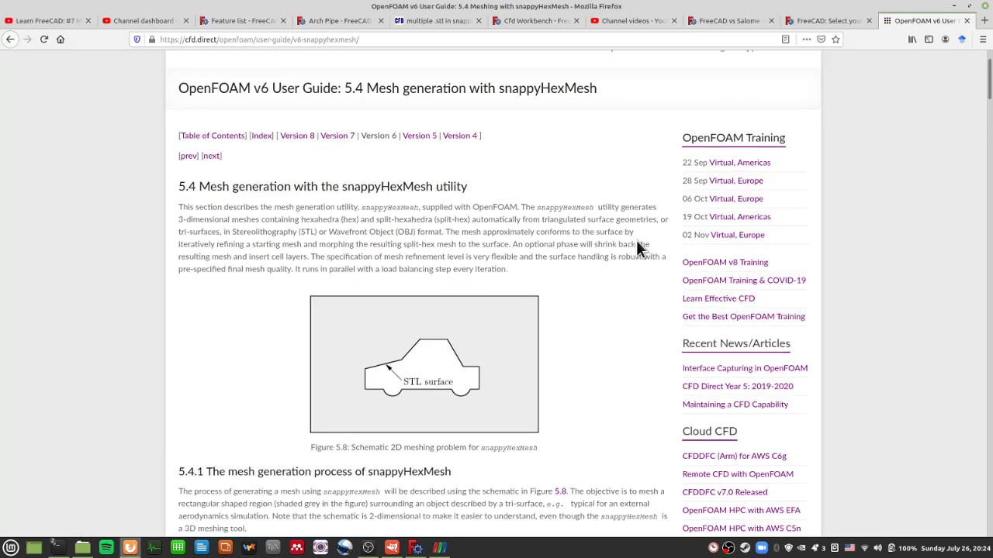